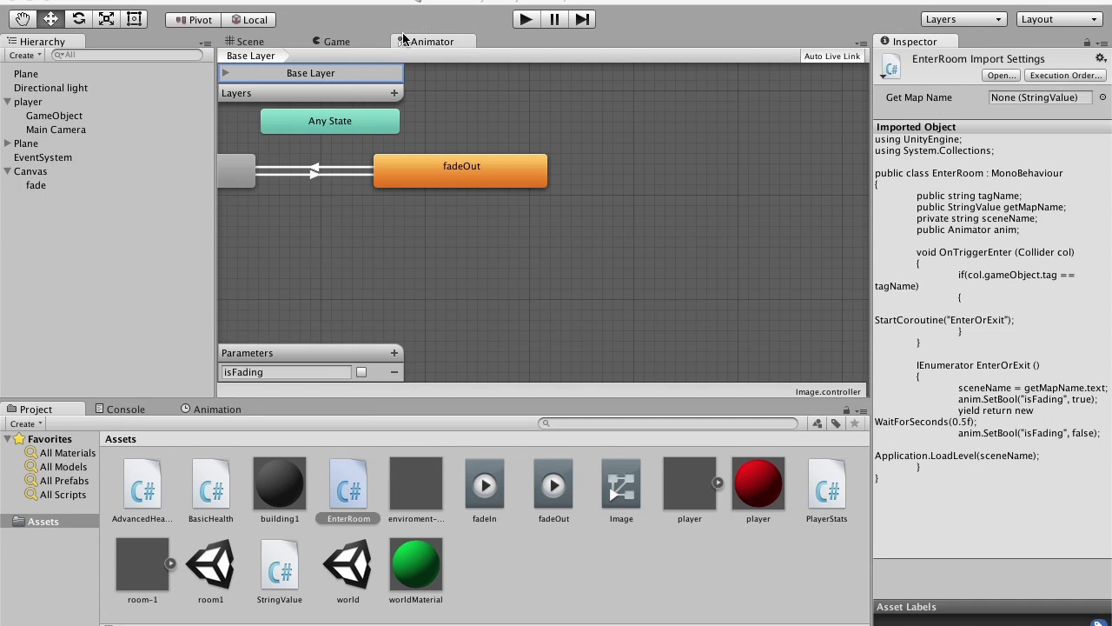
- Try running the scene in the Game view, and inspect the fade object and the fadeIn and fadeOut animation clips
left_click(307, 42)
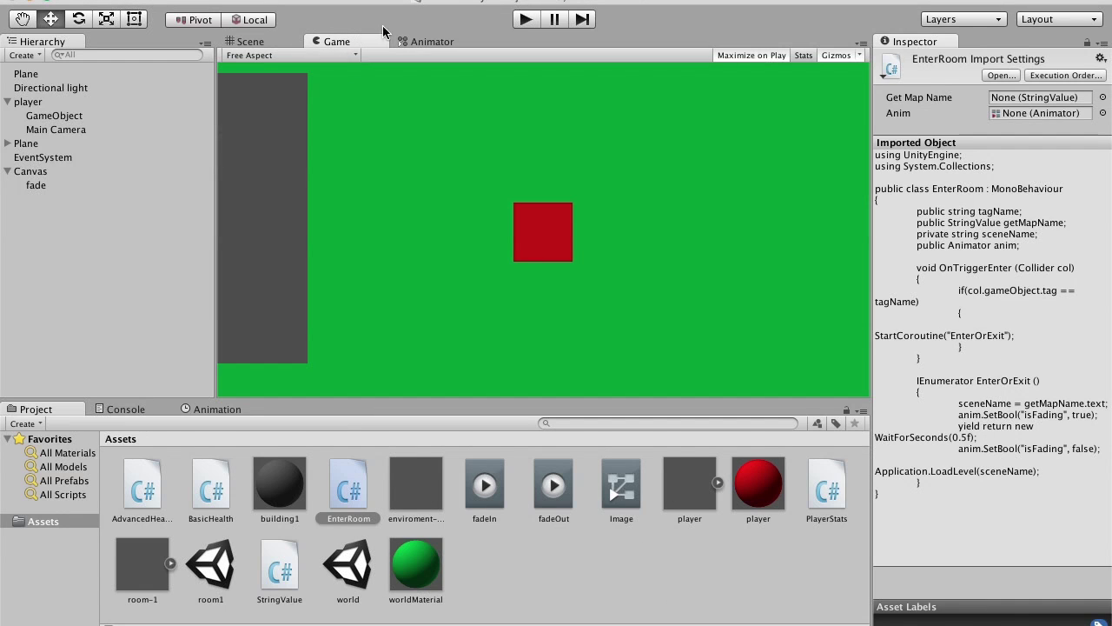
left_click(525, 21)
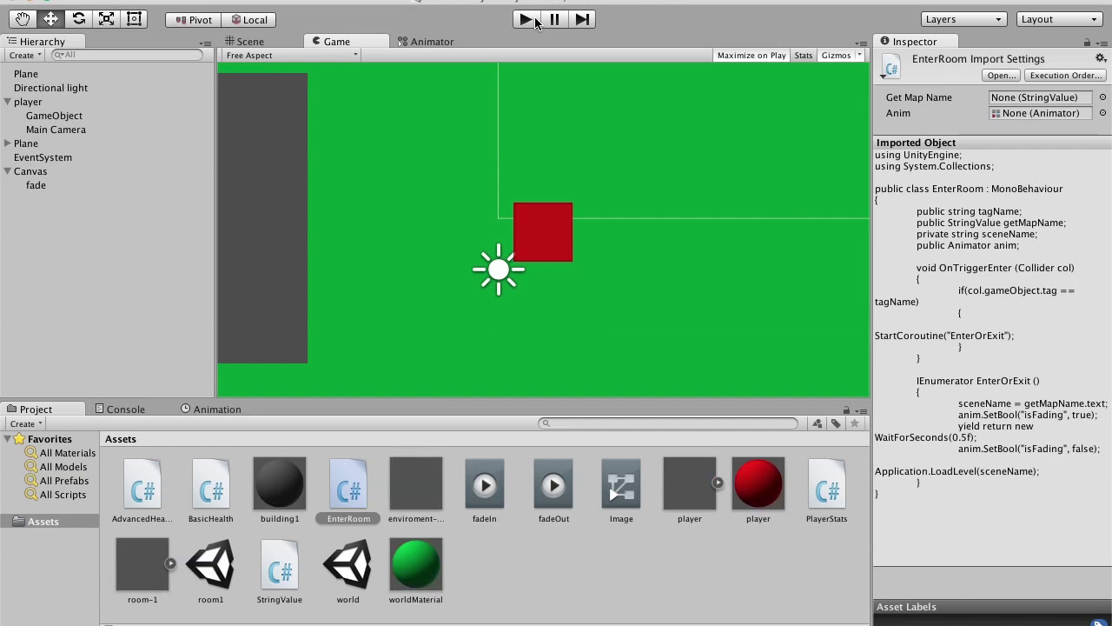
left_click(62, 185)
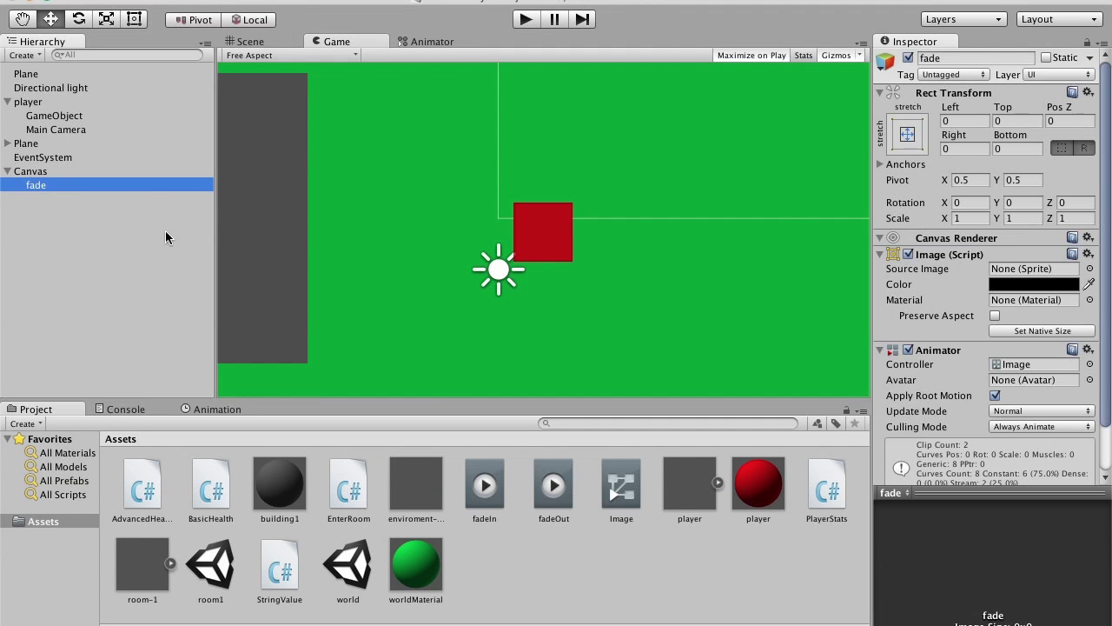
left_click(507, 487)
left_click(504, 486)
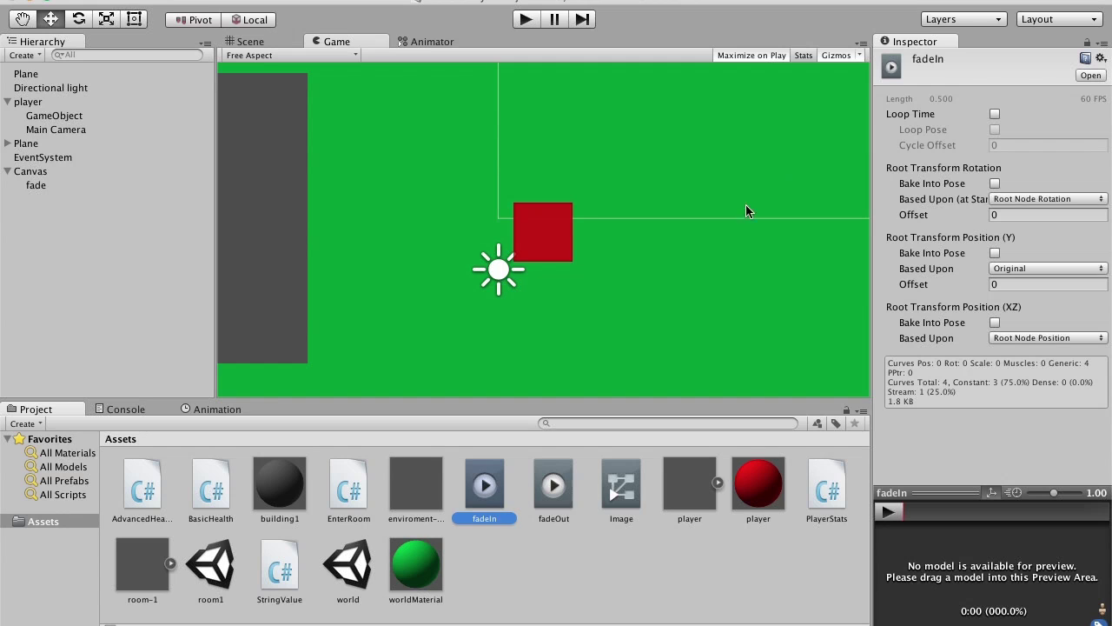
left_click(553, 487)
left_click(484, 487)
left_click(566, 496)
left_click(484, 497)
left_click(37, 188)
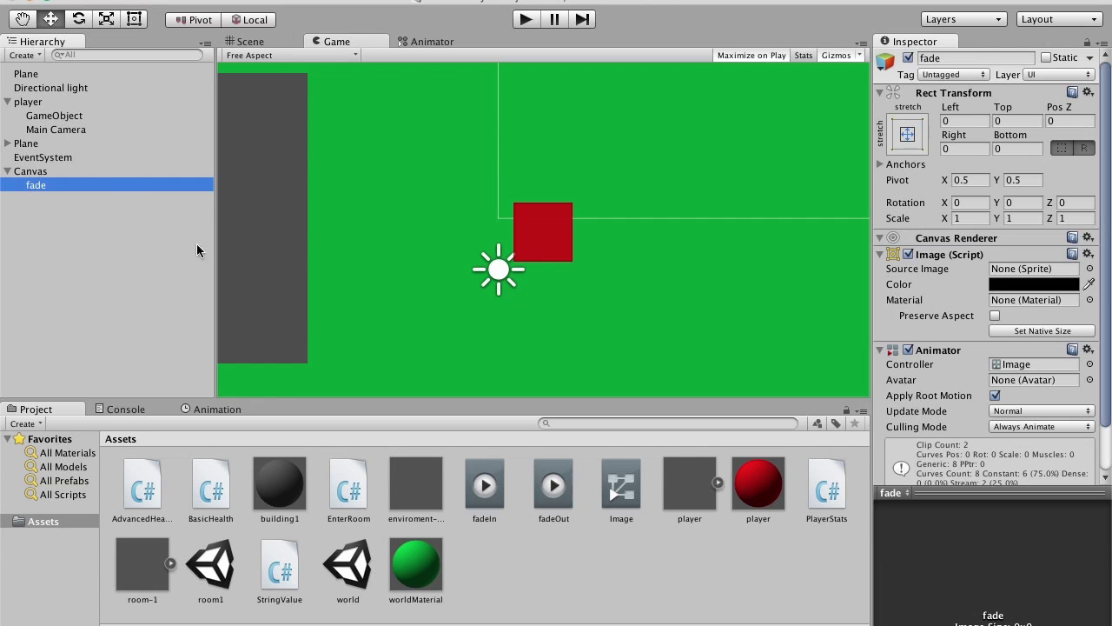
- Assign the fade animator to Anim in the Enter Room script on the player's GameObject
left_click(54, 117)
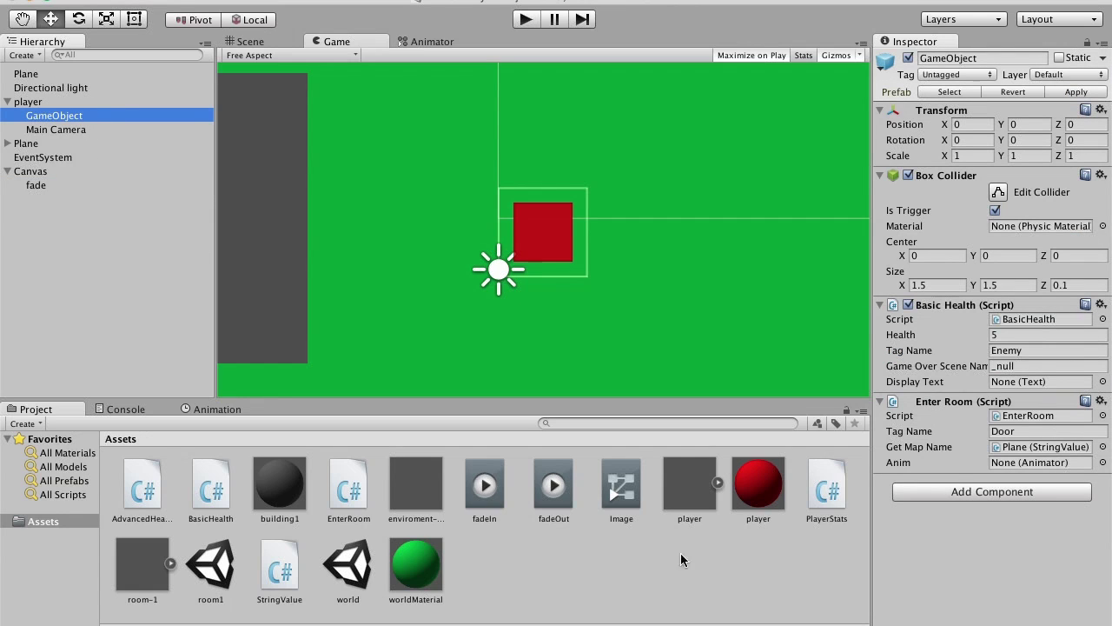
left_click_drag(616, 508, 614, 485)
left_click(1103, 462)
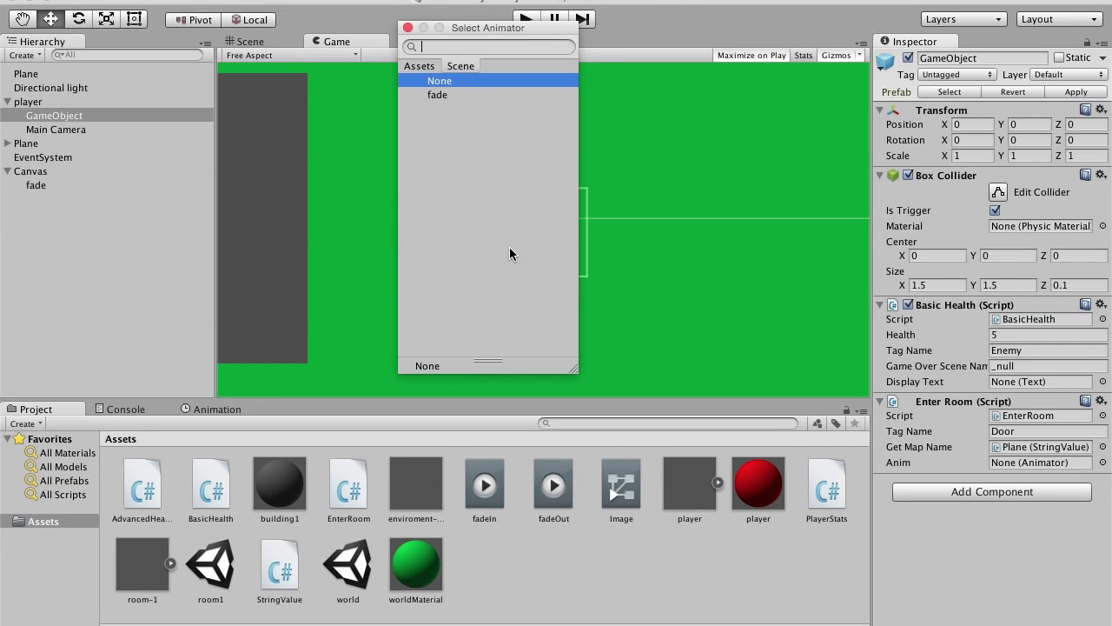
double_click(472, 96)
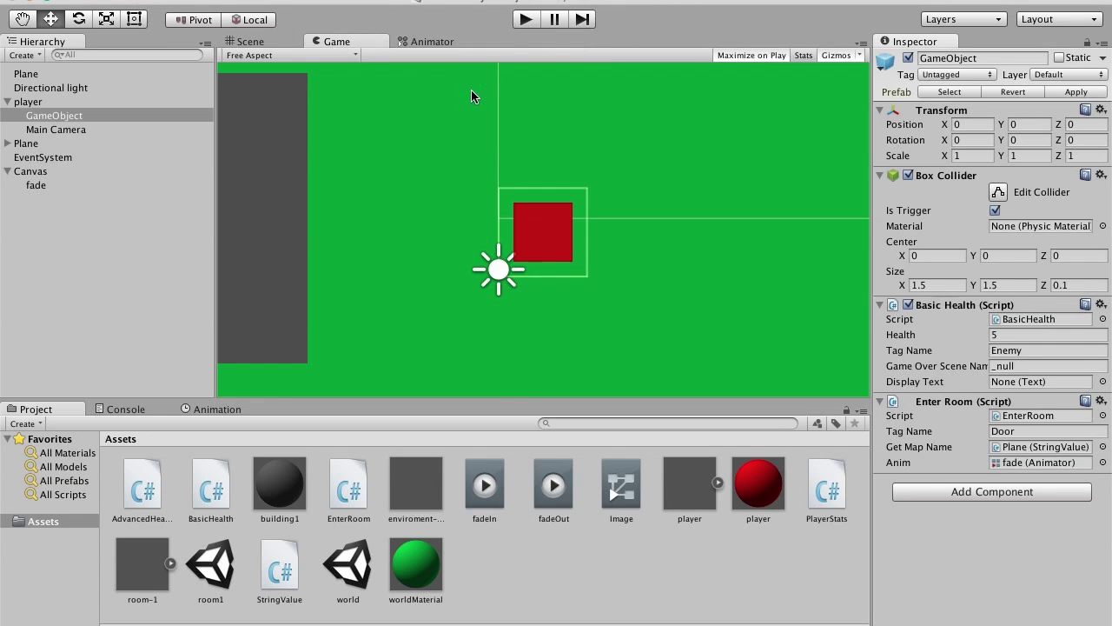
- Play the world scene, move the player into the room to test the fade transition, and stop playback
left_click(528, 18)
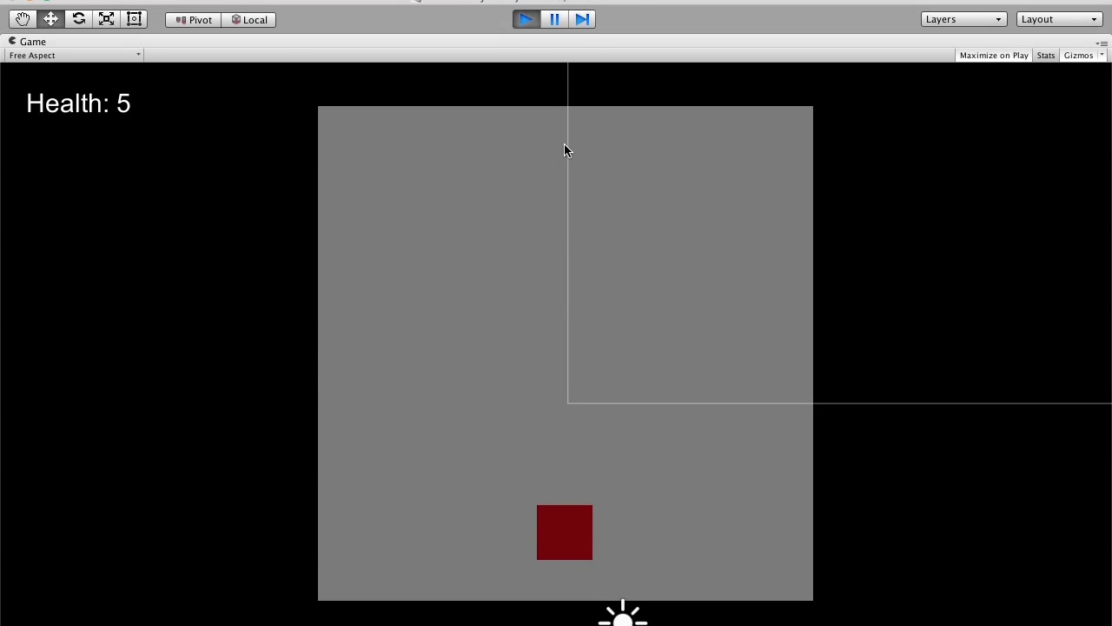
key("super+p")
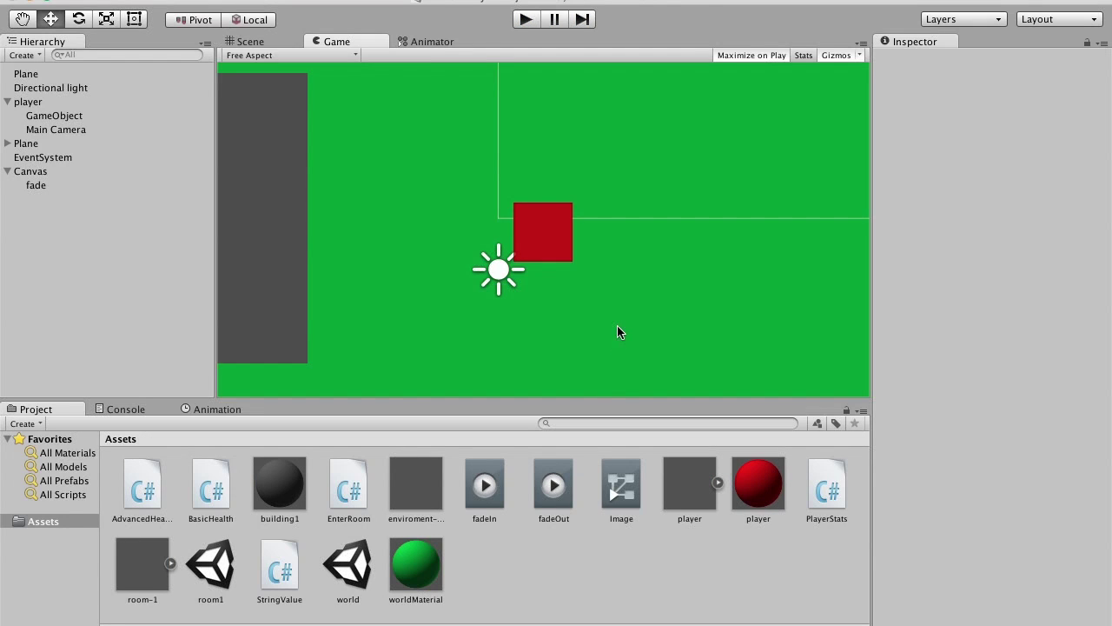
- Open the room1 scene and check which animators are available for Anim in the Enter Room script on the player's GameObject
double_click(202, 571)
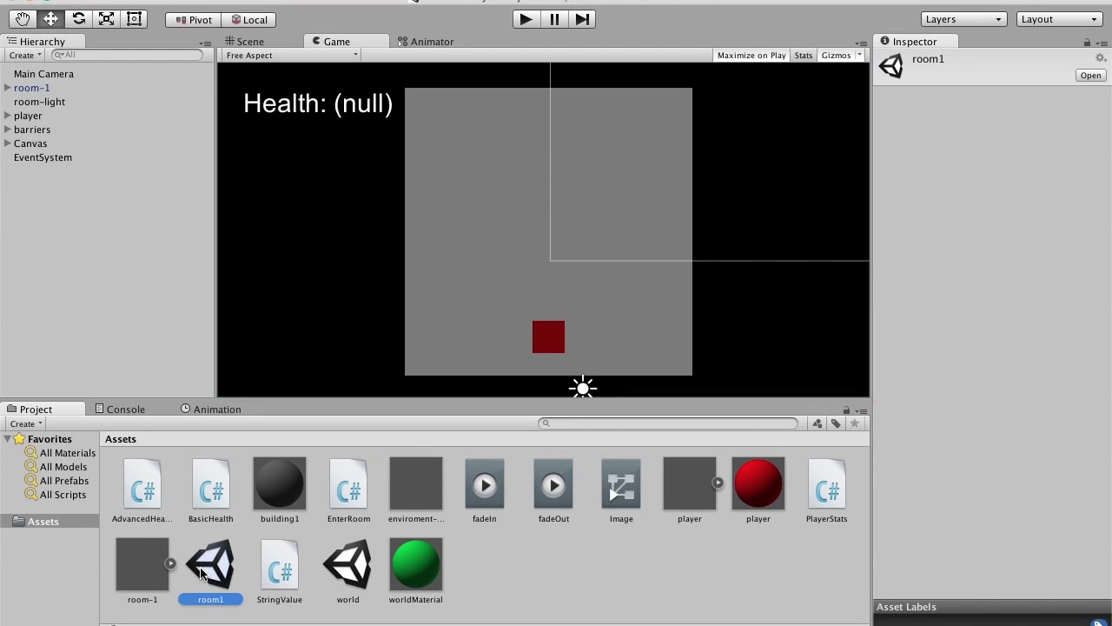
left_click(8, 116)
left_click(39, 130)
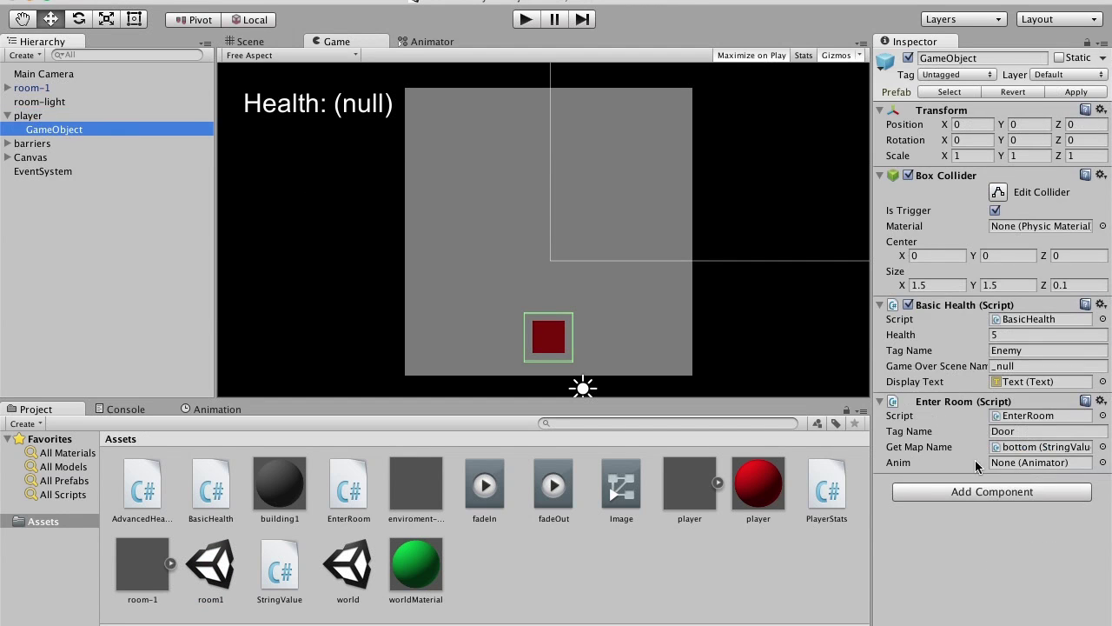
left_click(597, 483)
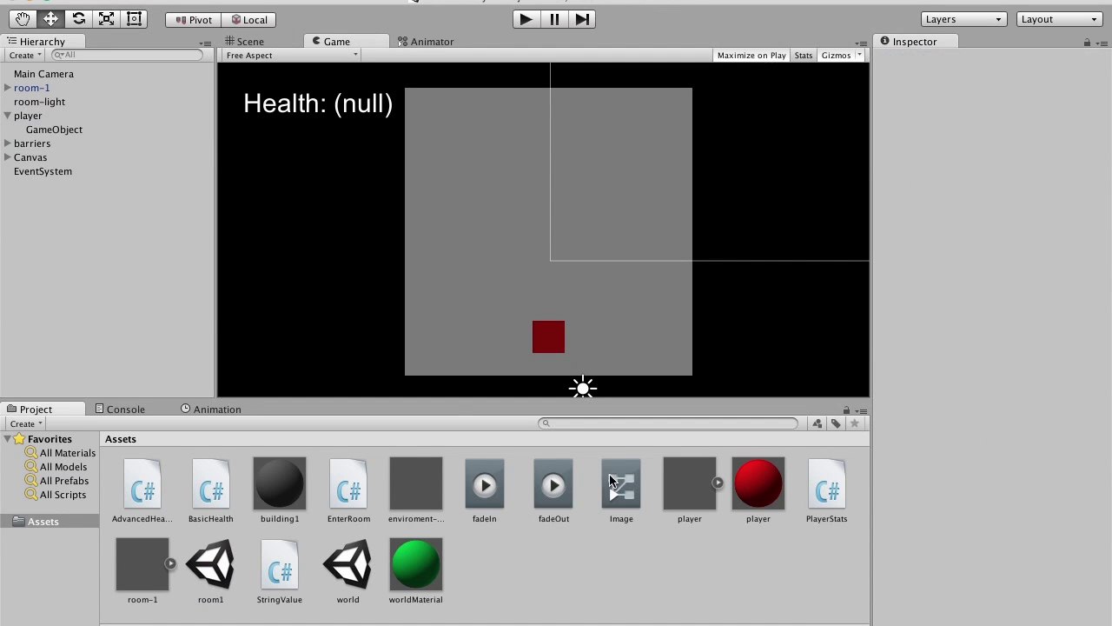
left_click(12, 130)
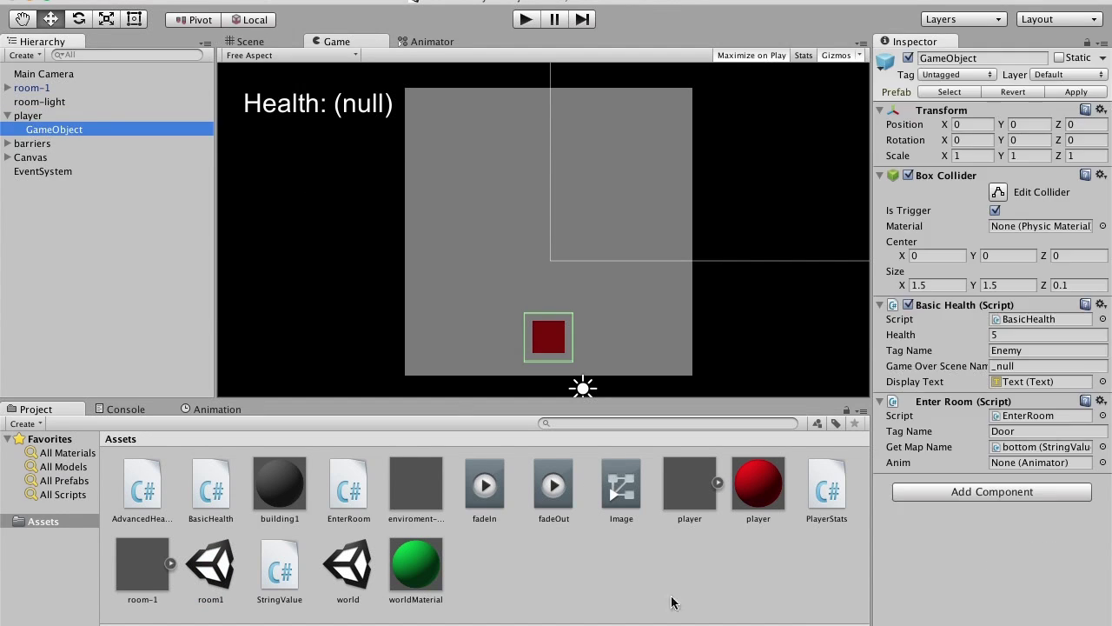
left_click(1103, 462)
left_click(408, 27)
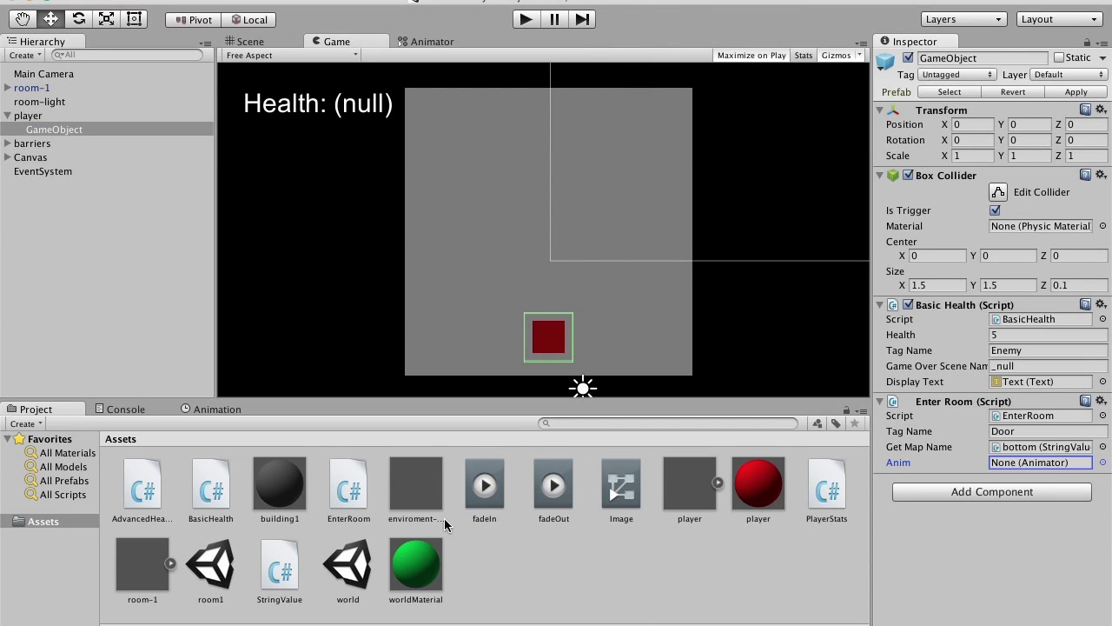
- Reopen the world scene and create a C# script named DontDestroy in the Assets folder
left_click(363, 570)
double_click(363, 569)
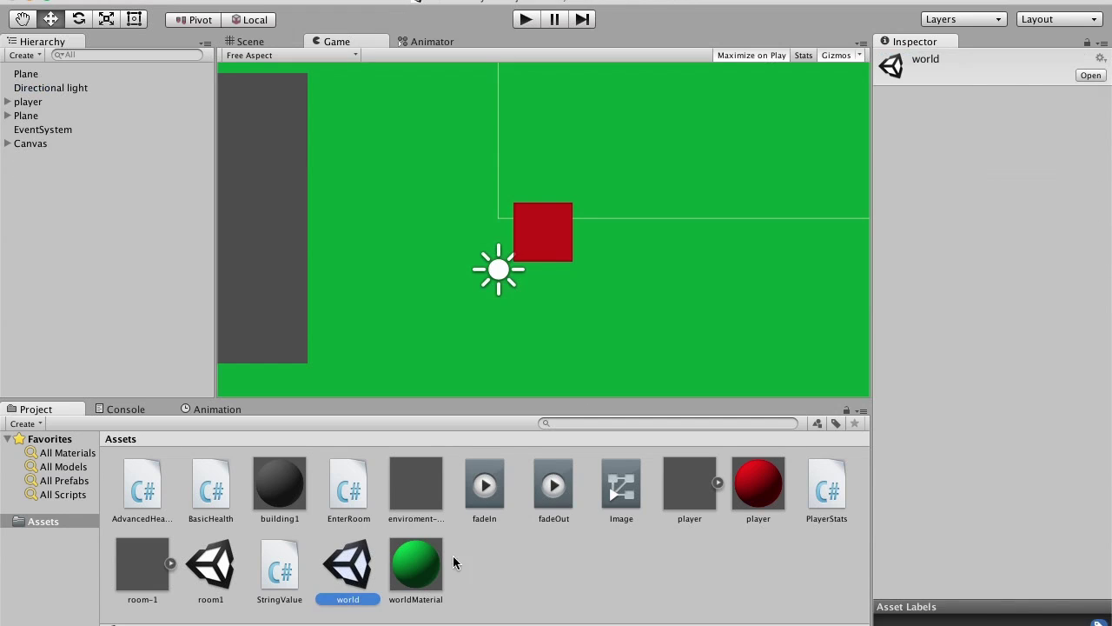
right_click(506, 555)
mouse_move(573, 404)
left_click(822, 341)
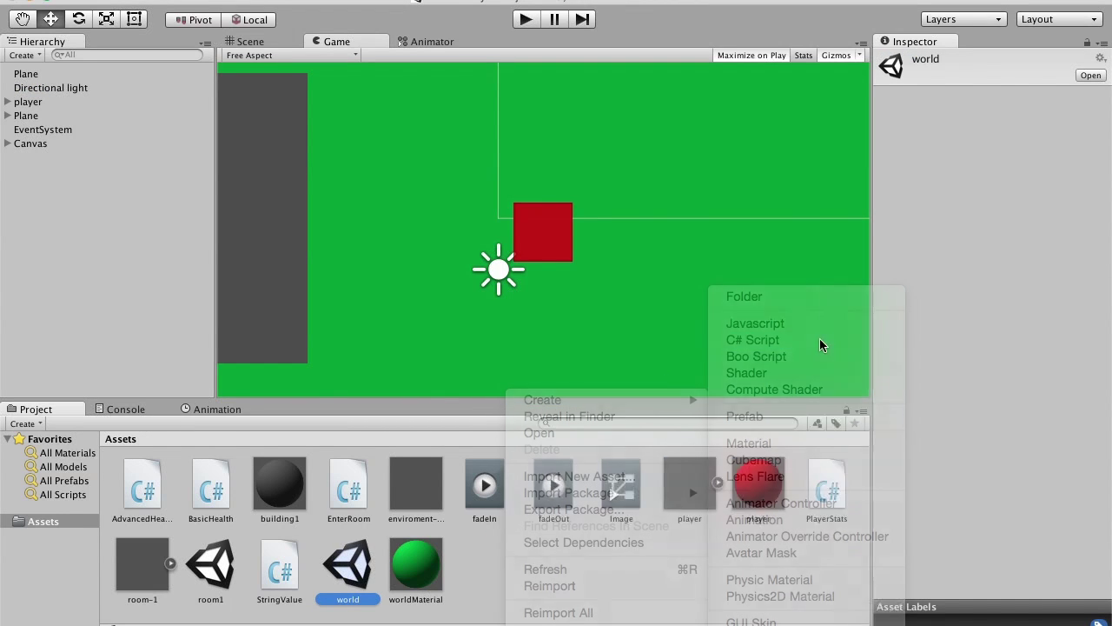
type("Don")
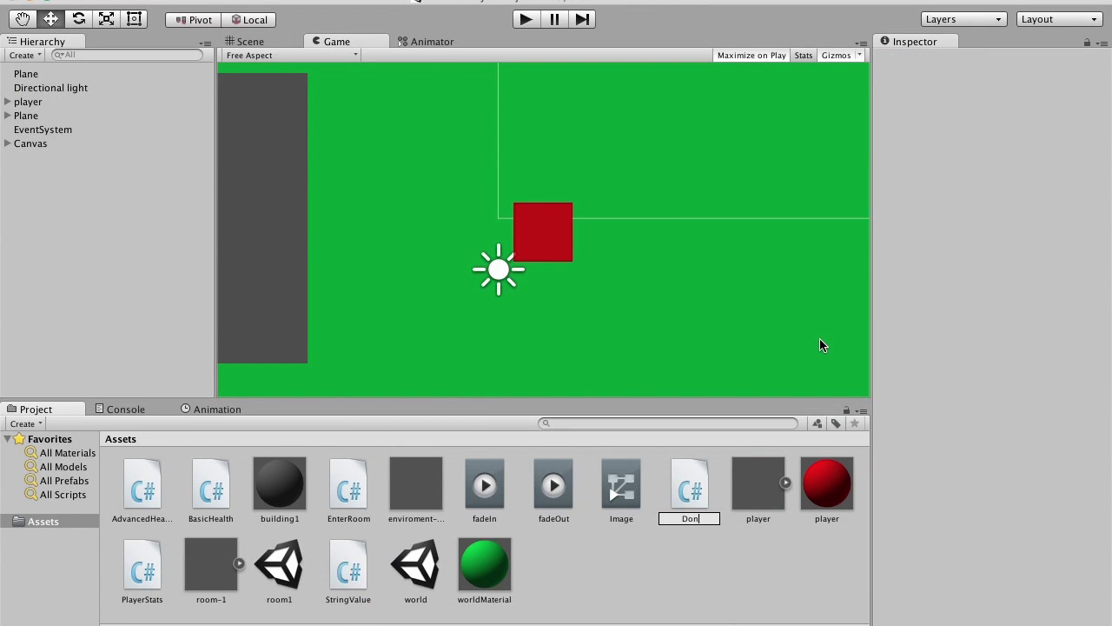
type("'tD")
key("BackSpace")
type("Des")
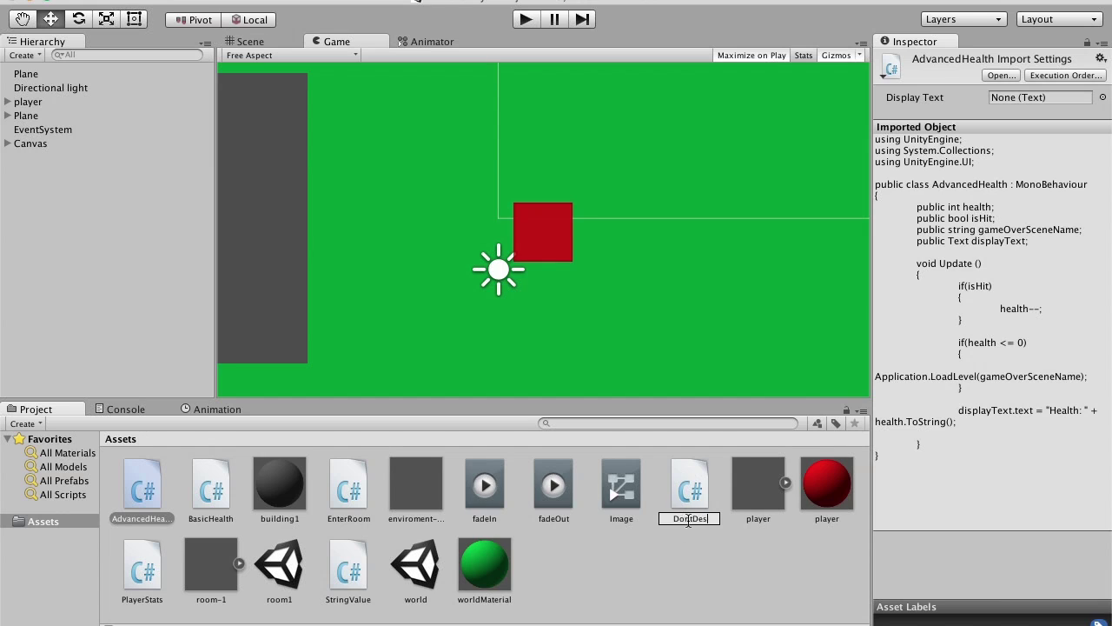
type("troy")
key("Return")
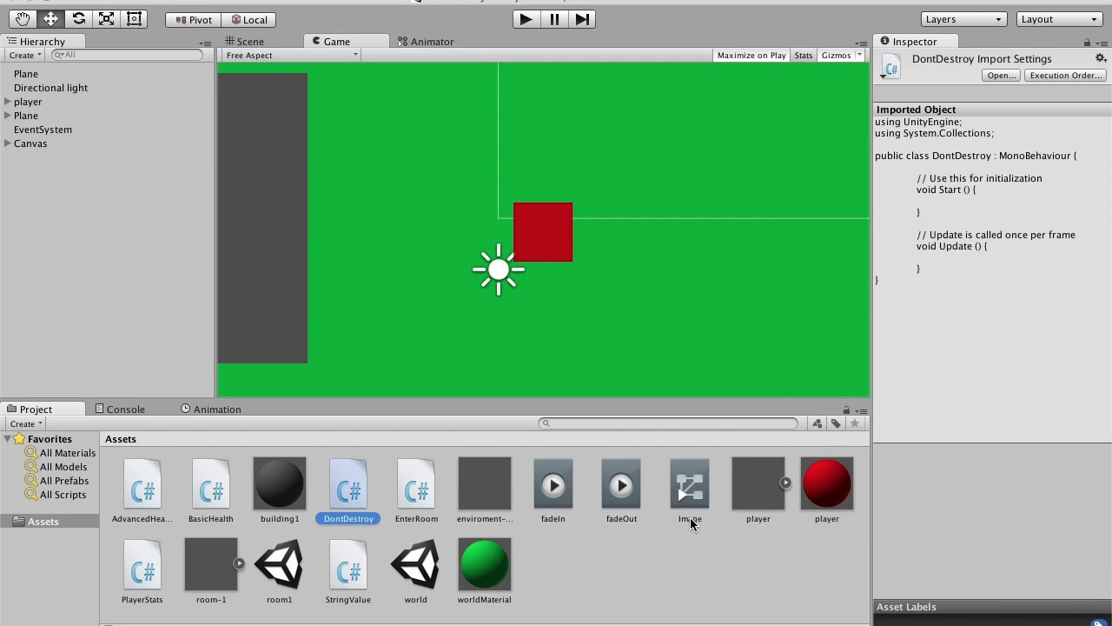
- Replace the default methods of the DontDestroy script with the call DontDestroyOnLoad(gameObject); and return to Unity
double_click(331, 476)
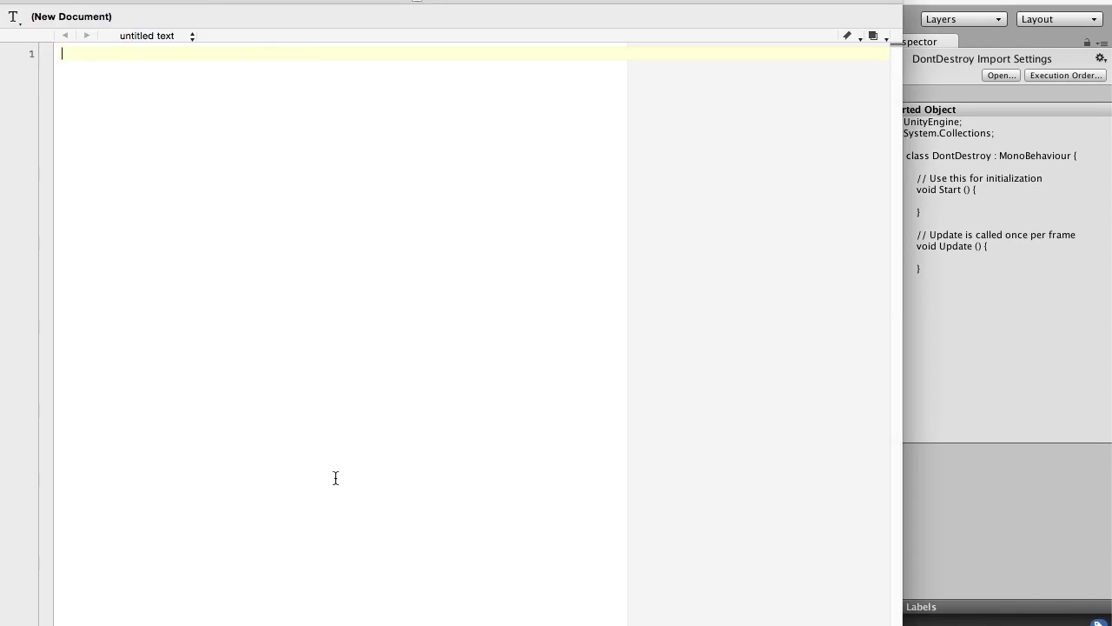
left_click_drag(330, 221, 279, 102)
key("BackSpace")
left_click(539, 91)
key("Return")
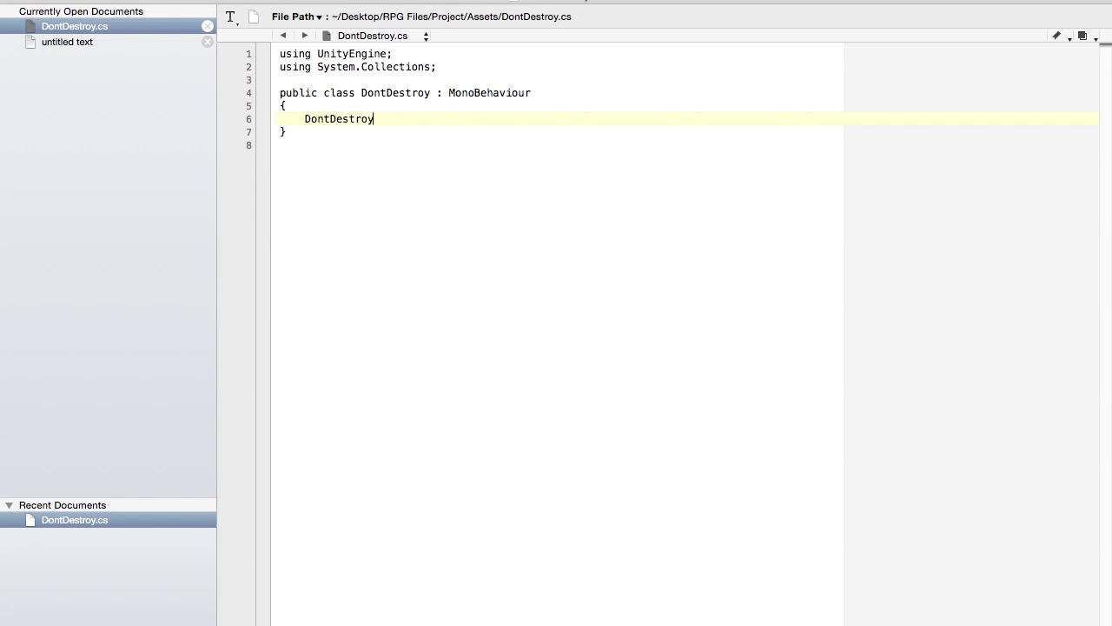
type("d(gameObject);")
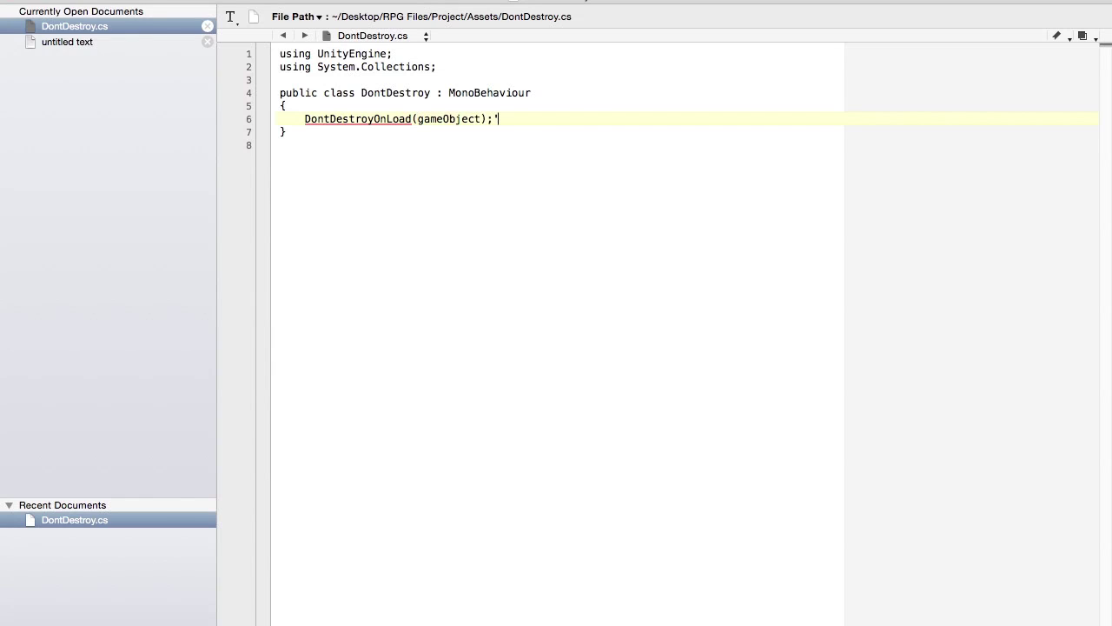
key("ctrl+Up")
left_click(405, 352)
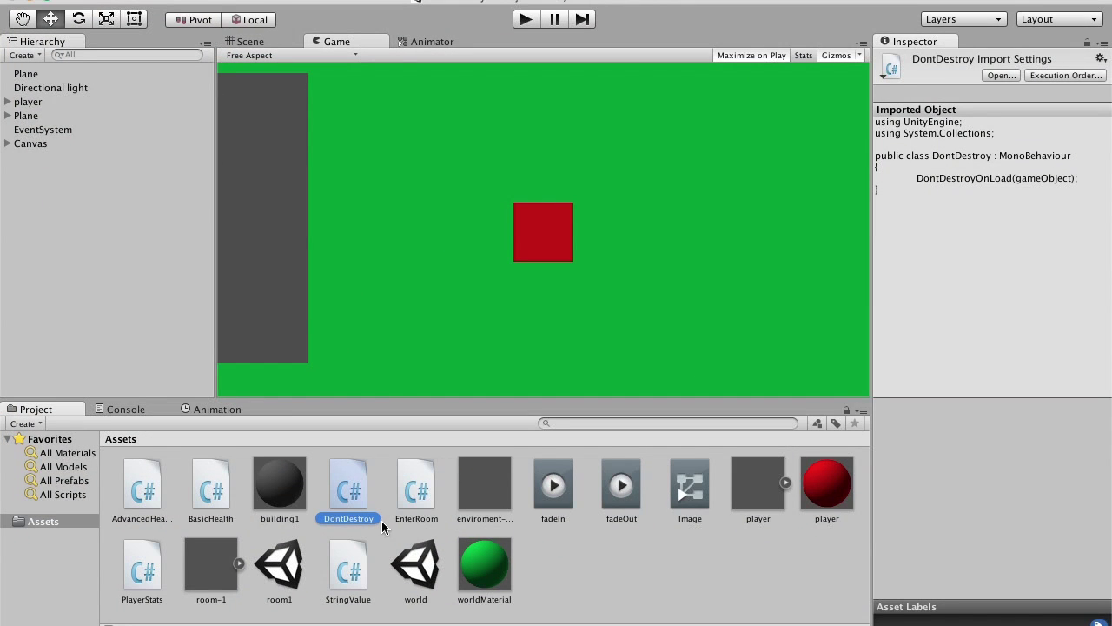
- Switch to Safari, search Google for dontdestroyonload, and read the example in Unity's Object.DontDestroyOnLoad scripting reference
mouse_move(218, 619)
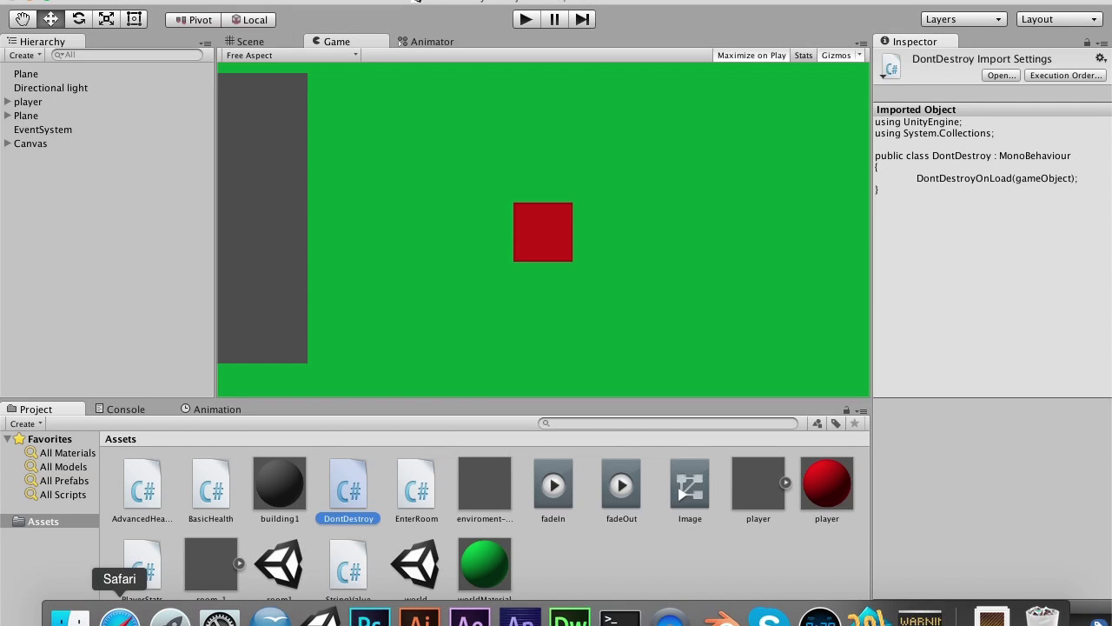
left_click(119, 618)
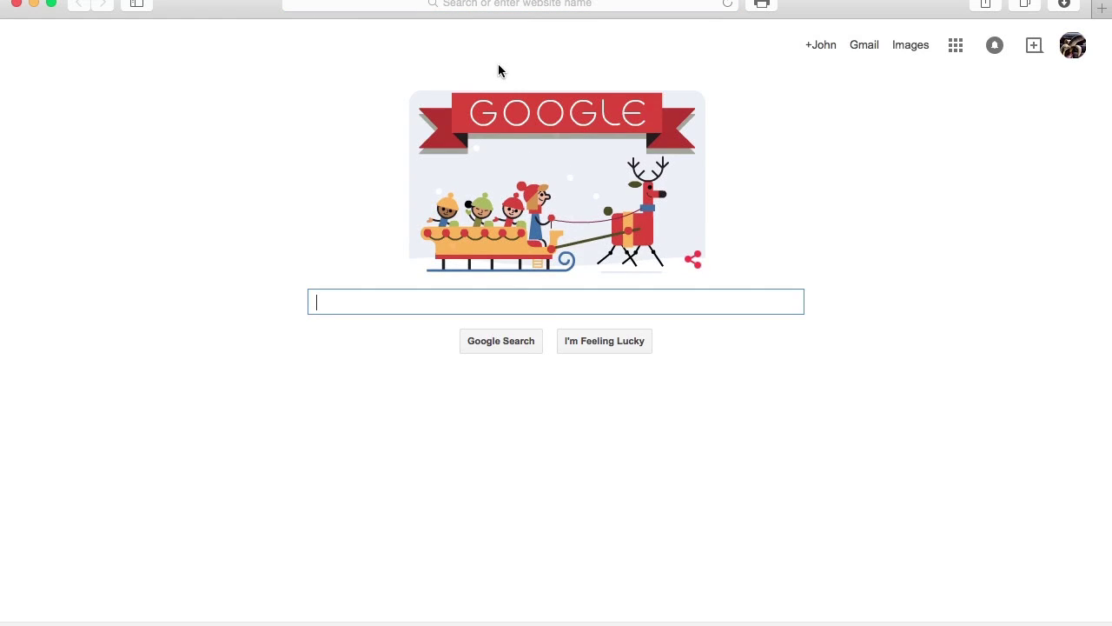
type("dontdestroyonload")
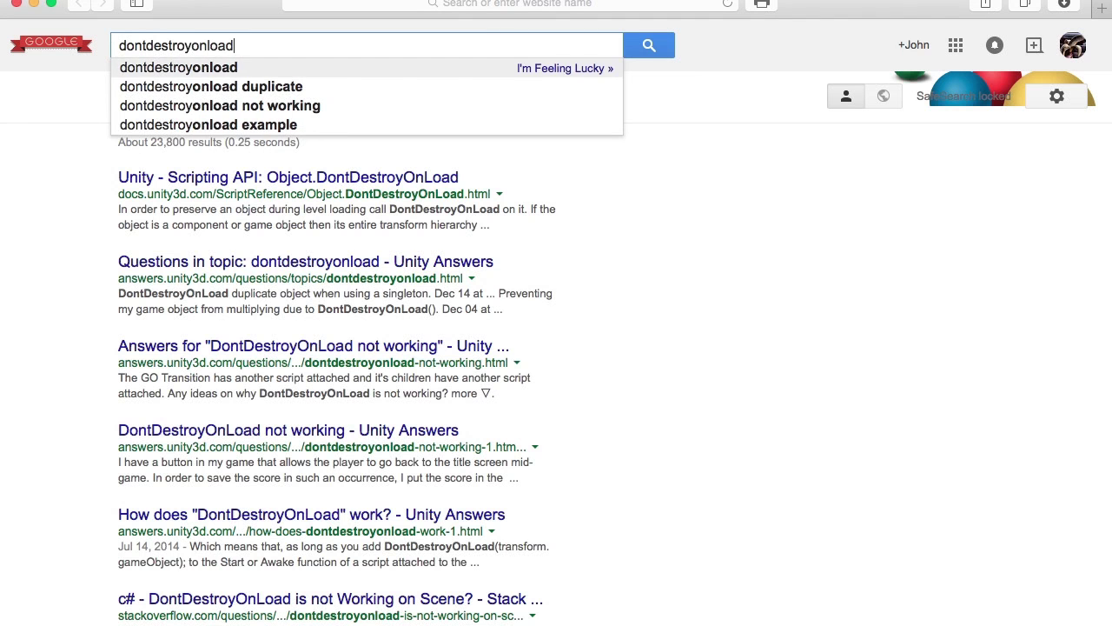
left_click(444, 177)
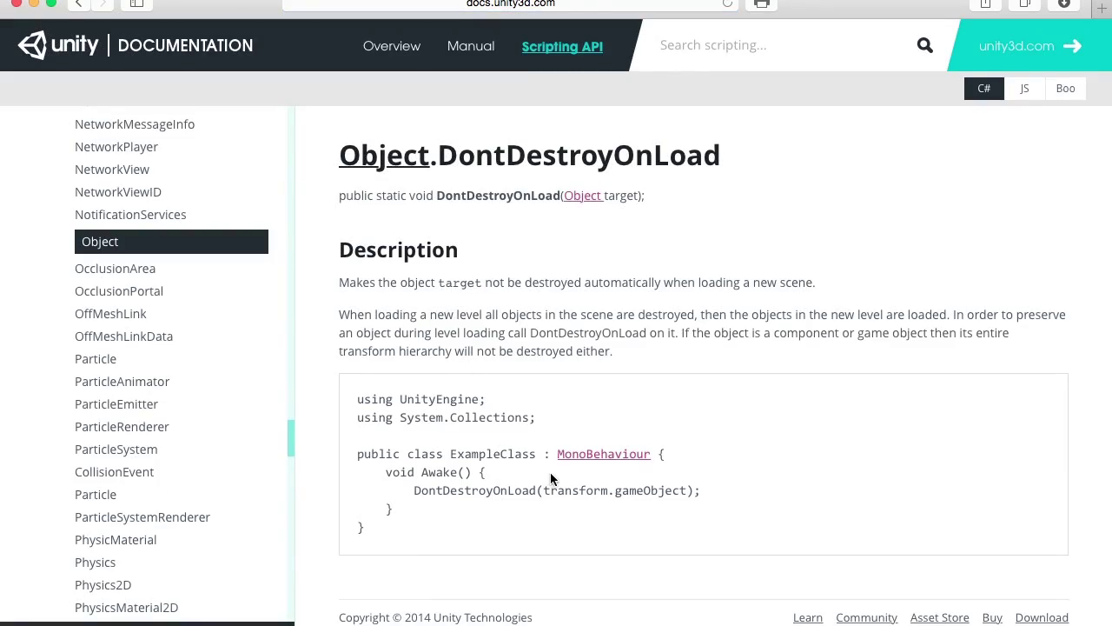
key("ctrl+Up")
left_click(592, 456)
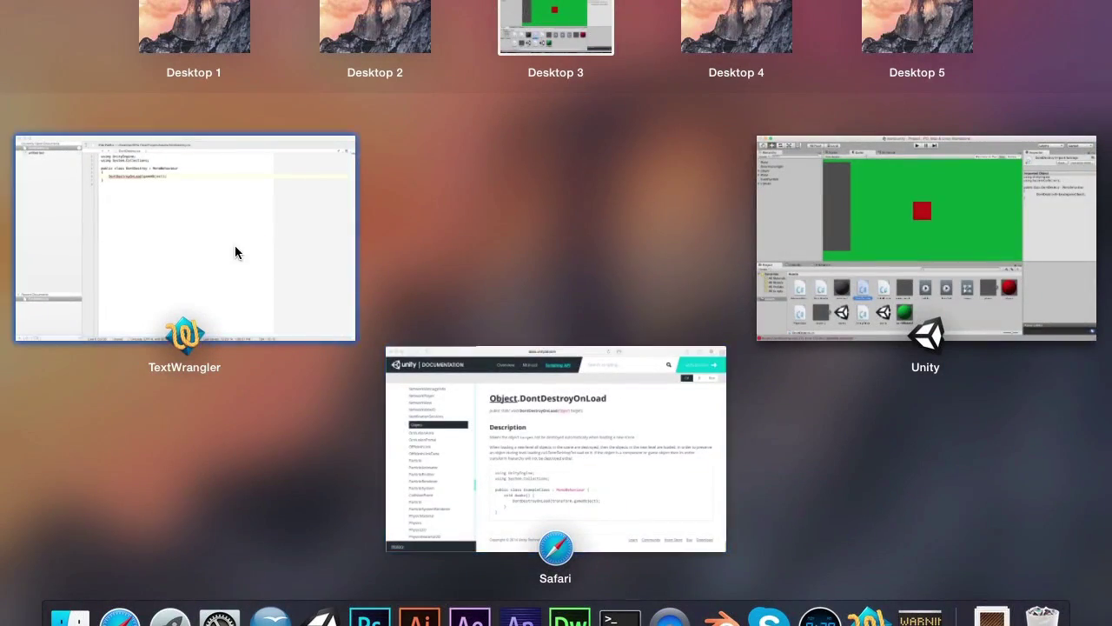
left_click(574, 464)
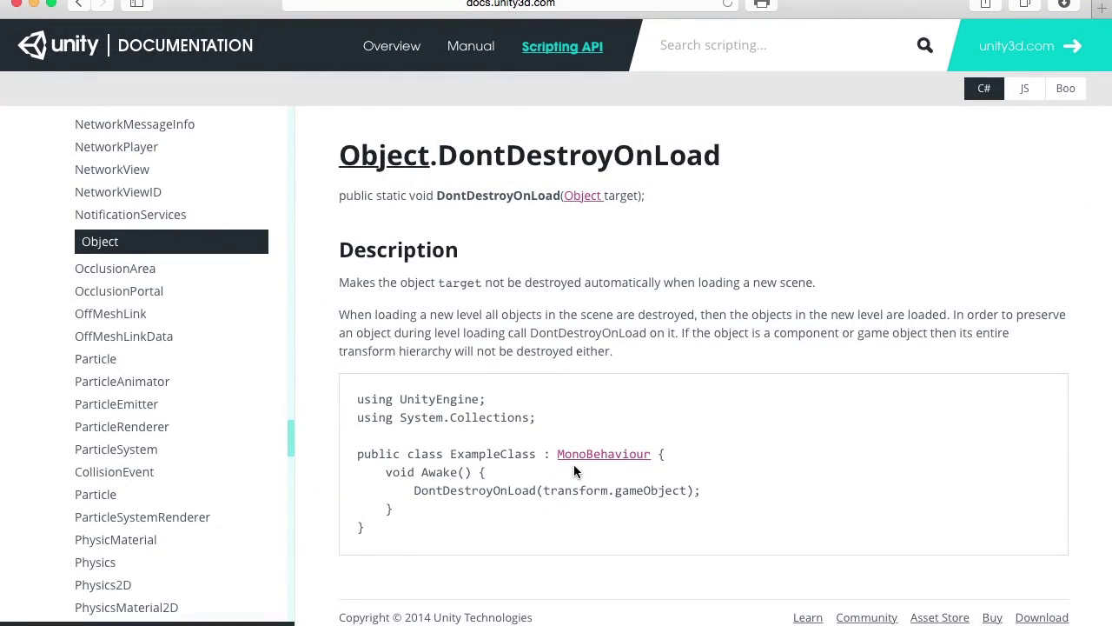
- Switch back to the DontDestroy script in the code editor and wrap the DontDestroyOnLoad(gameObject); call in a void Start () method
key("ctrl+Up")
left_click(268, 307)
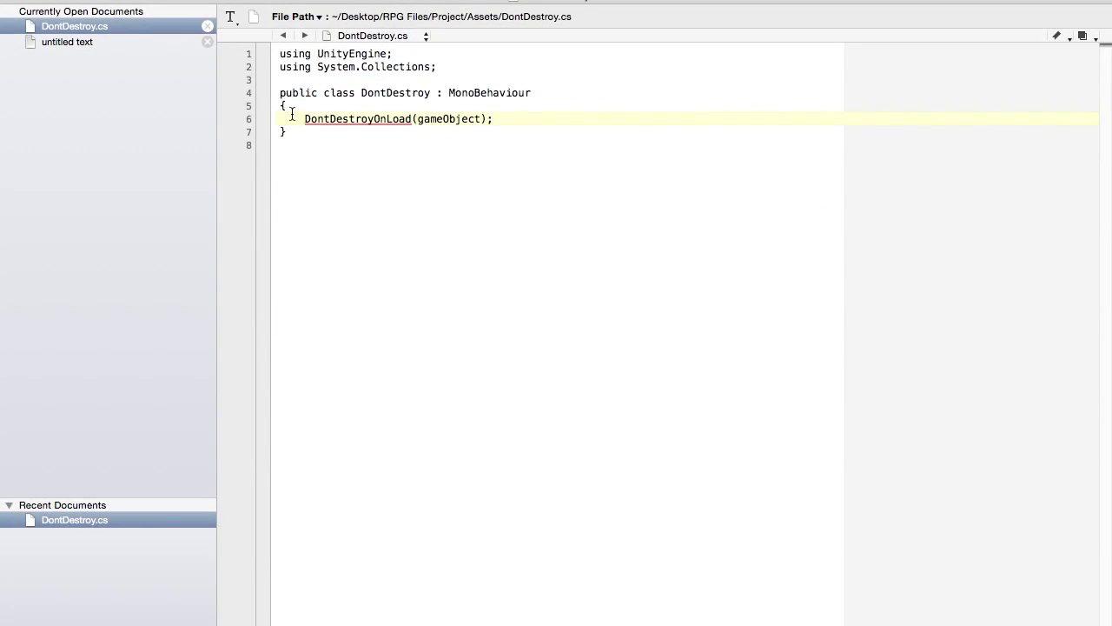
key("Return")
key("Return")
key("Up")
key("Up")
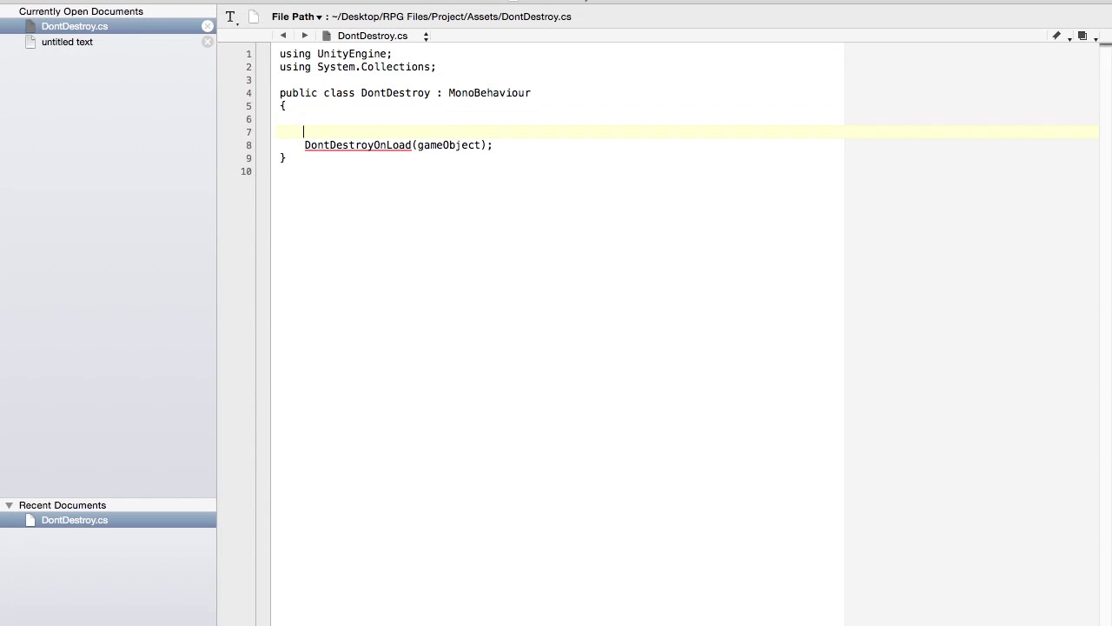
key("BackSpace")
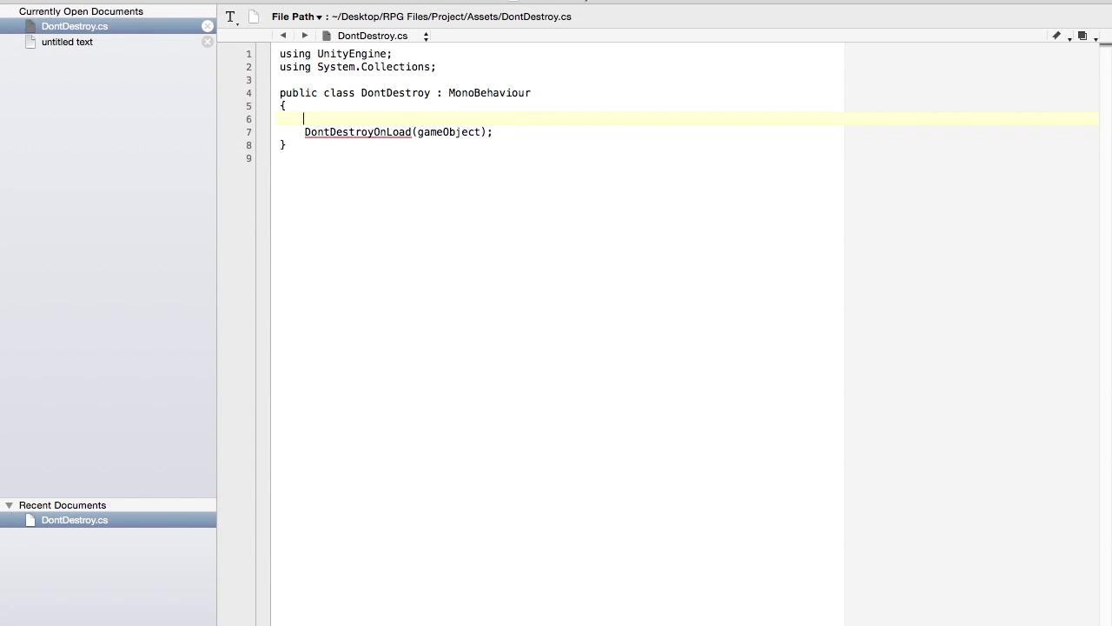
type("void Stasrt")
key("Return")
type("{")
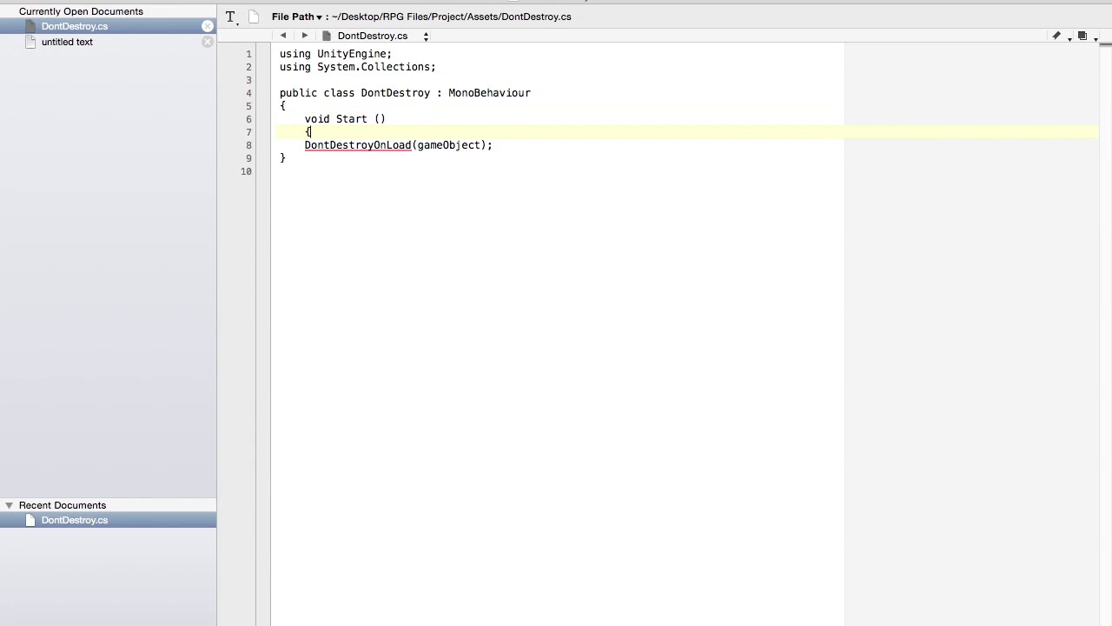
left_click(307, 145)
key("Tab")
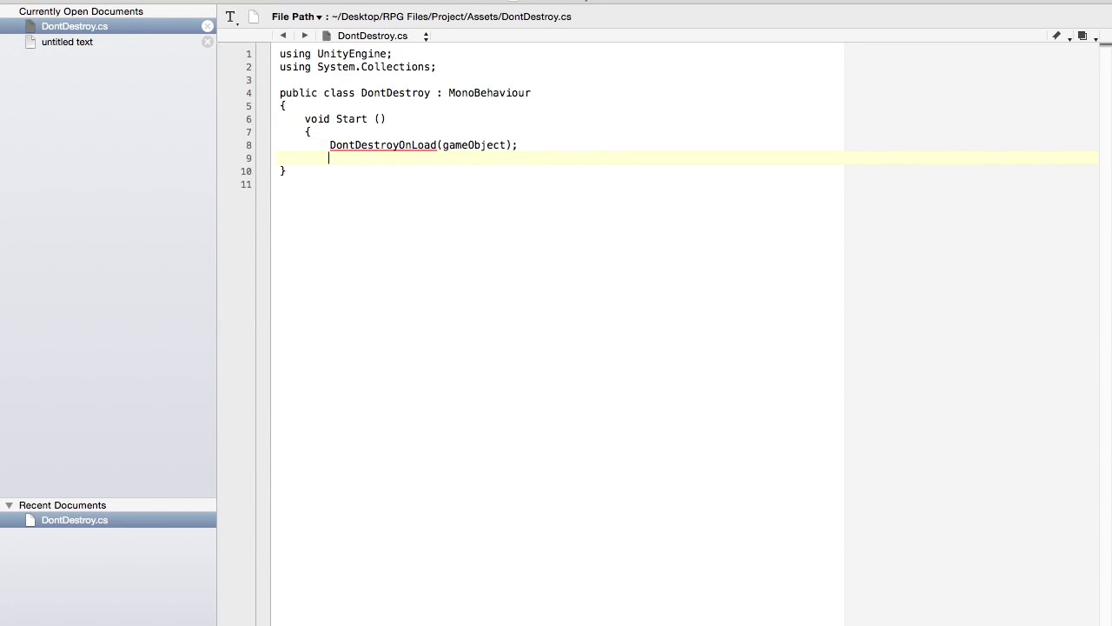
- Return to Unity, attach the DontDestroy script to the world scene's Canvas, and play-test the transition into the room
key("ctrl+Up")
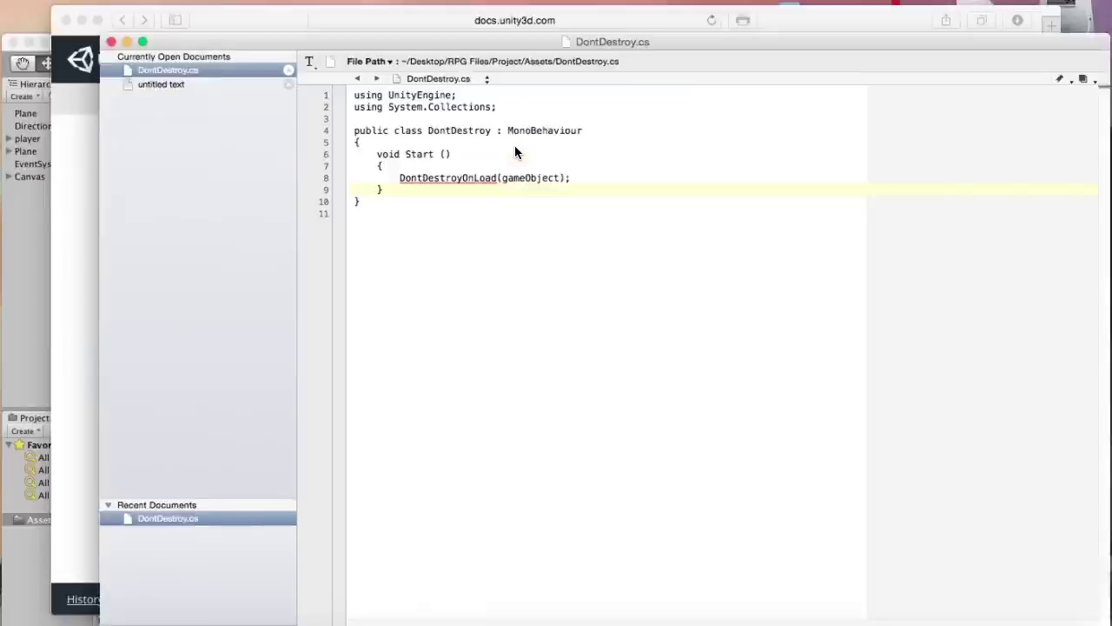
left_click(545, 313)
key("ctrl+Up")
left_click(209, 372)
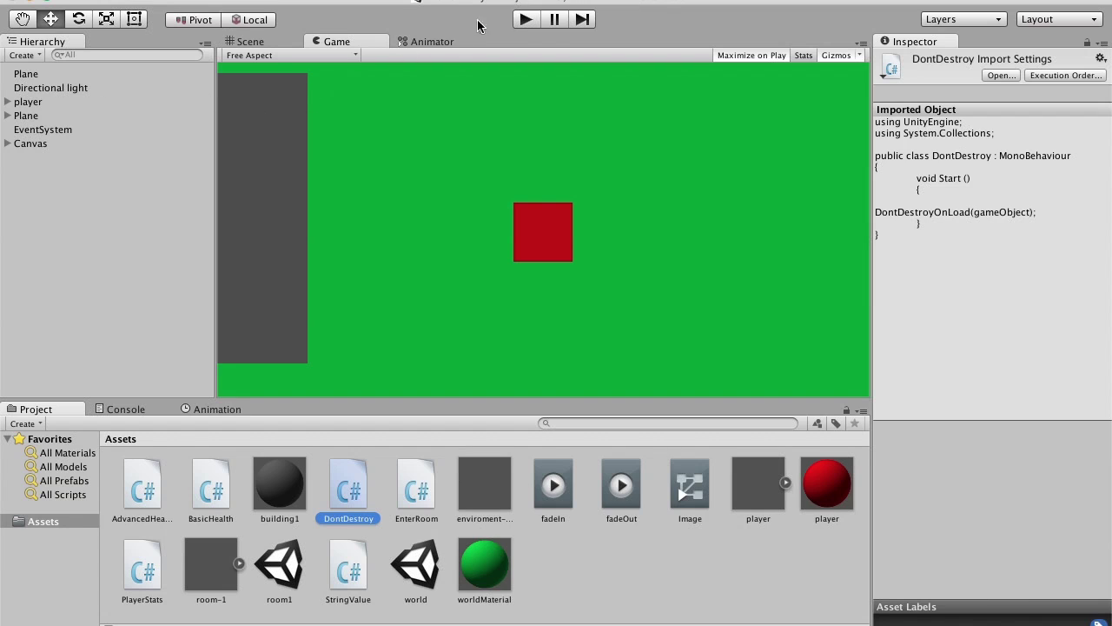
left_click(12, 145)
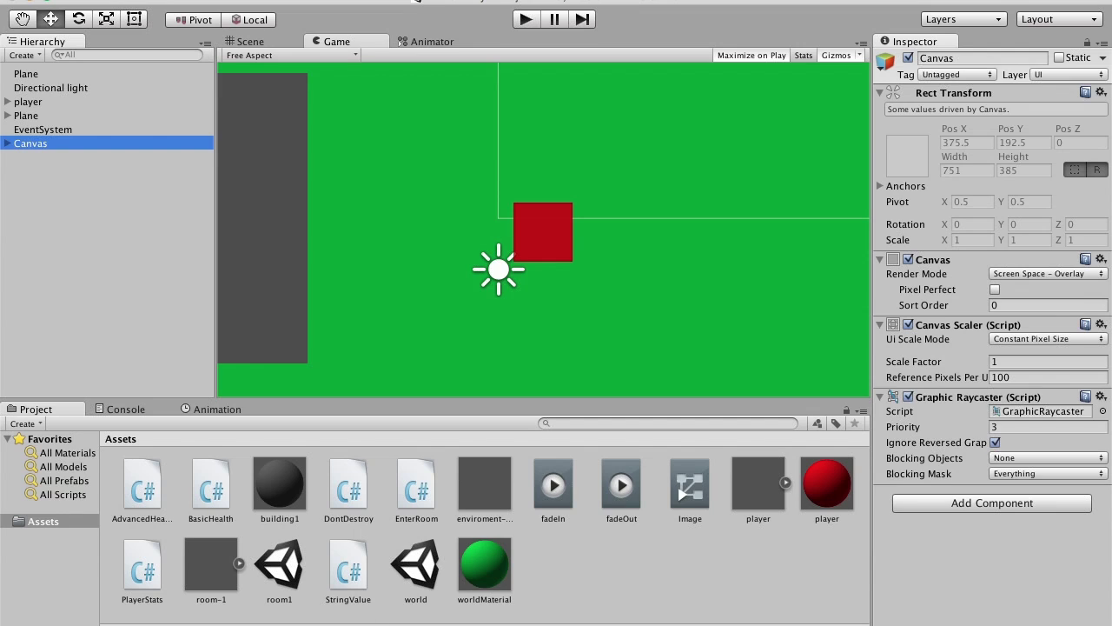
left_click_drag(372, 485, 1050, 597)
left_click(523, 20)
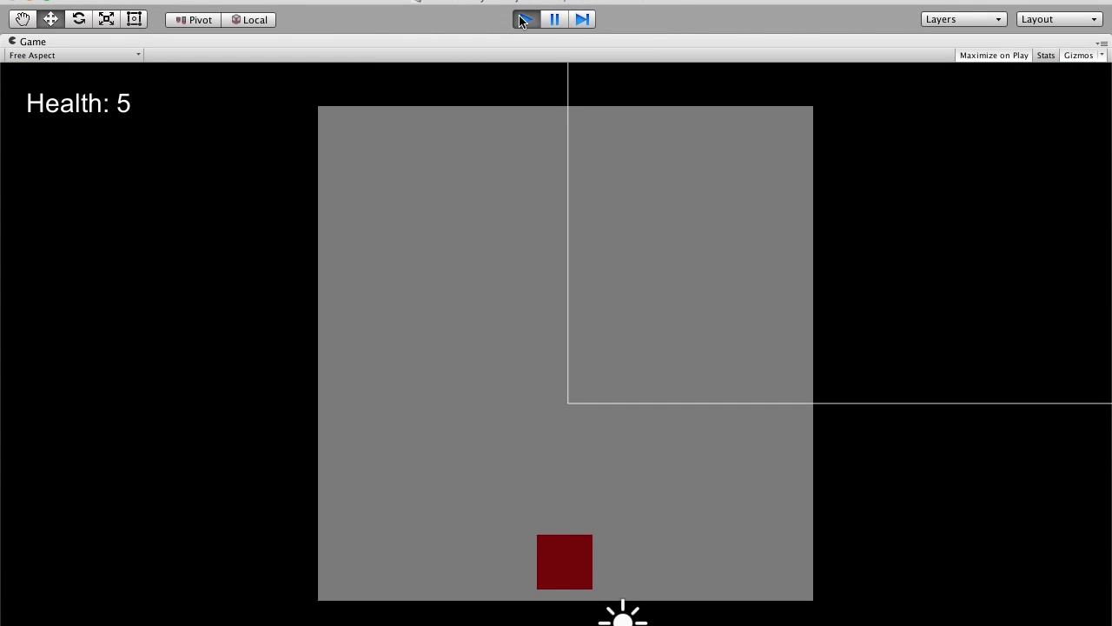
left_click(524, 19)
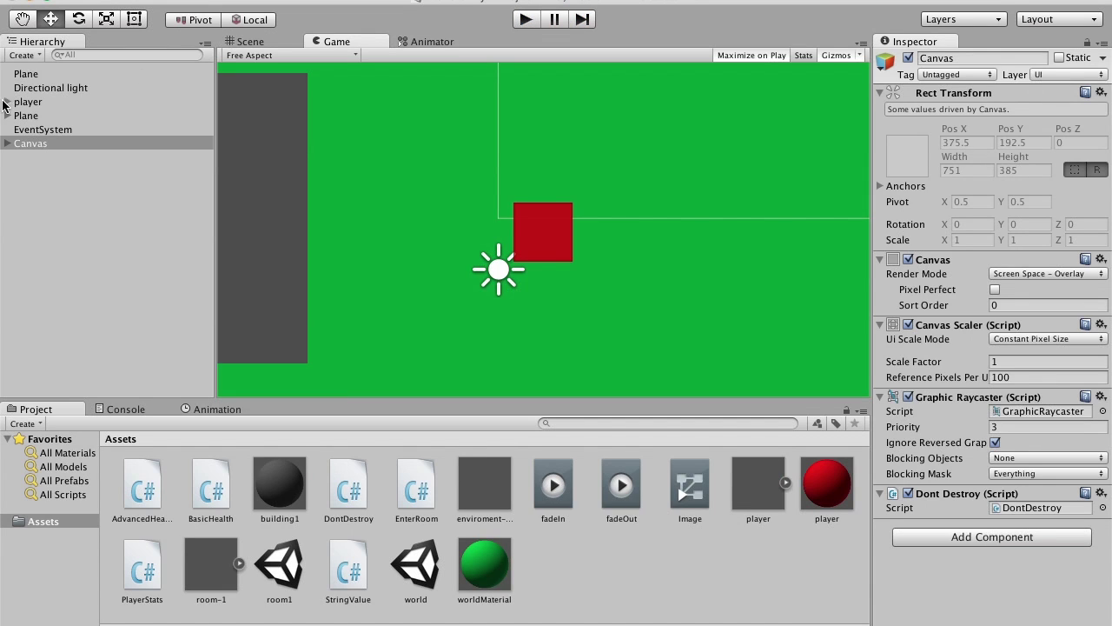
- Run the world scene into the room, pause it, and inspect the fade object under the Canvas carried over
double_click(279, 565)
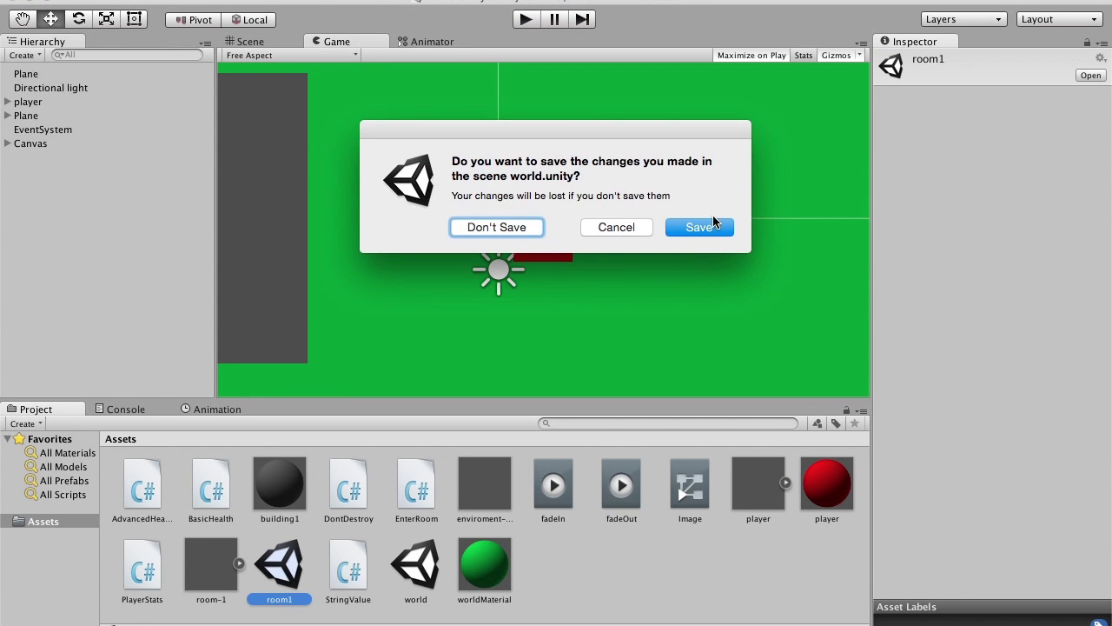
left_click(617, 228)
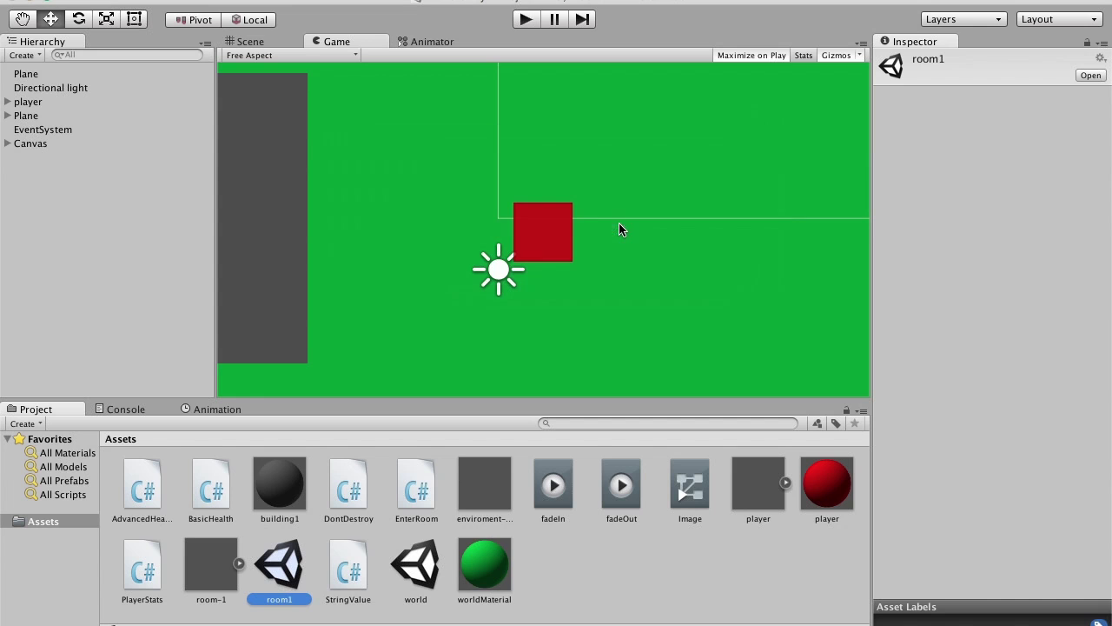
left_click(524, 19)
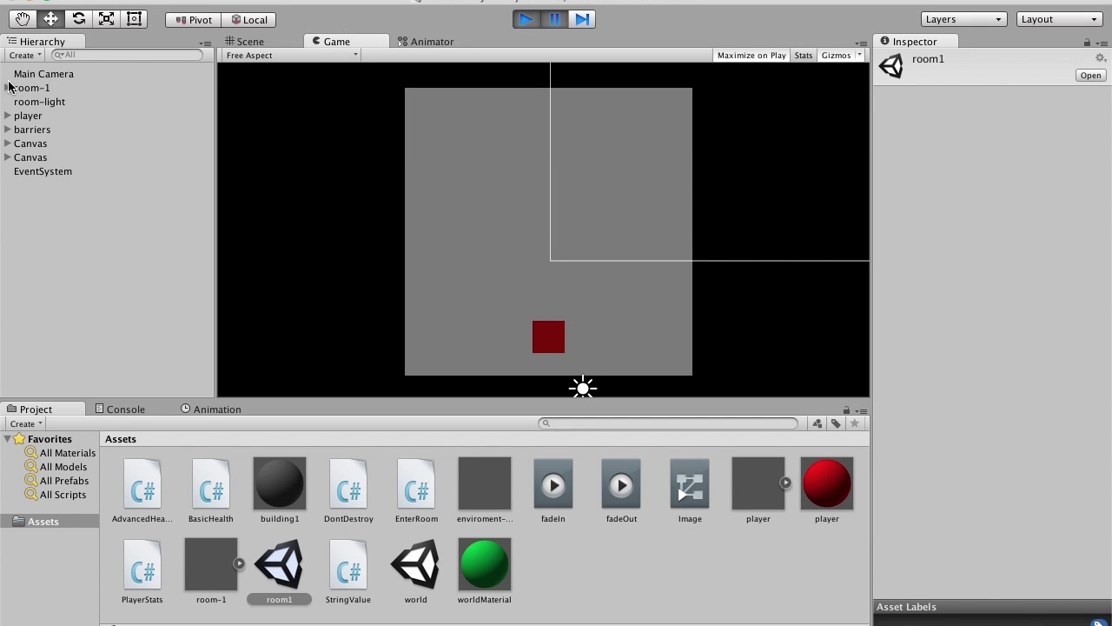
left_click(7, 157)
left_click(7, 143)
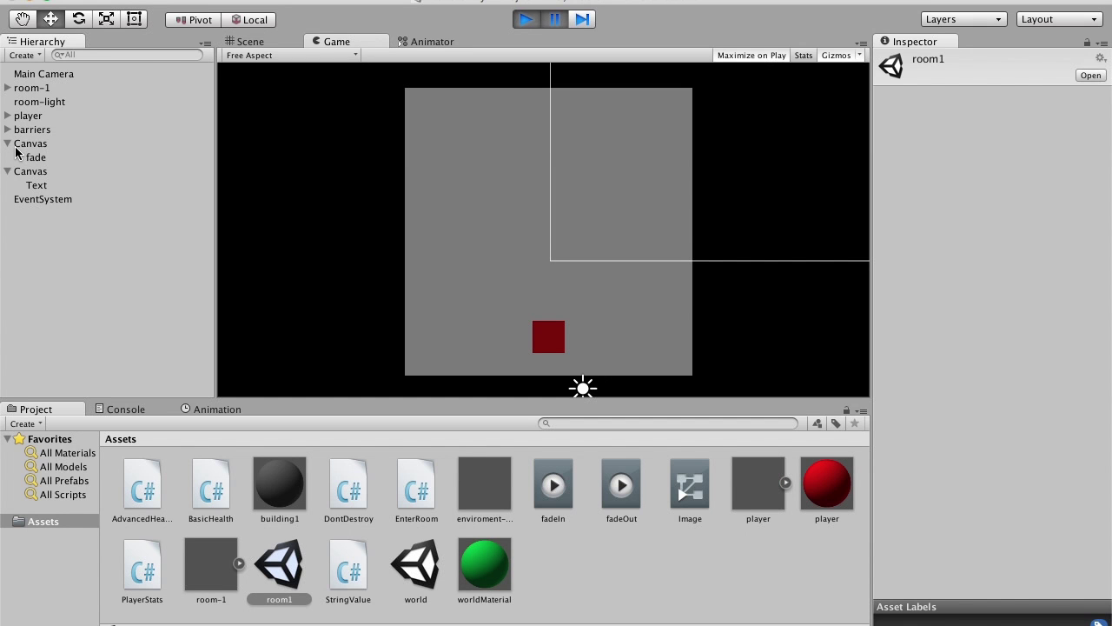
left_click(35, 157)
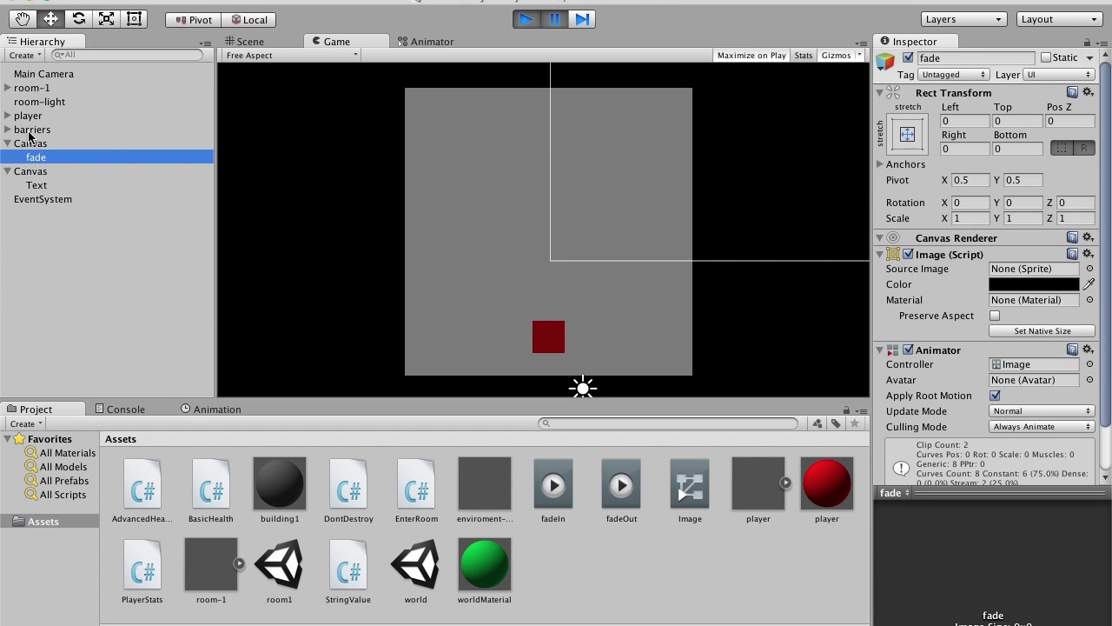
- During the paused run, assign the fade animator to Anim in Enter Room on the player's GameObject, then resume and end the test
left_click(7, 115)
left_click(33, 130)
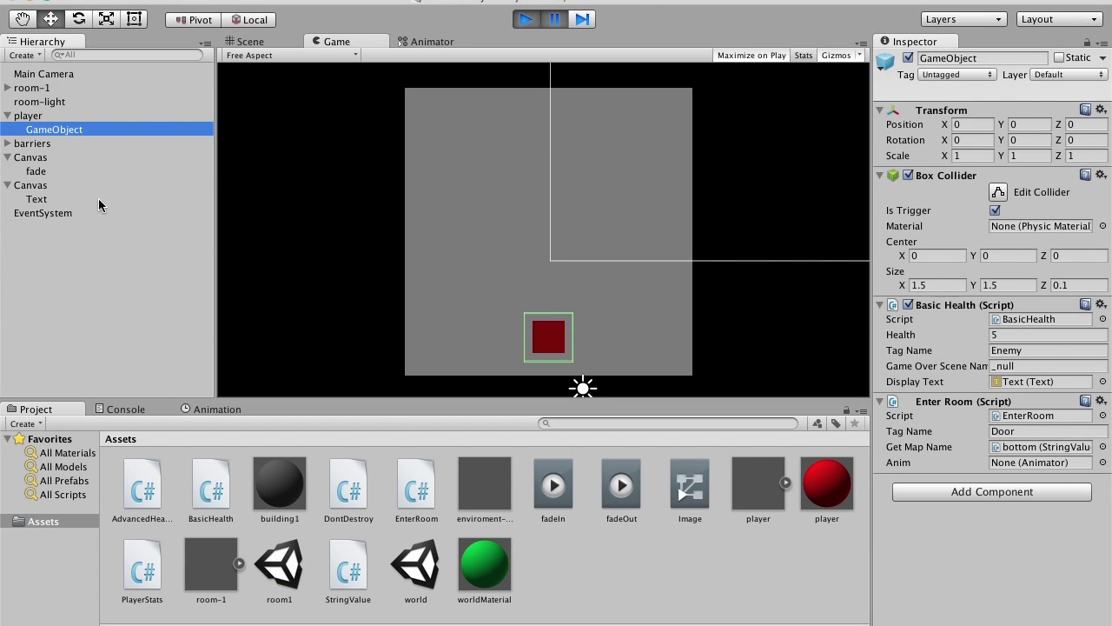
left_click(1103, 463)
double_click(449, 93)
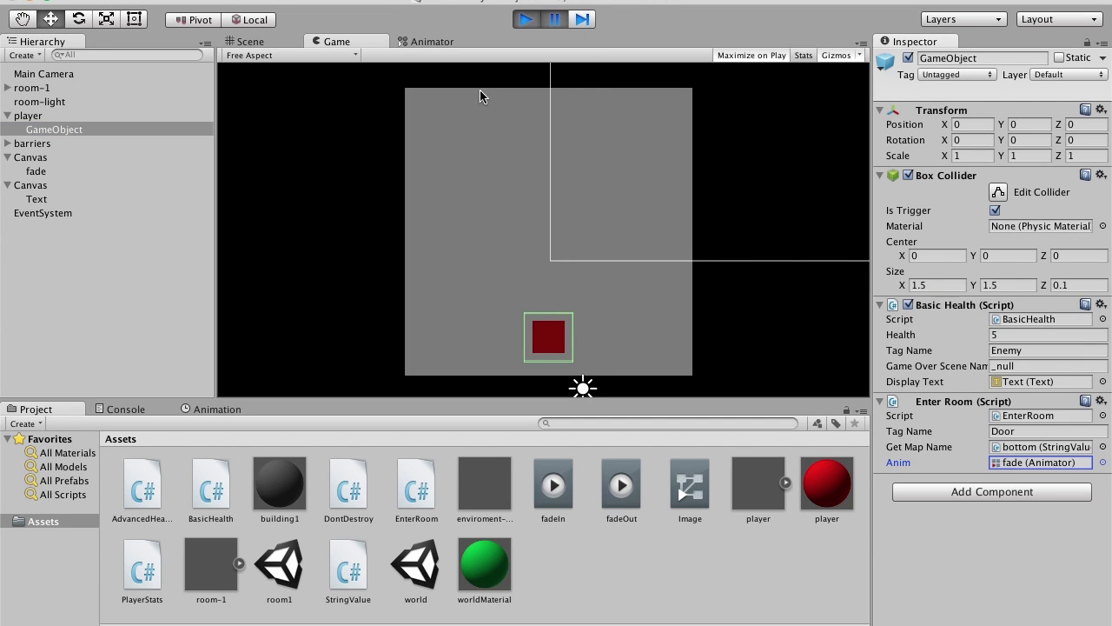
left_click(554, 23)
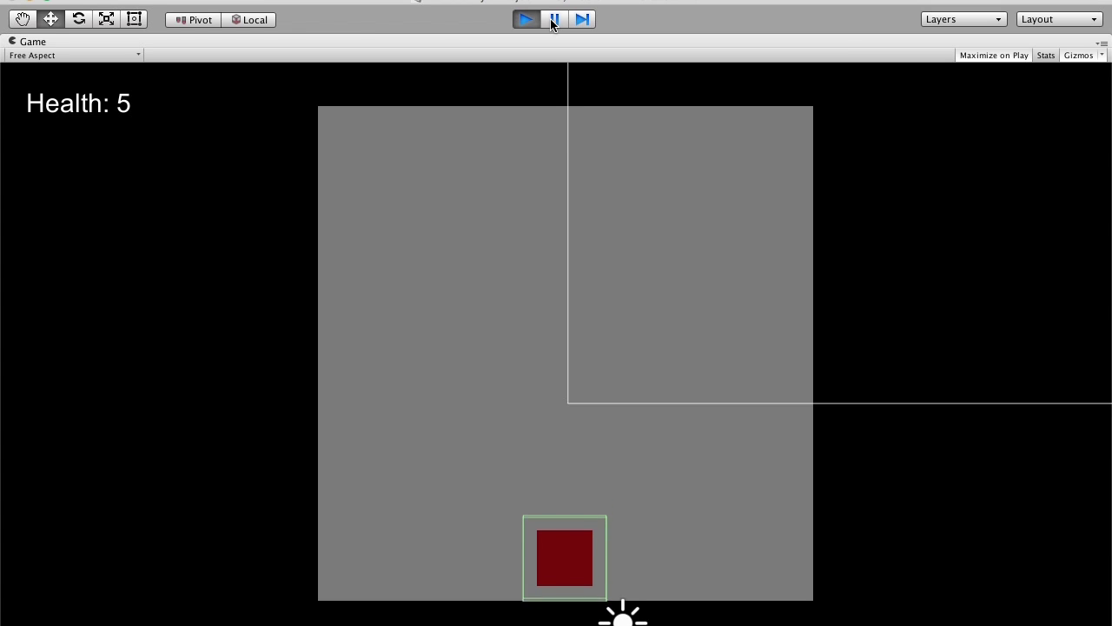
key("super+p")
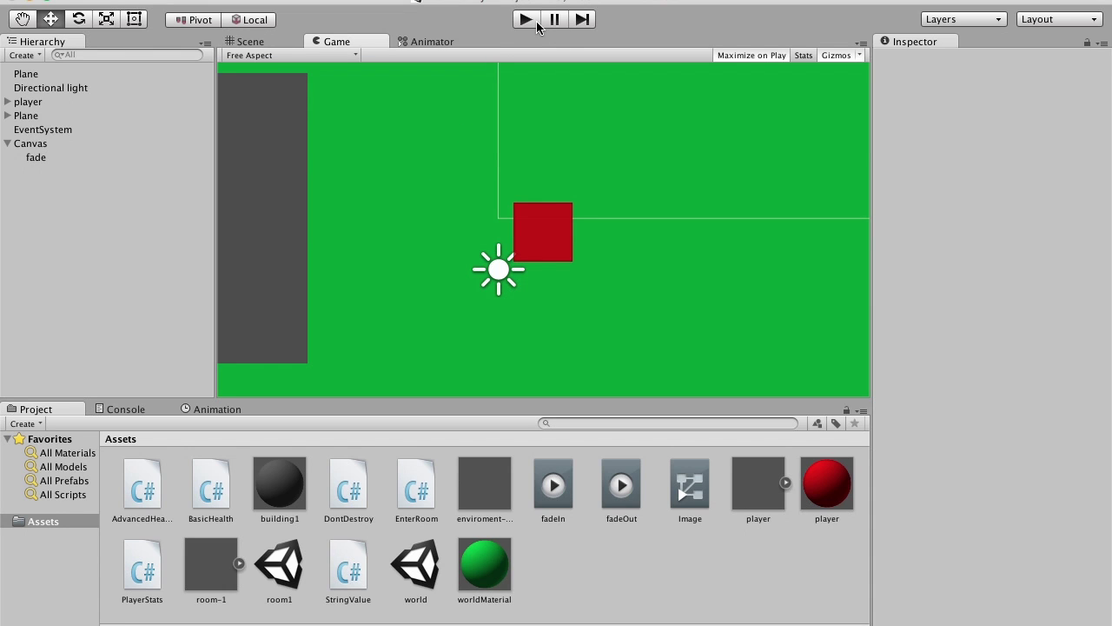
- Open the room1 scene and add a UI Image to its Canvas
left_click(248, 42)
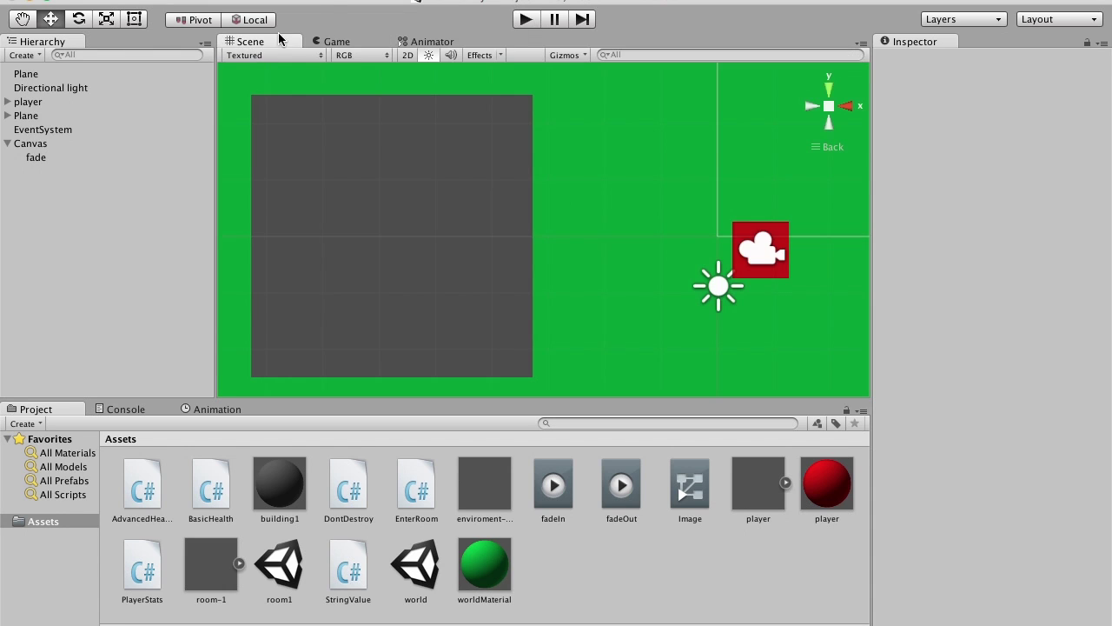
left_click(320, 42)
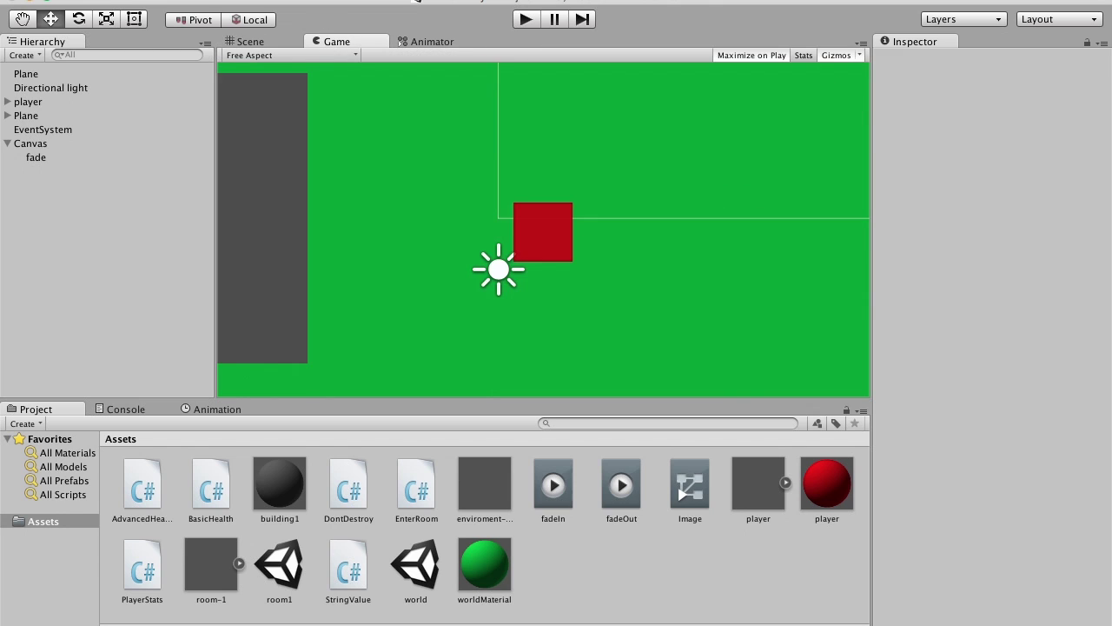
double_click(280, 565)
left_click(7, 143)
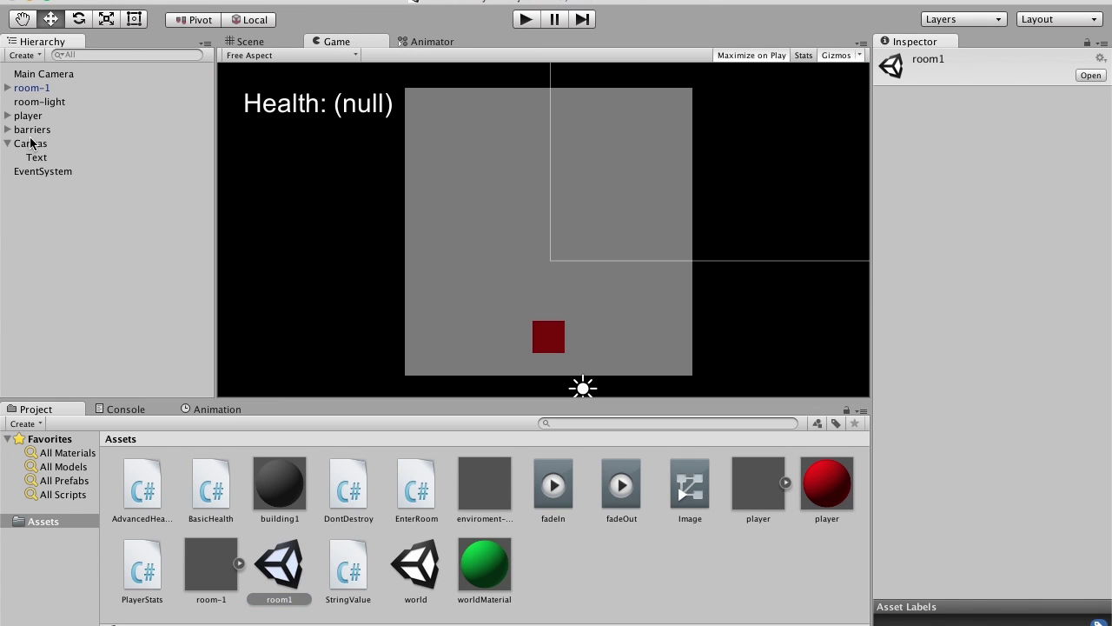
left_click(253, 0)
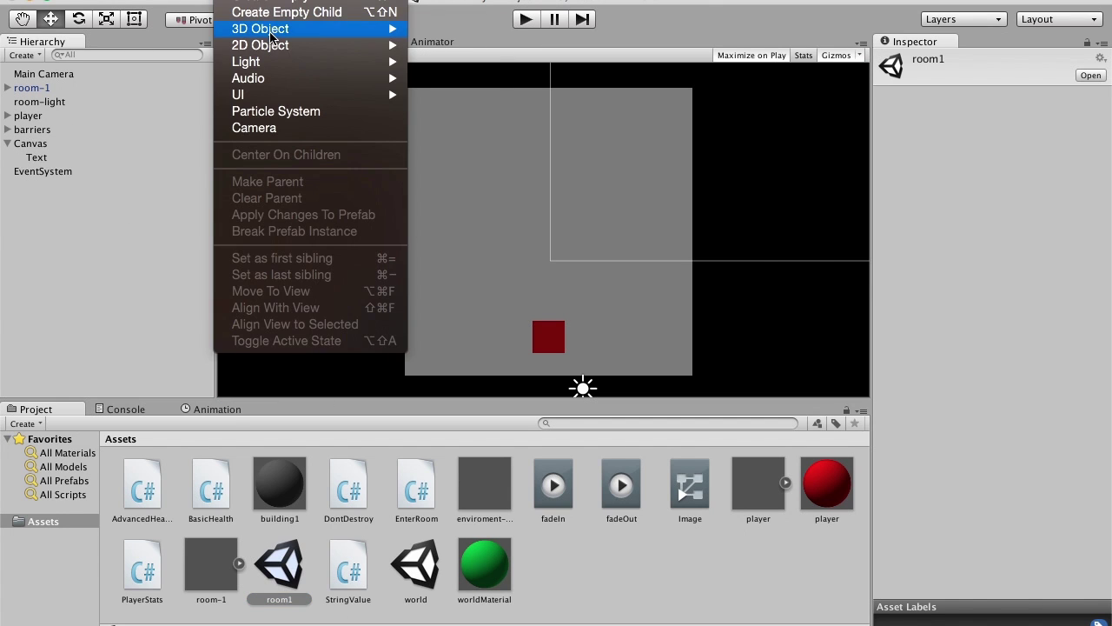
mouse_move(387, 95)
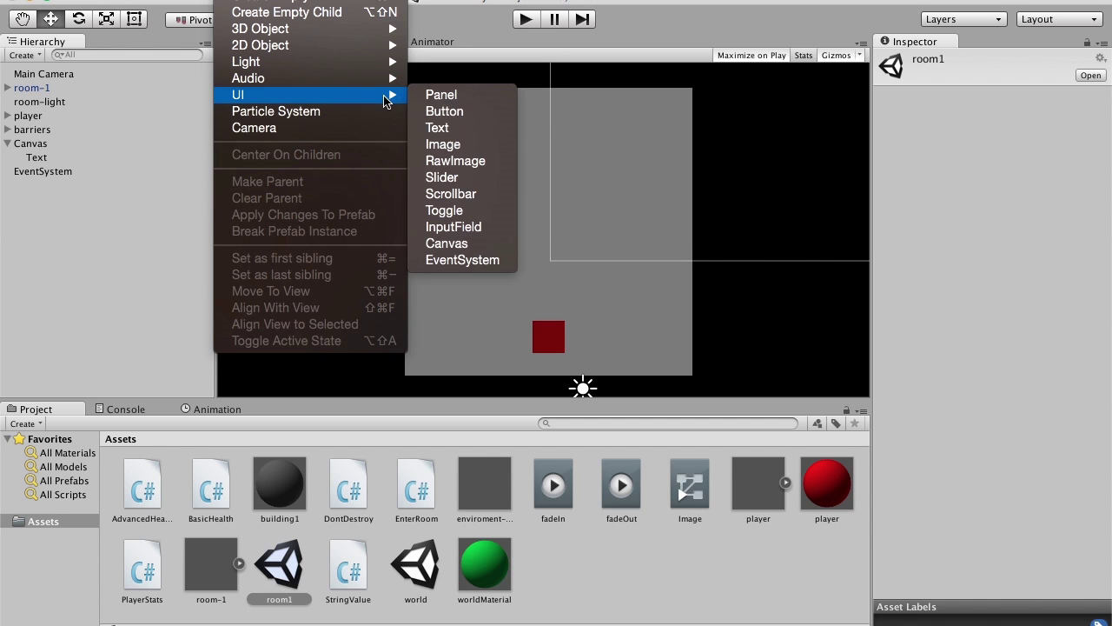
left_click(460, 148)
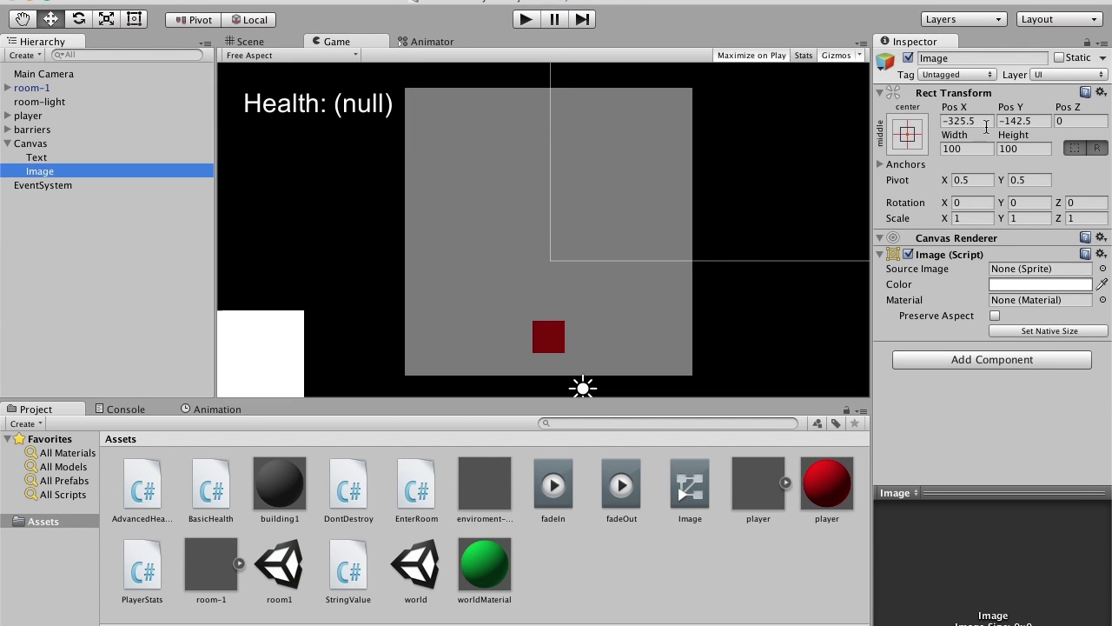
- Stretch the Image in both directions to fill the whole Canvas, setting its position along with the anchors
left_click(902, 134)
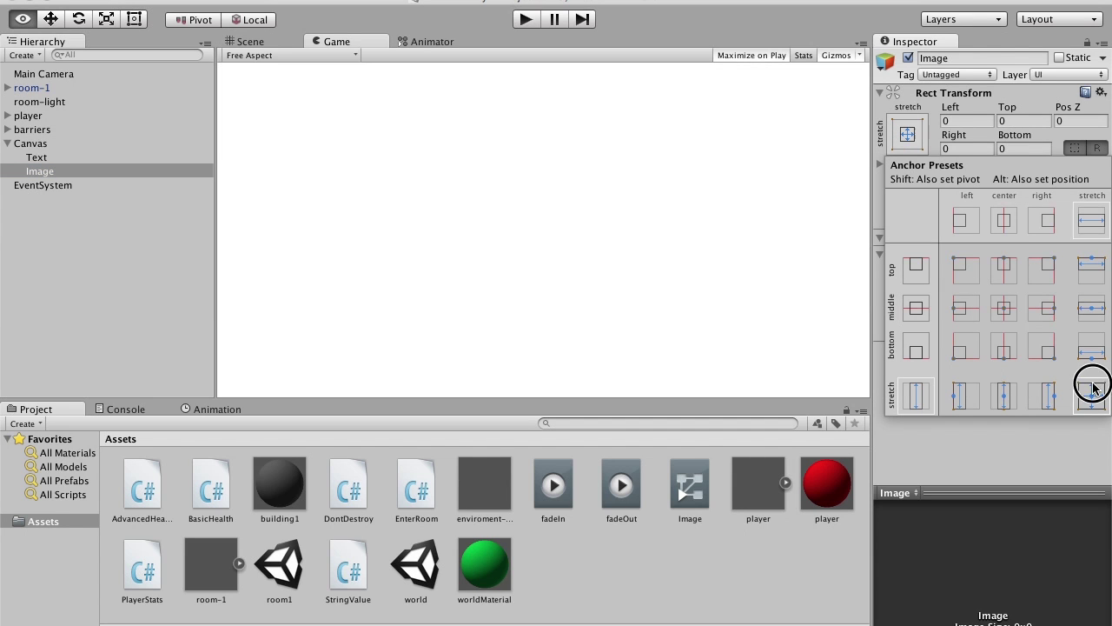
left_click(1092, 396, "alt")
left_click(891, 144)
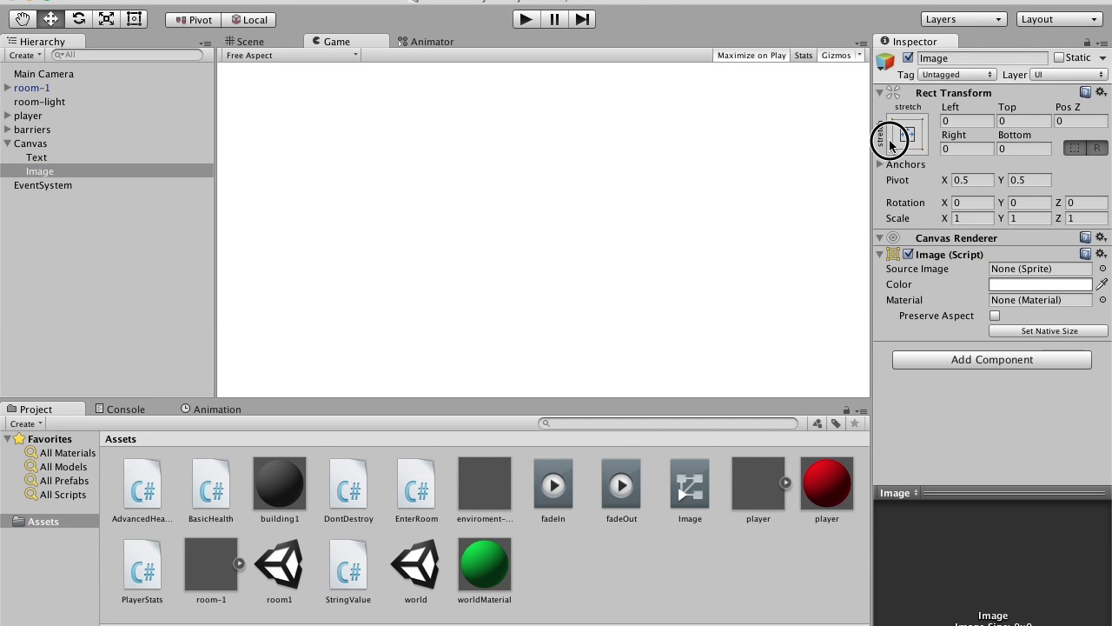
left_click(1051, 285)
left_click_drag(55, 94, 2, 21)
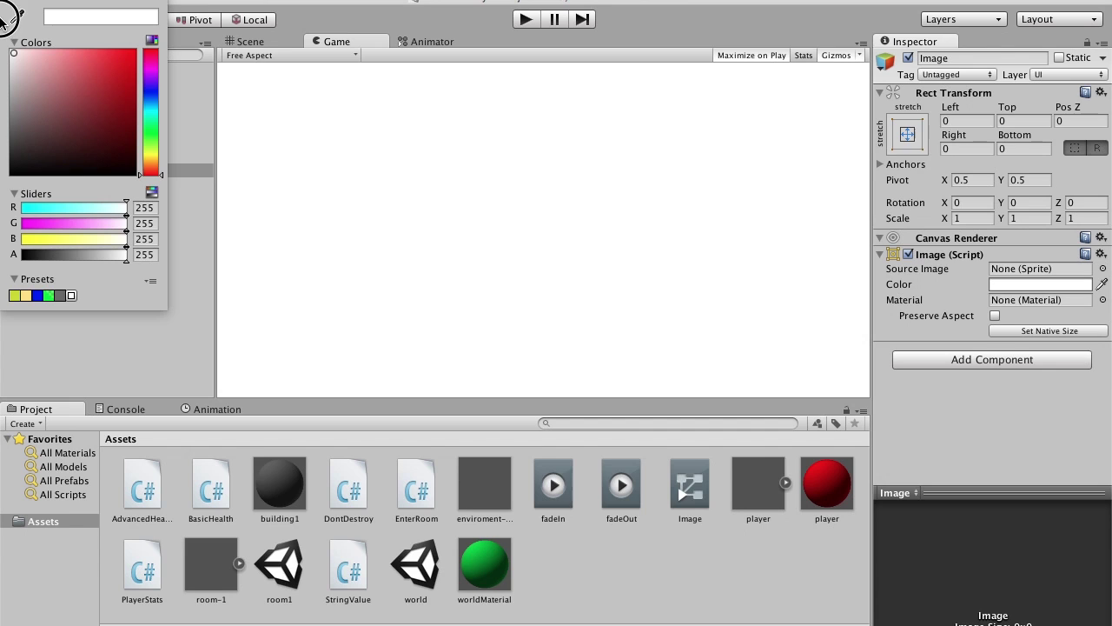
key("Escape")
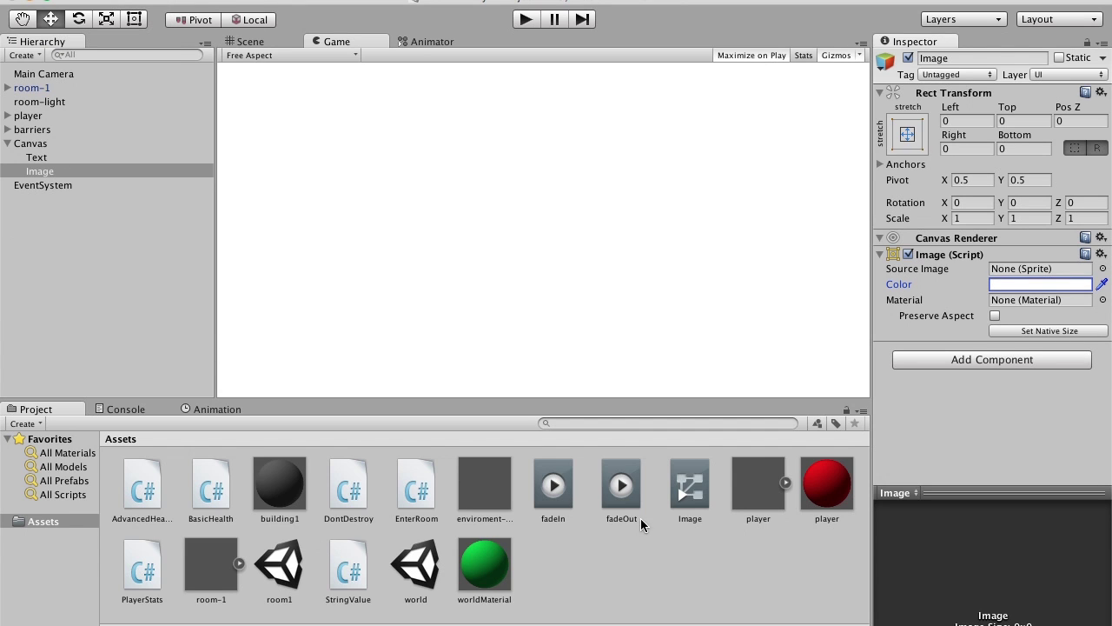
- Add an Animator component to the Image, set its controller to Image, and play-test the room1 scene
left_click_drag(686, 500, 960, 435)
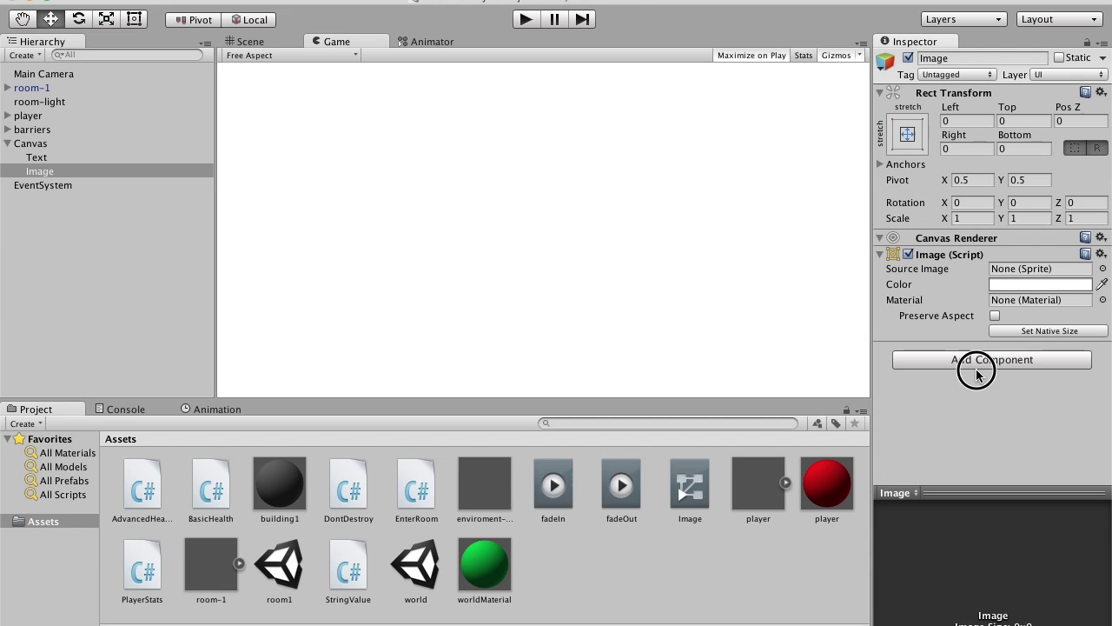
left_click(978, 360)
type("anim")
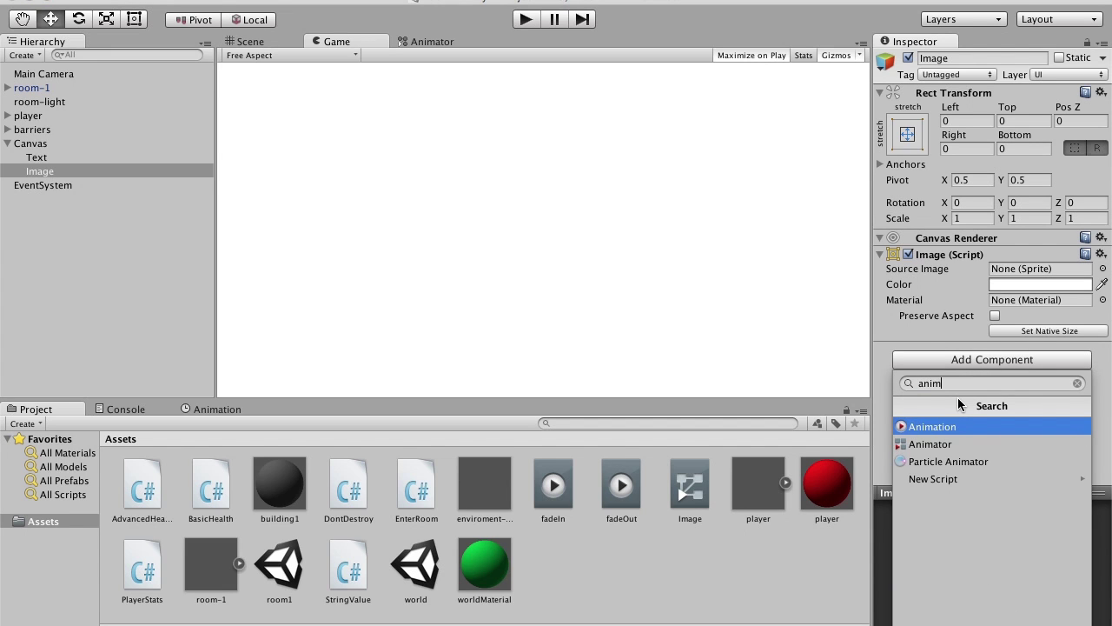
key("Down")
key("Return")
left_click(1089, 364)
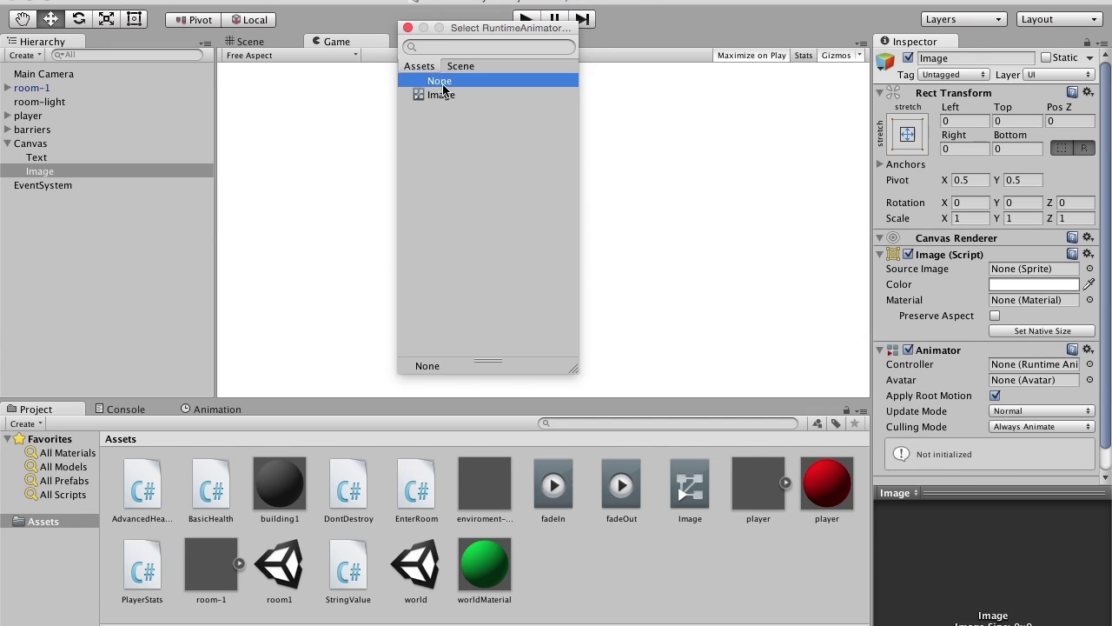
double_click(447, 93)
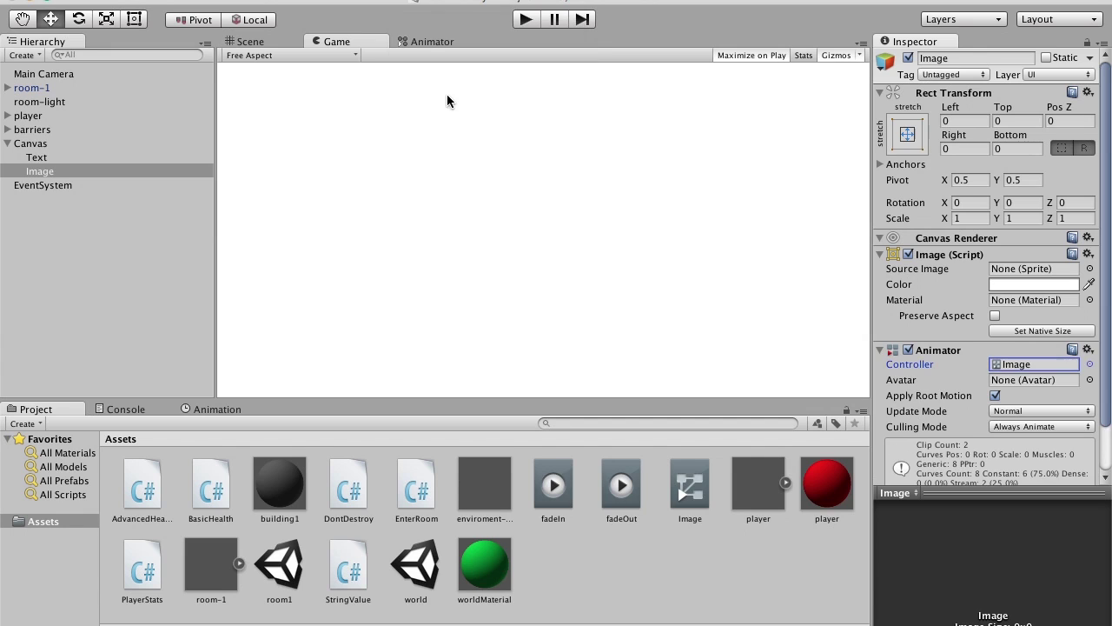
left_click(527, 20)
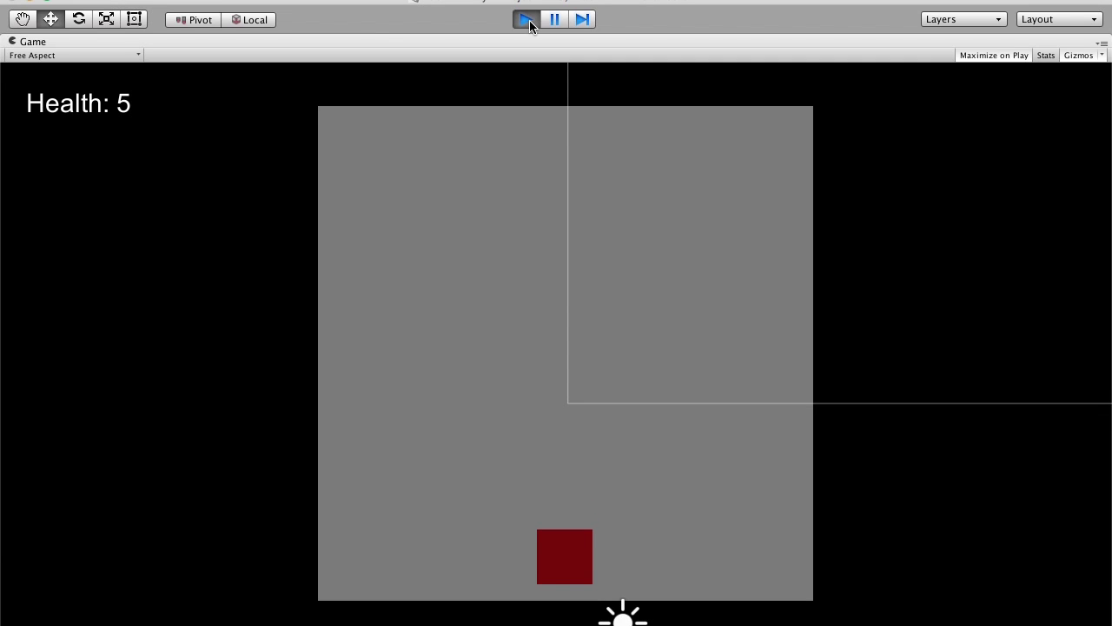
left_click(530, 26)
- Assign the Image animator to Anim in Enter Room on the player's GameObject, and play-test the room1 scene
left_click(17, 127)
left_click(7, 115)
left_click(20, 129)
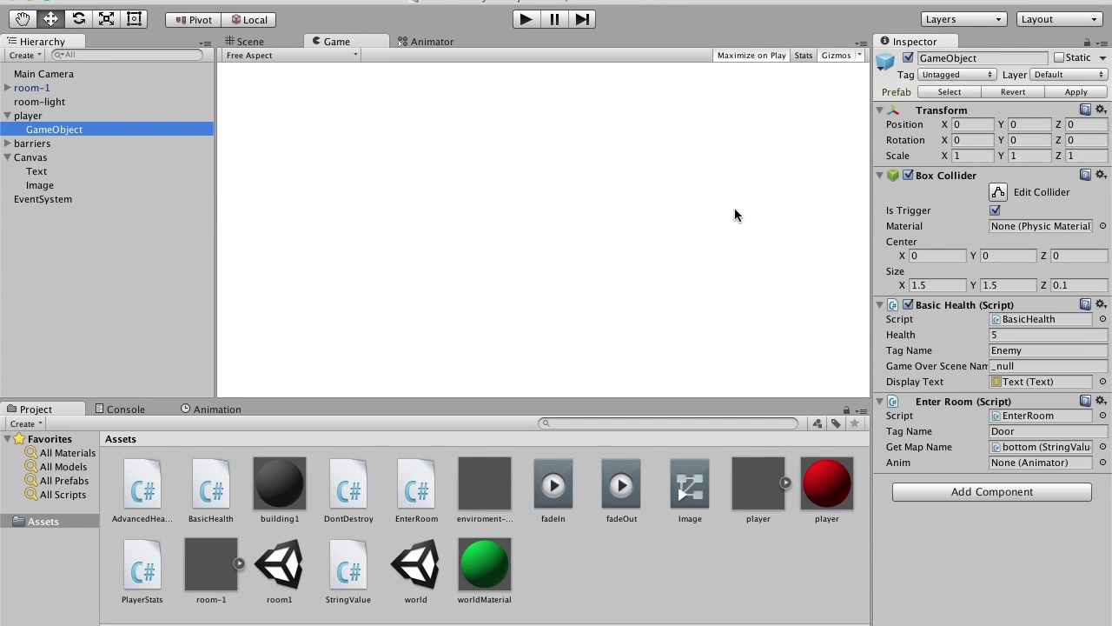
left_click(1103, 462)
double_click(440, 95)
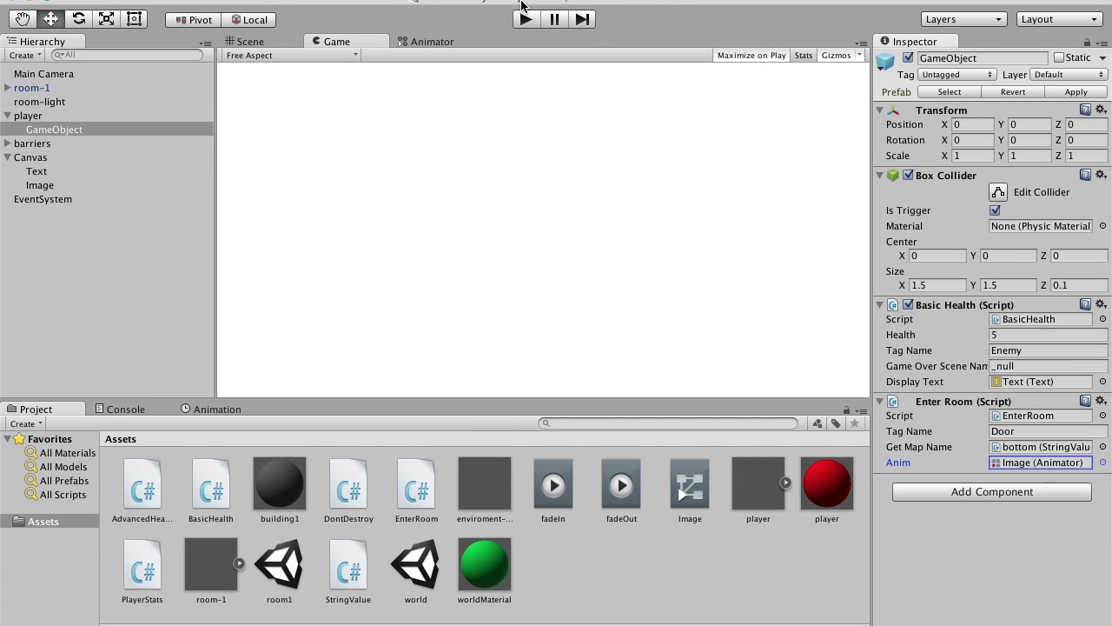
left_click(526, 19)
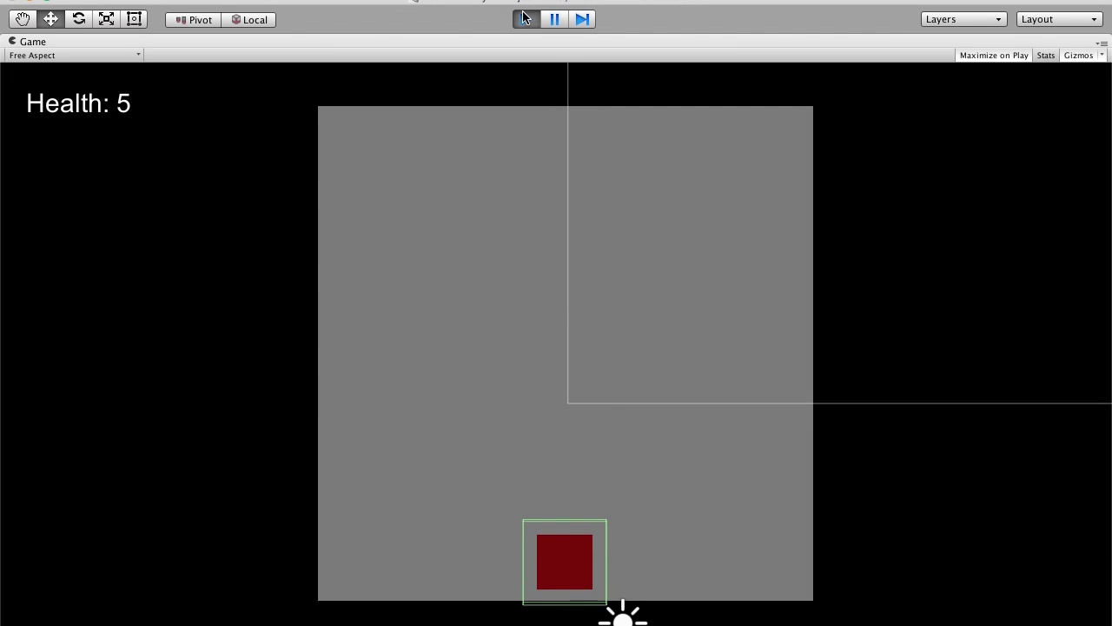
left_click(525, 19)
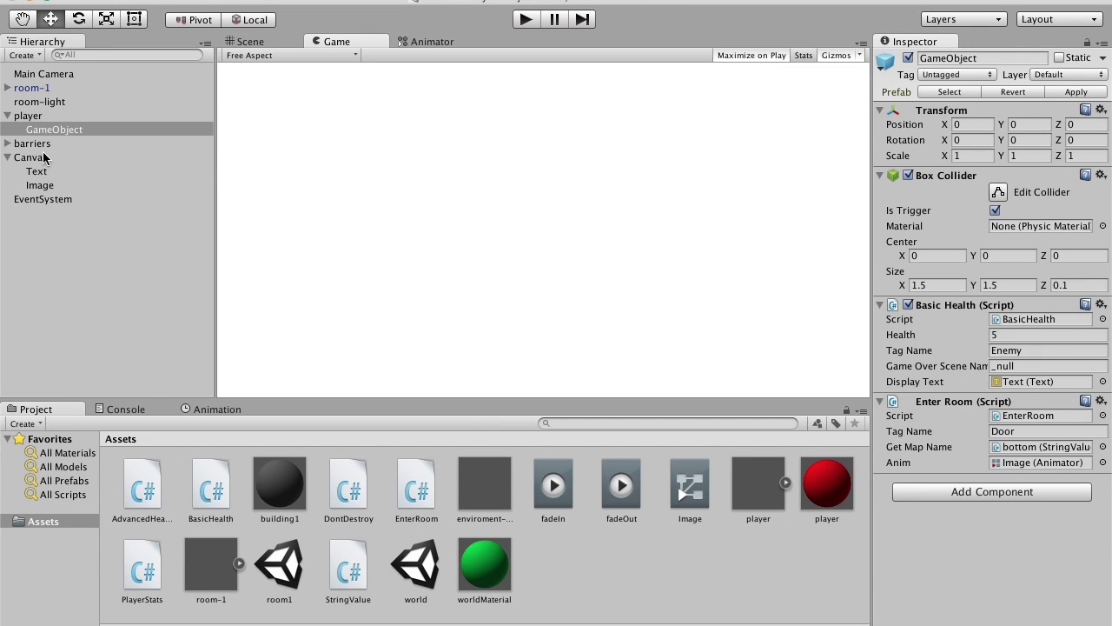
- Change the tag of the bottom barrier to Door and play-test the room1 scene
left_click(48, 157)
left_click(7, 144)
left_click(35, 184)
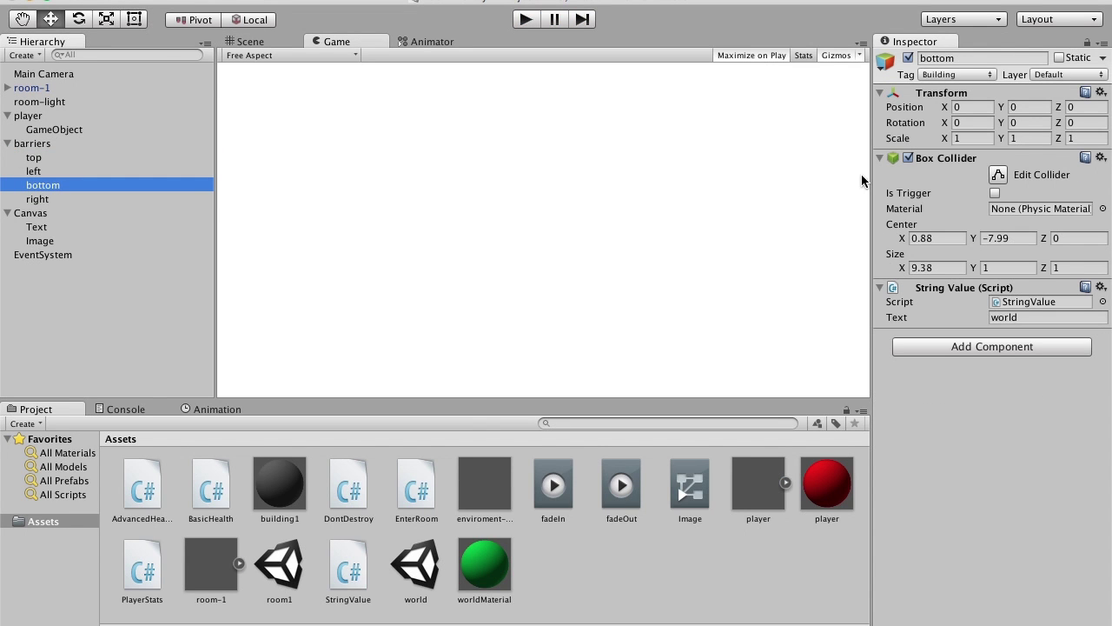
left_click(980, 74)
left_click(969, 92)
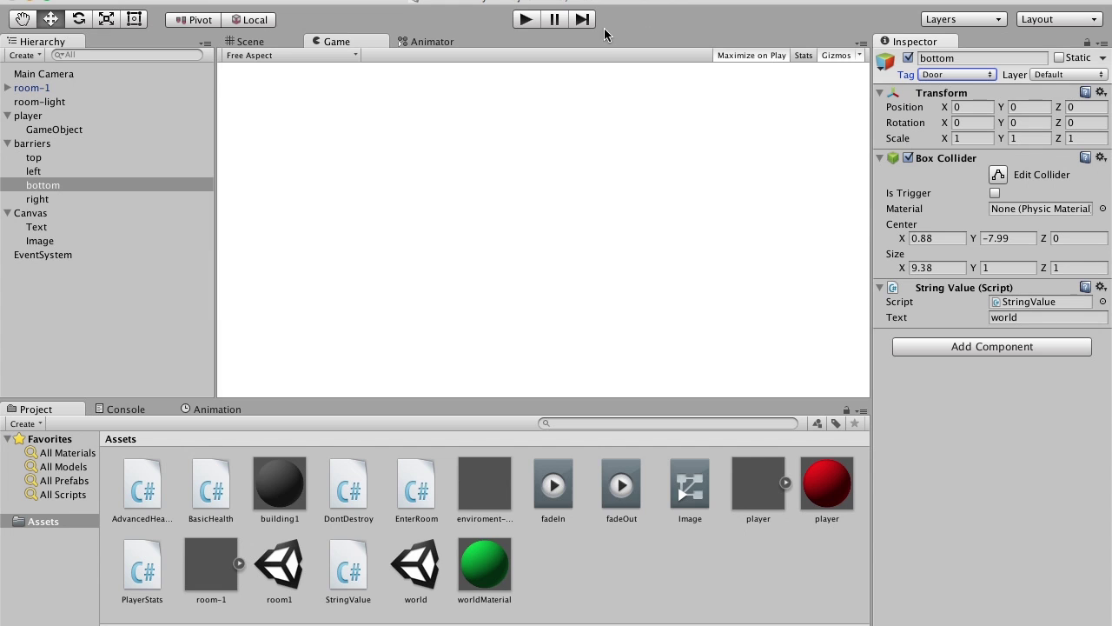
left_click(526, 21)
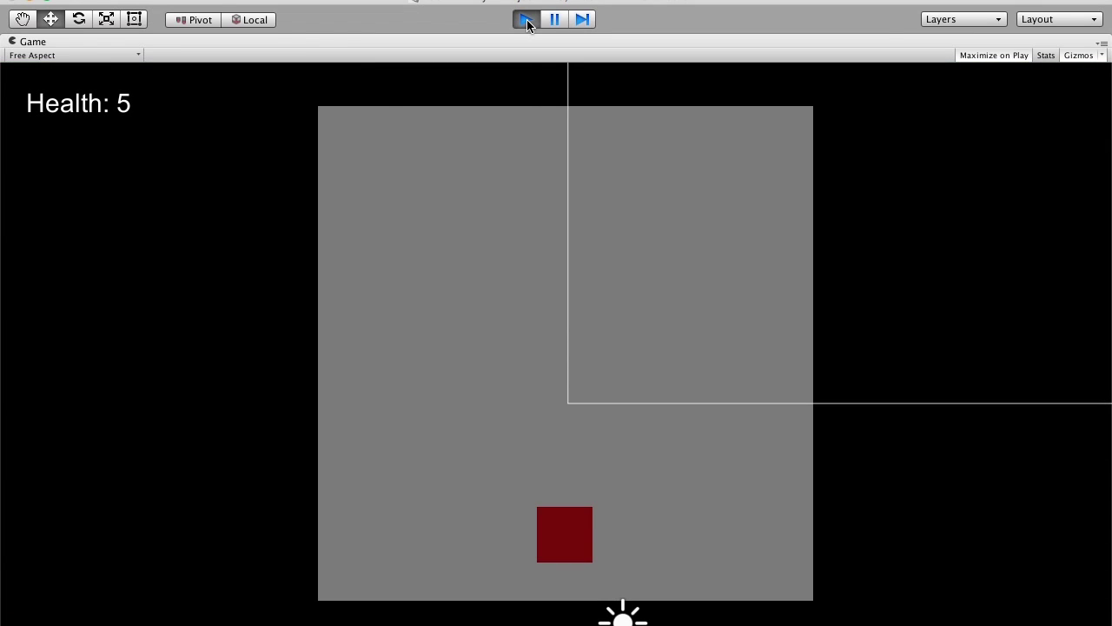
left_click(526, 19)
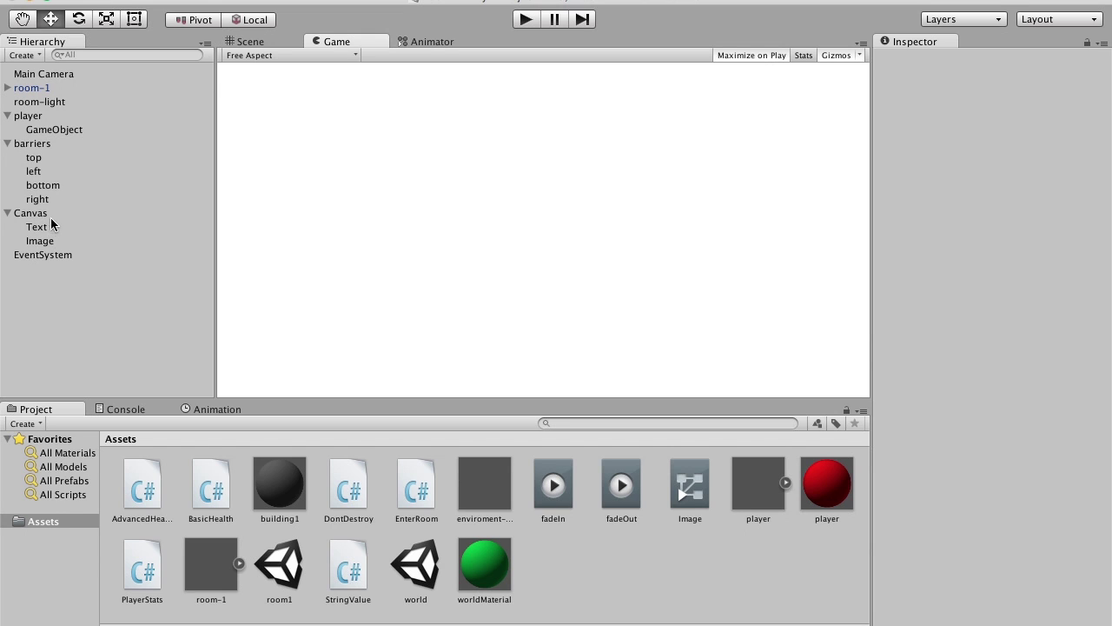
- Delete the DontDestroy script from the project assets, then play-test moving between the room and the world
left_click(348, 496)
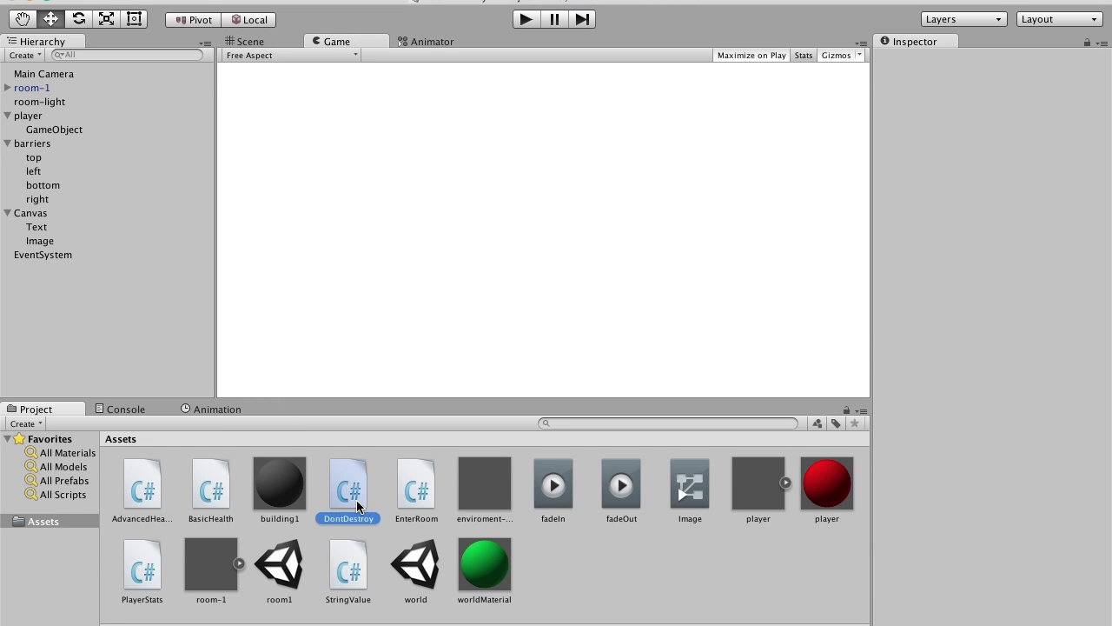
key("super+BackSpace")
left_click(528, 18)
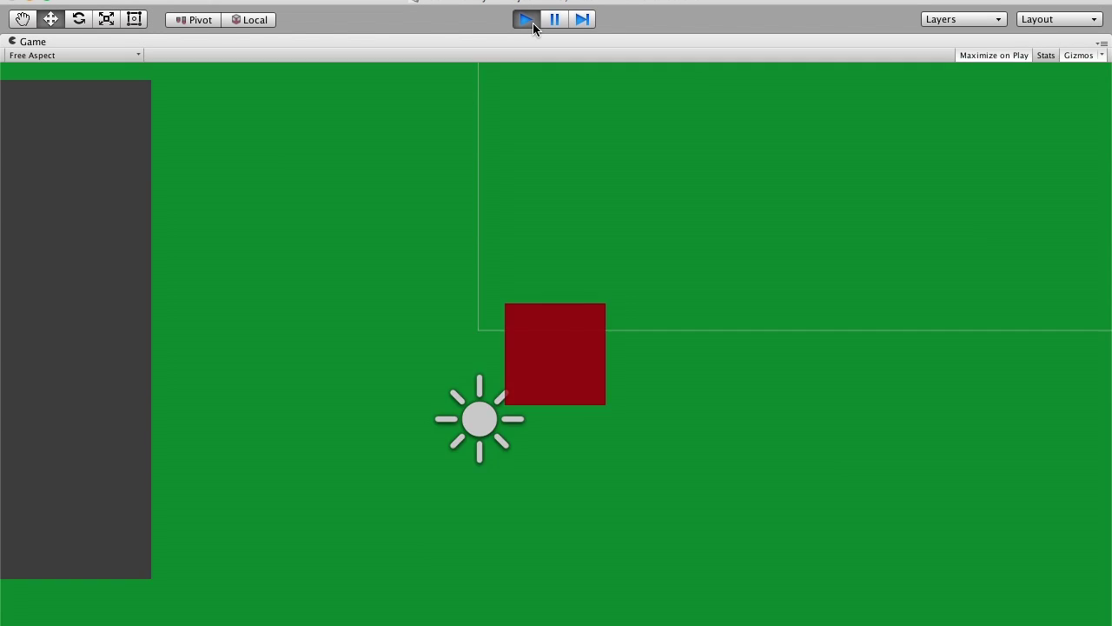
key("Left")
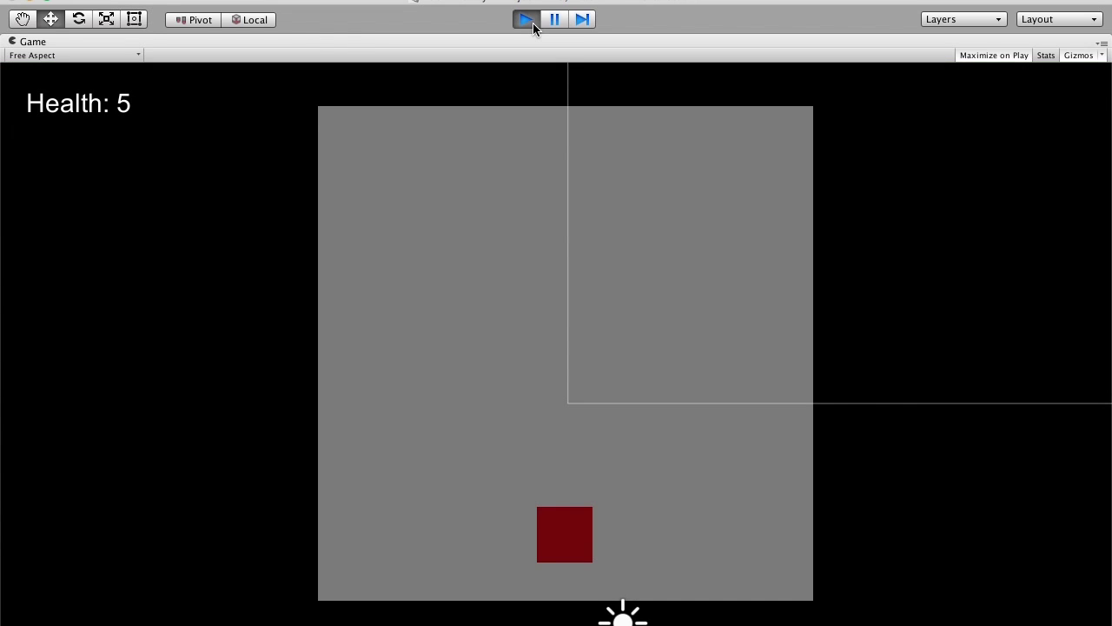
left_click(534, 26)
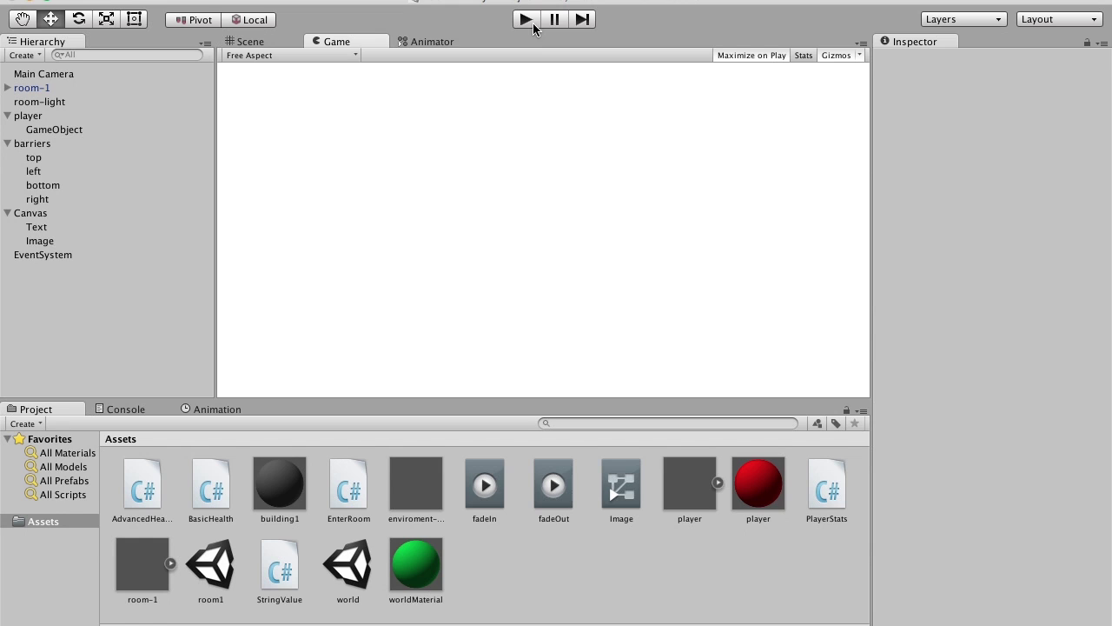
- In the Image controller, create an empty state below fadeOut and add a transition from fadeOut to it
left_click(414, 43)
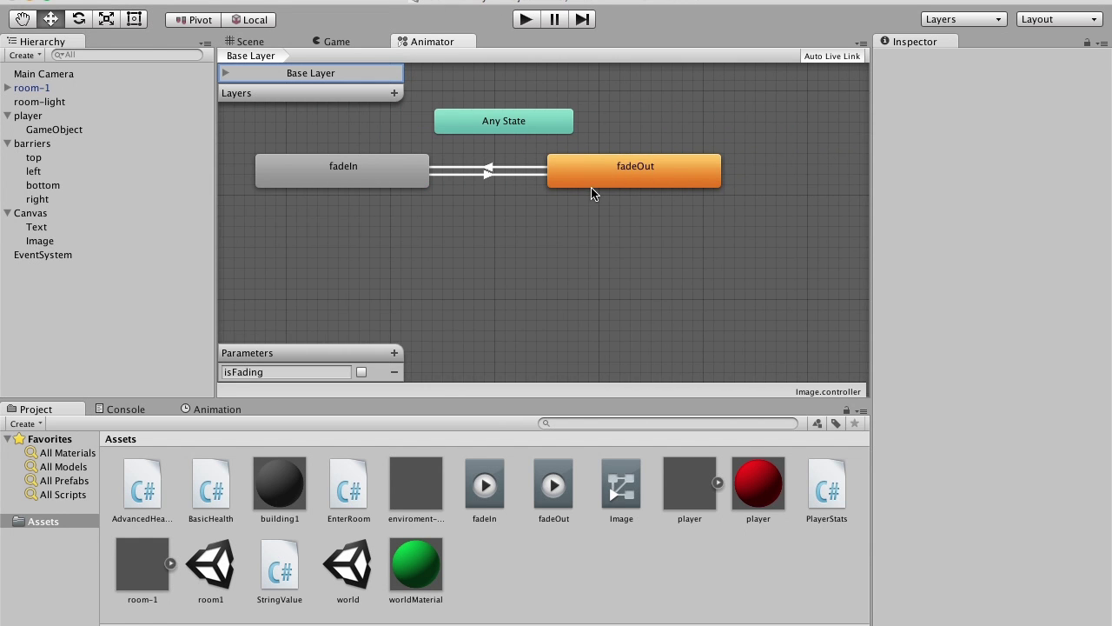
right_click(611, 228)
mouse_move(618, 229)
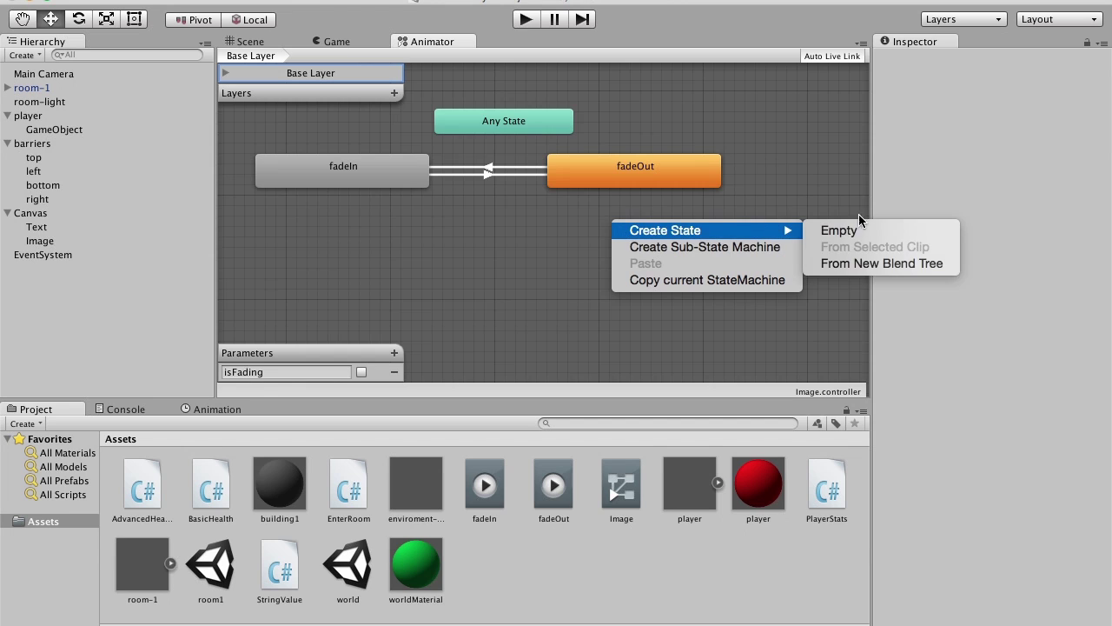
left_click(836, 229)
left_click_drag(653, 241, 589, 276)
right_click(614, 172)
left_click(640, 177)
left_click(620, 280)
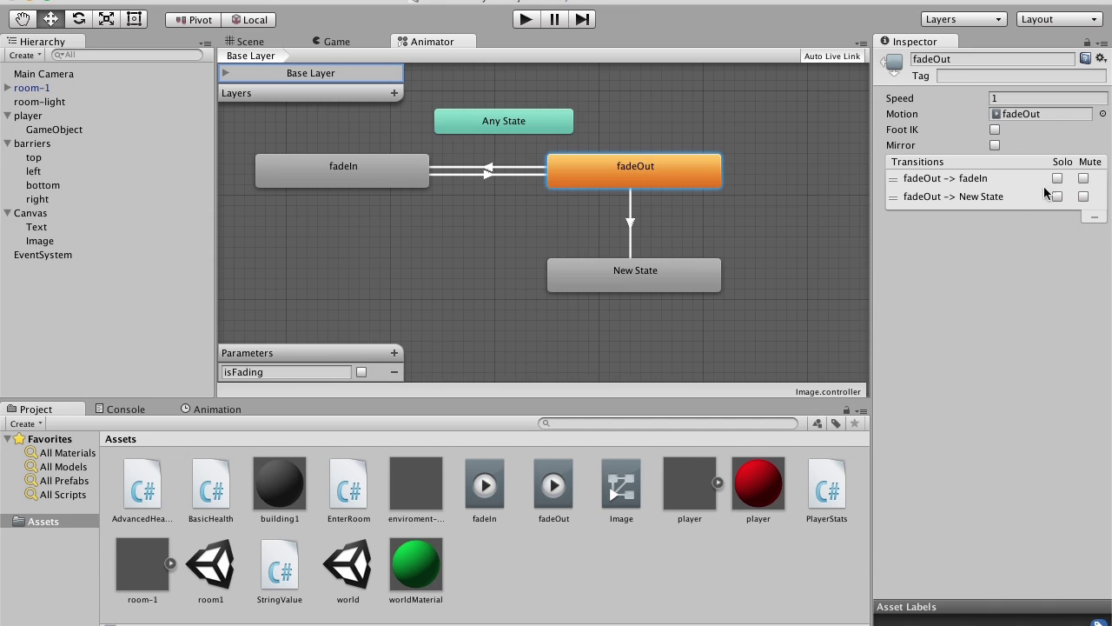
- Set the fadeOut to New State transition's condition to isFading false and run the game briefly
left_click(637, 232)
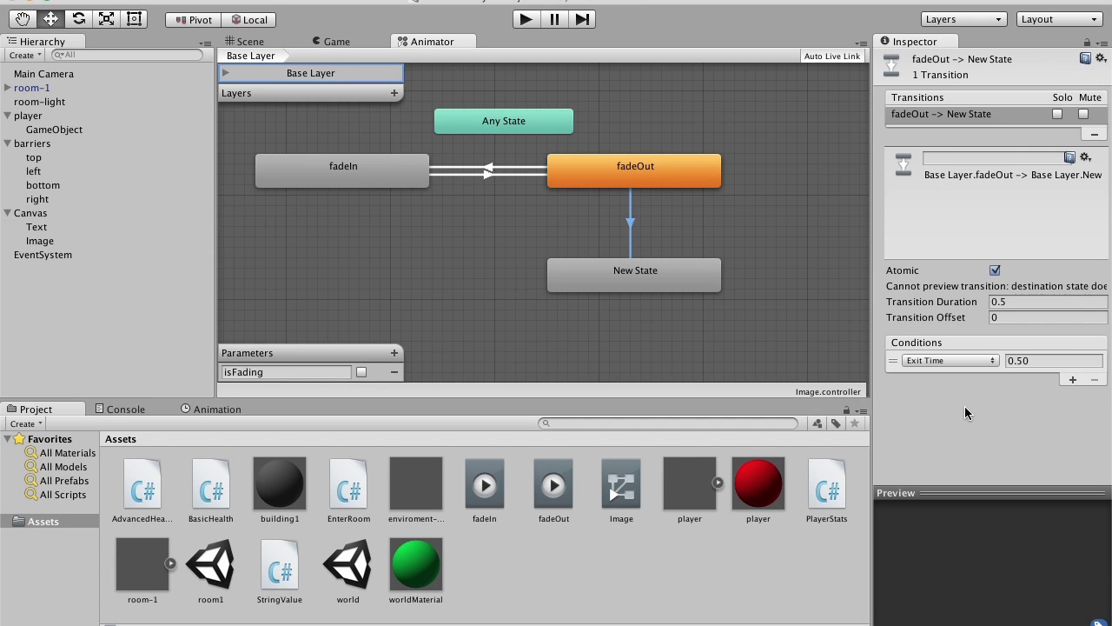
left_click(950, 360)
left_click(939, 340)
left_click(1031, 359)
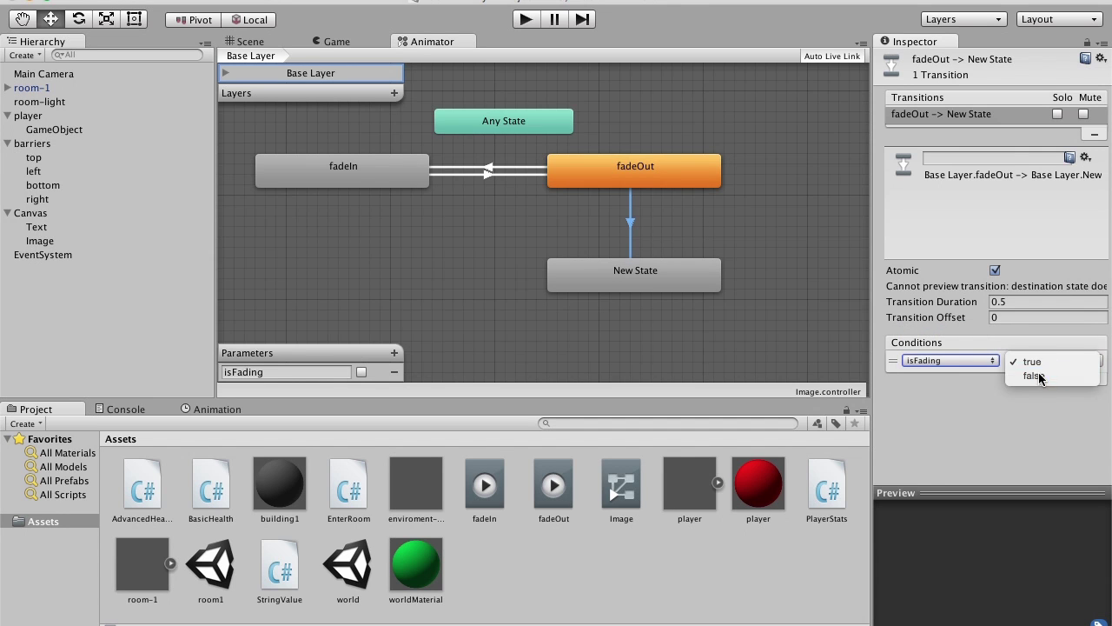
left_click(1034, 375)
left_click(807, 256)
left_click(527, 19)
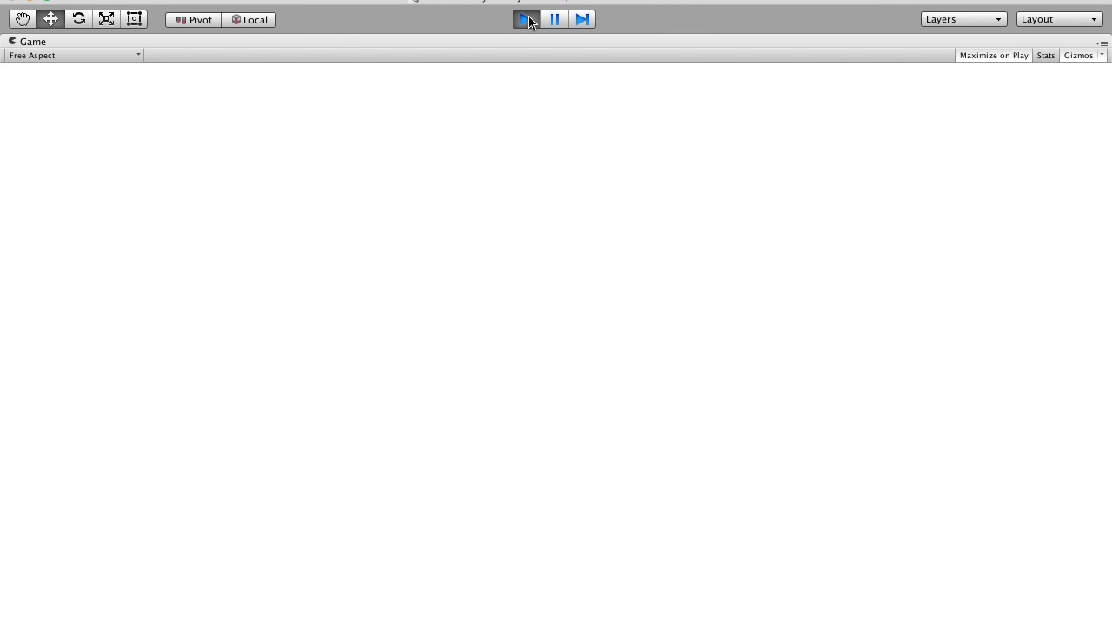
left_click(529, 19)
- Review the fadeOut to New State transition and reposition New State further from fadeOut, toward fadeIn
left_click(397, 40)
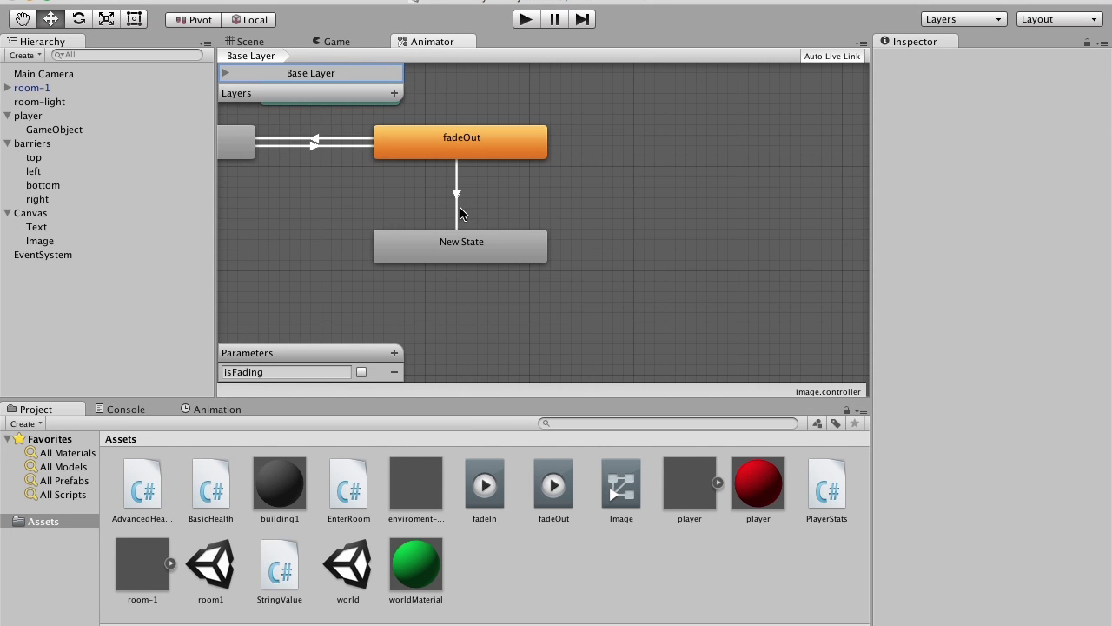
left_click(460, 212)
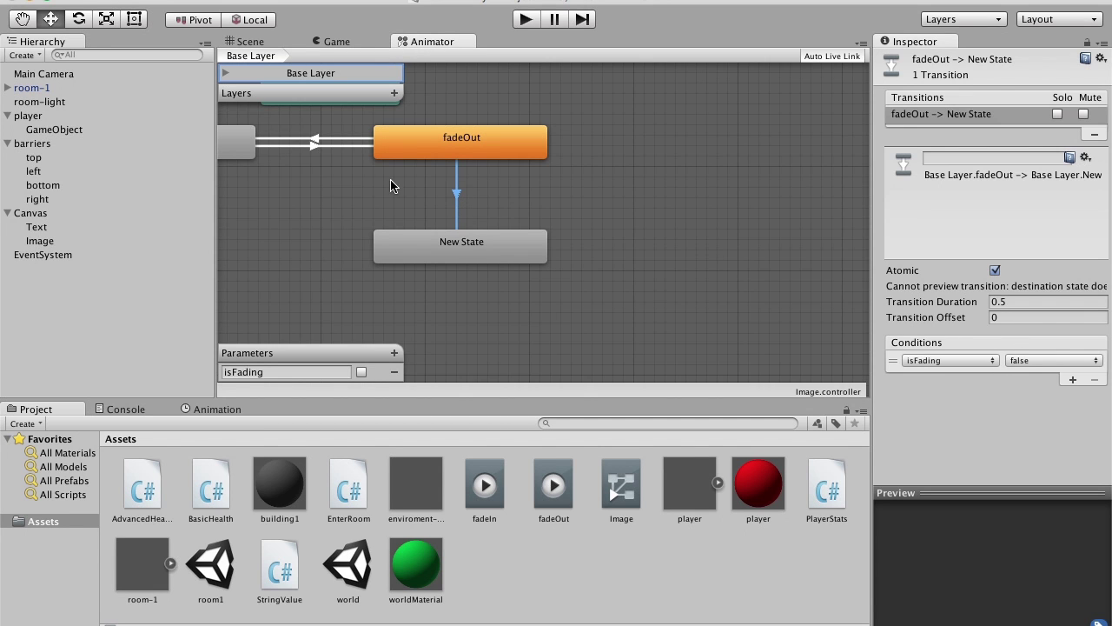
left_click(427, 243)
left_click(457, 211)
left_click(453, 241)
right_click(448, 246)
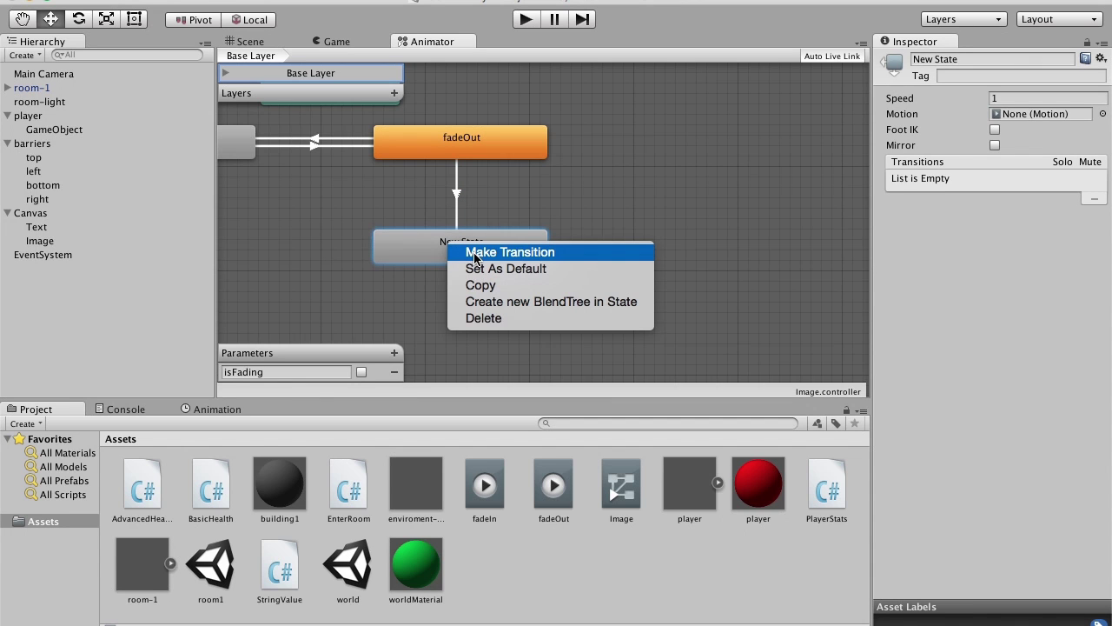
left_click(239, 251)
left_click_drag(411, 240, 287, 245)
key("a")
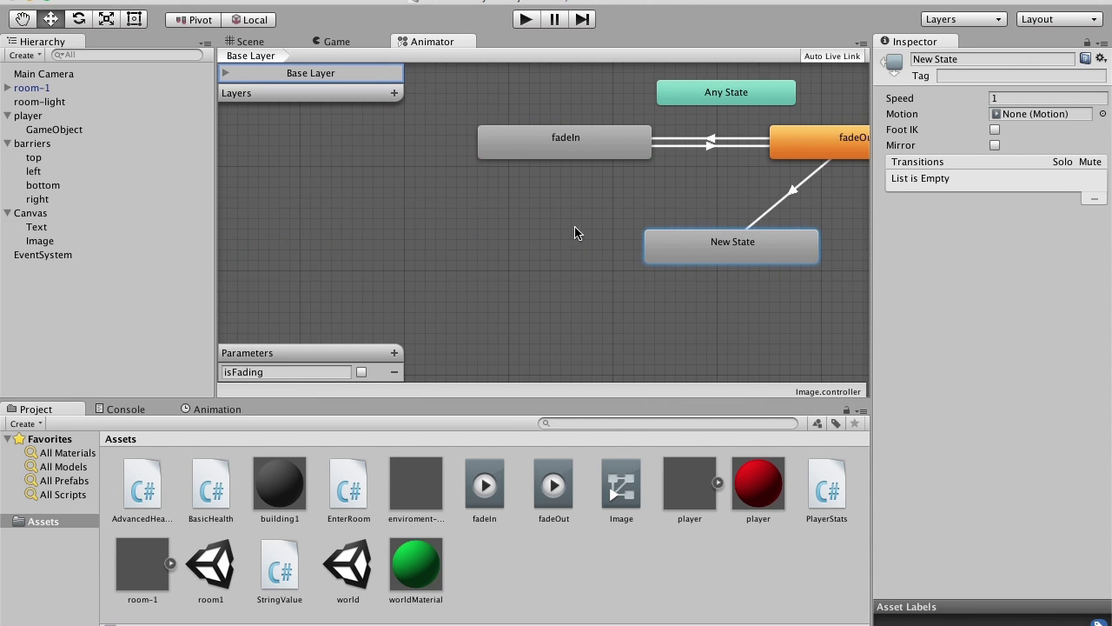
- Delete New State and its transition from fadeOut in the Image controller
left_click(773, 214)
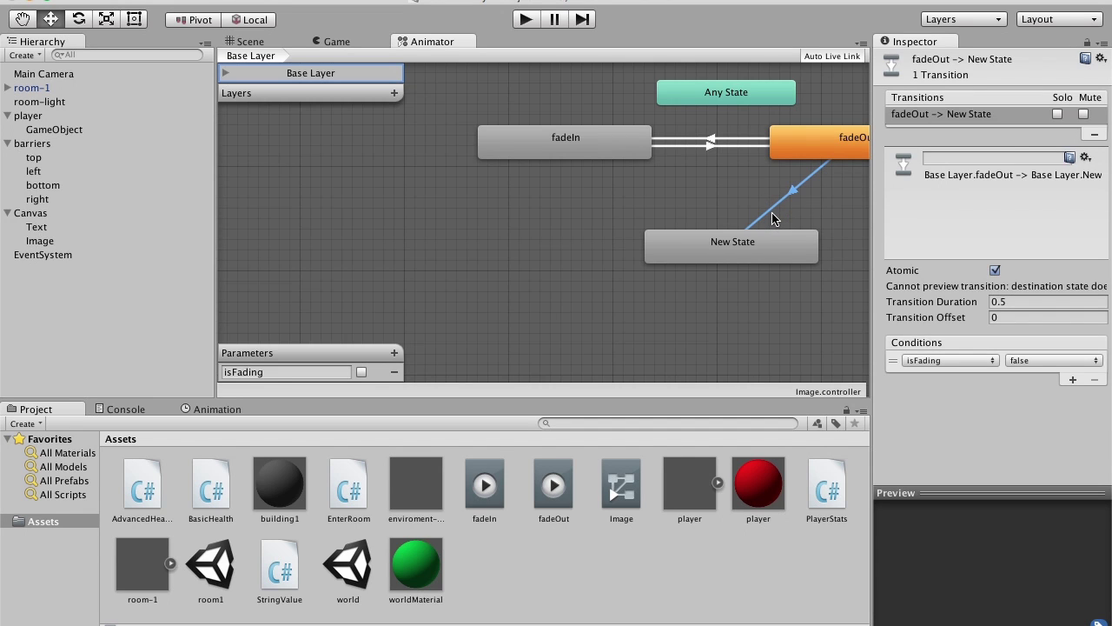
left_click(1077, 117)
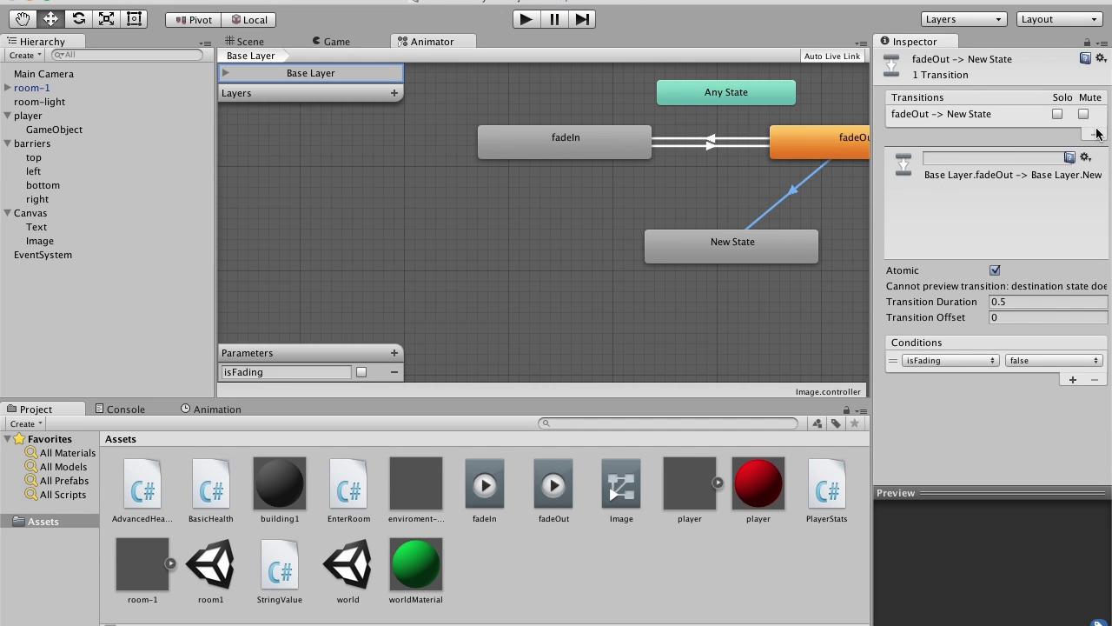
right_click(780, 200)
left_click(772, 241)
left_click_drag(770, 241, 673, 237)
right_click(679, 232)
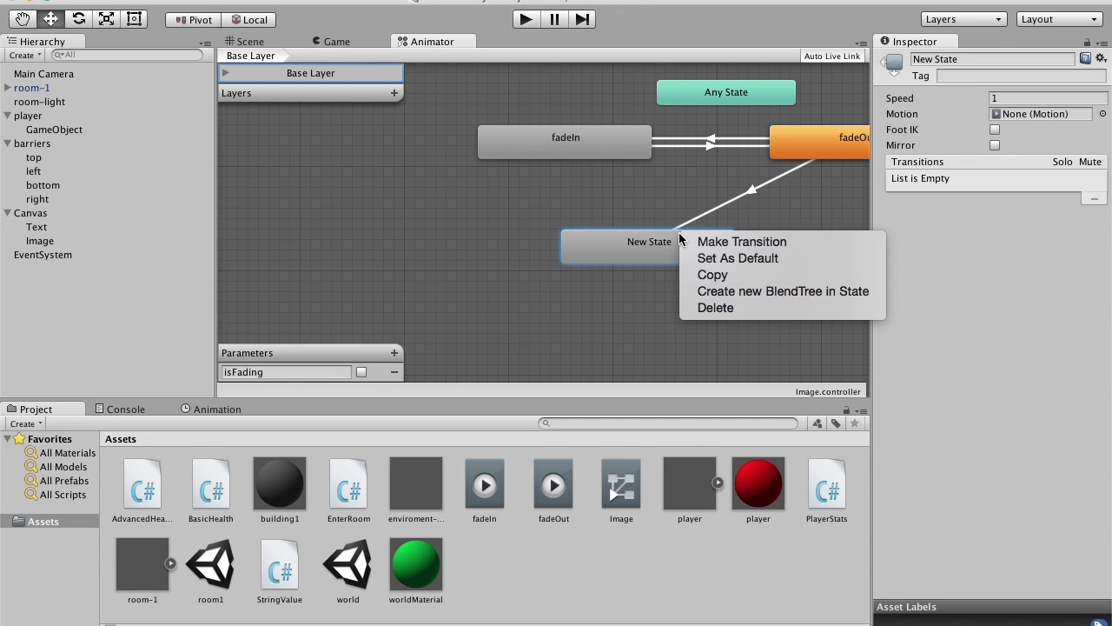
left_click(703, 310)
left_click(677, 229)
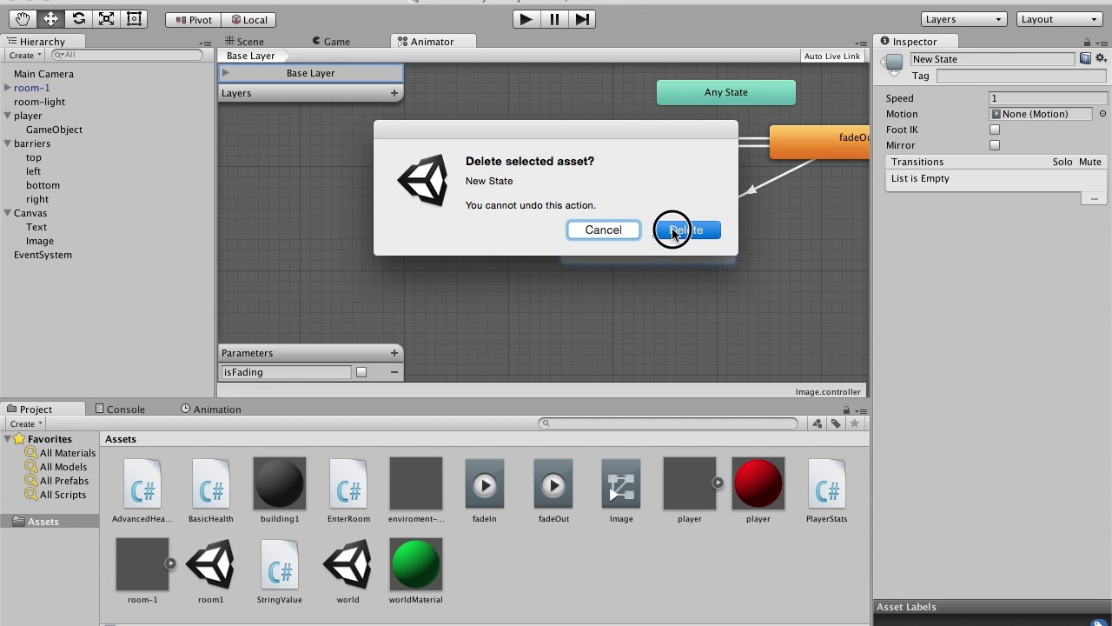
- Create a new empty state and place it just below fadeIn in the Image controller
right_click(531, 238)
mouse_move(666, 241)
left_click(740, 242)
left_click_drag(579, 258, 550, 262)
right_click(550, 155)
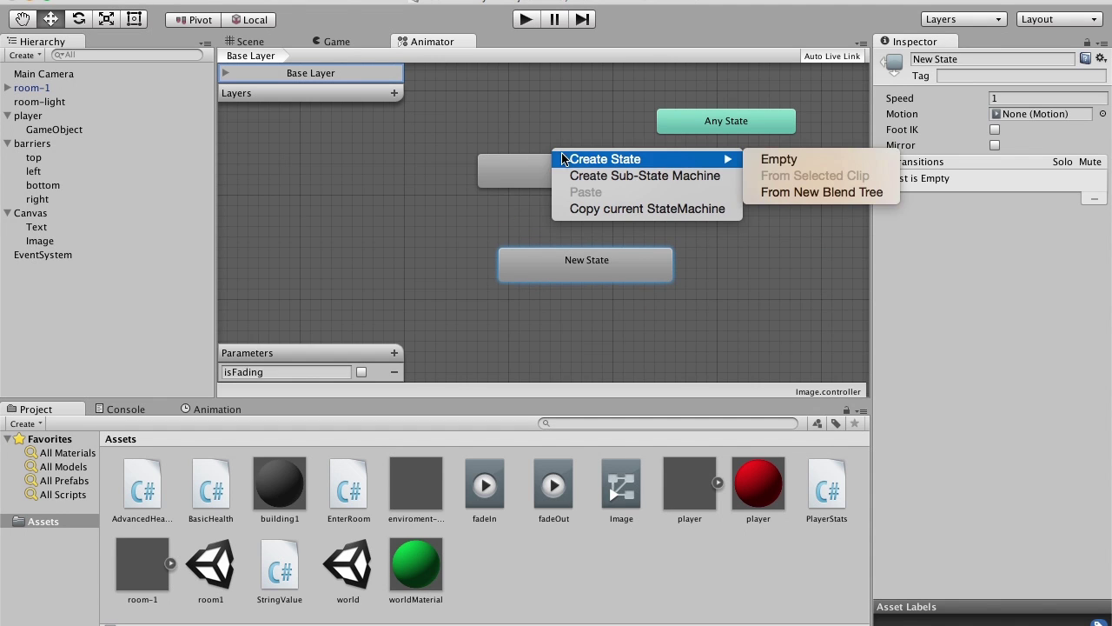
left_click(532, 240)
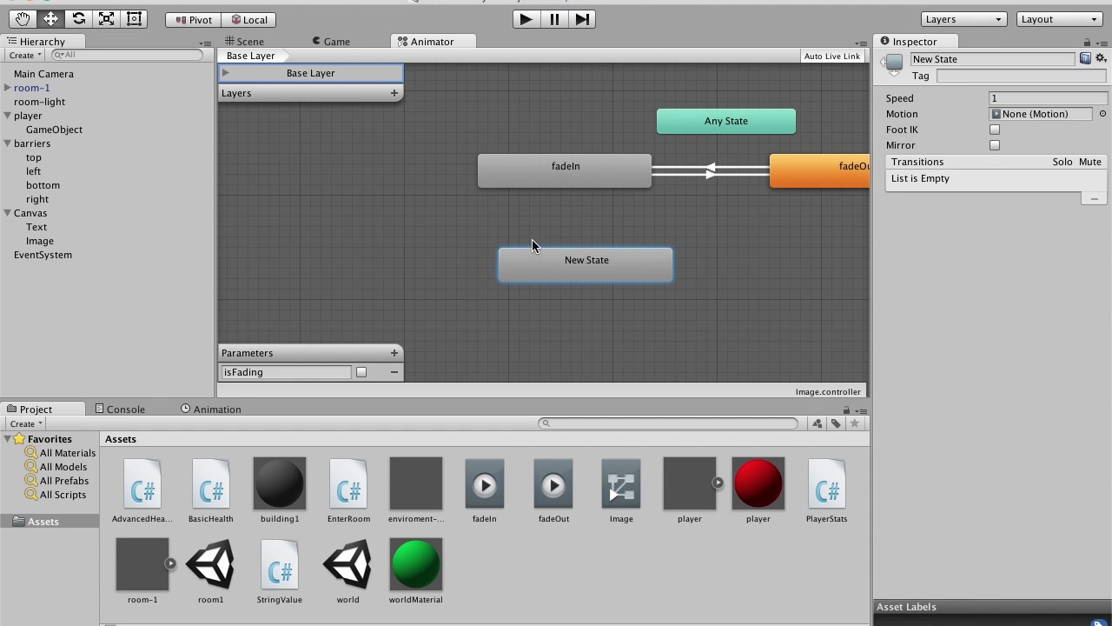
- Add a transition from fadeIn to New State and another from New State back to fadeIn
right_click(544, 185)
left_click(606, 186)
left_click(589, 259)
left_click(584, 260)
right_click(586, 261)
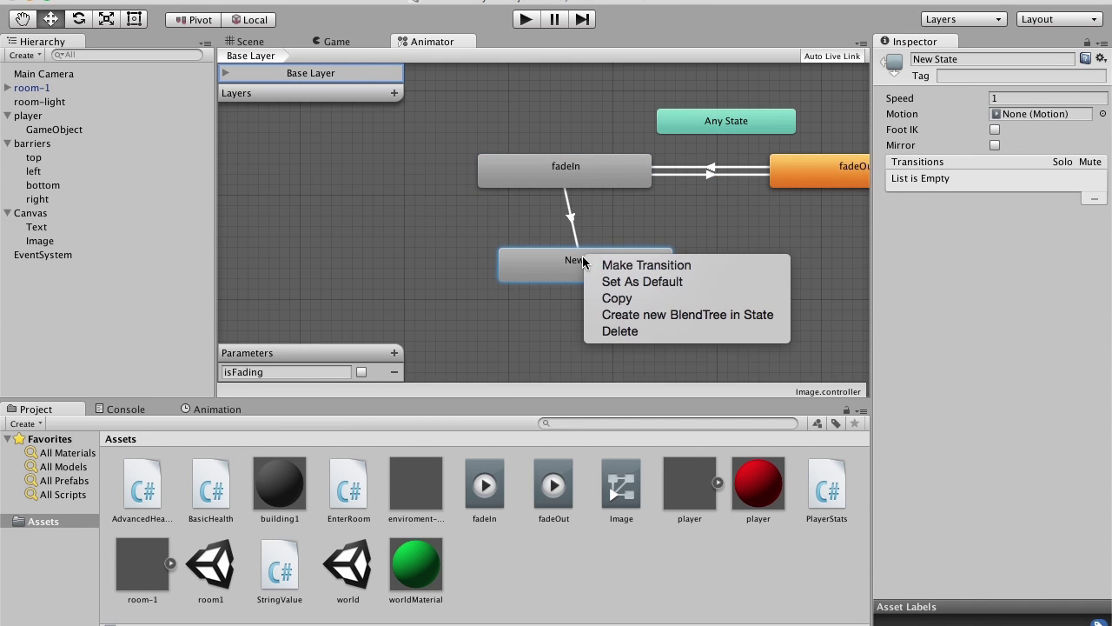
left_click(597, 266)
left_click(586, 184)
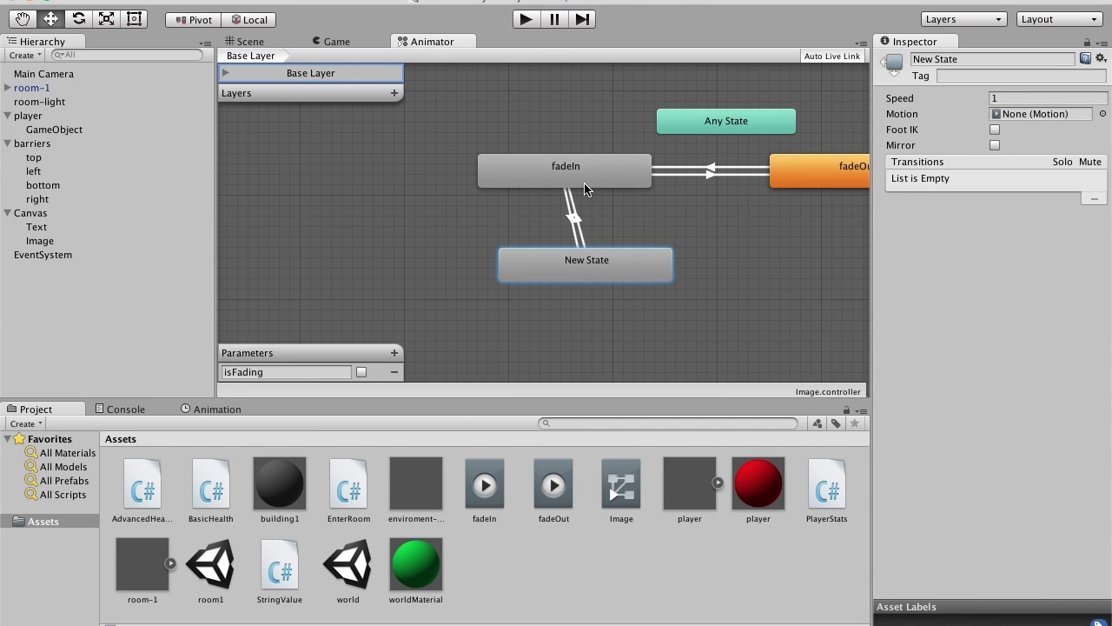
- Review the transitions between fadeIn and New State, move New State toward fadeOut, and delete the fadeIn to New State transition
left_click(583, 228)
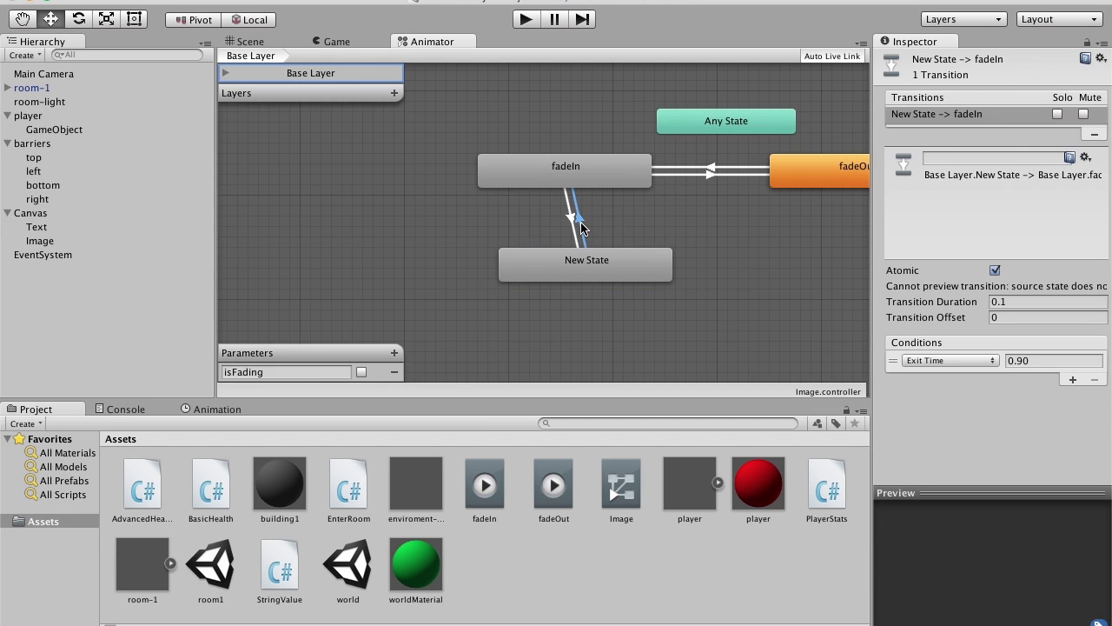
left_click(570, 219)
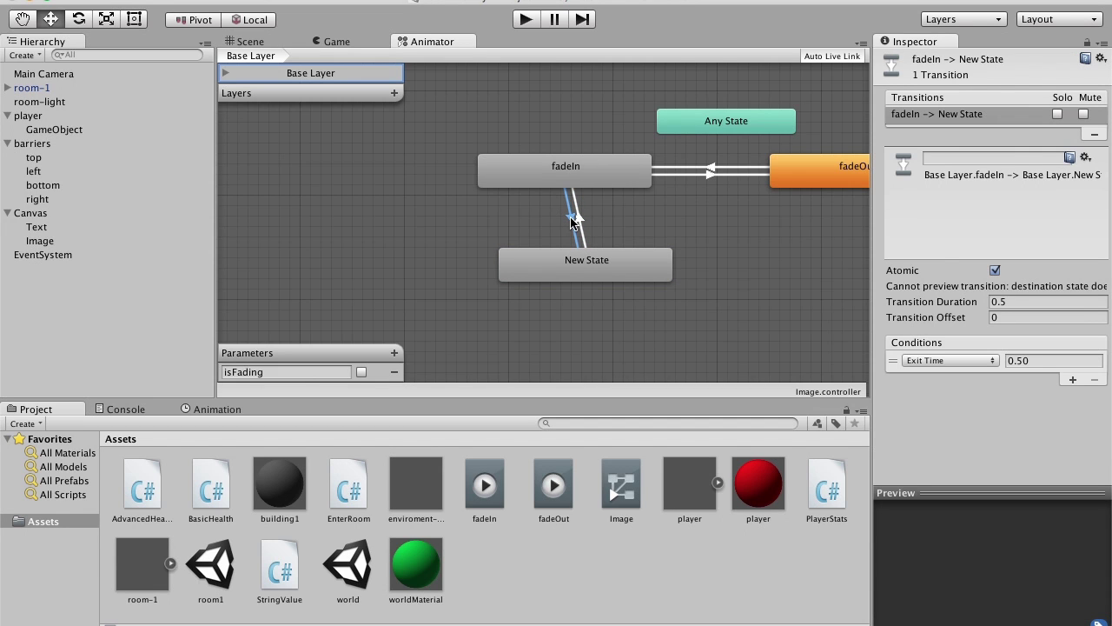
left_click_drag(589, 264, 724, 274)
left_click(652, 243)
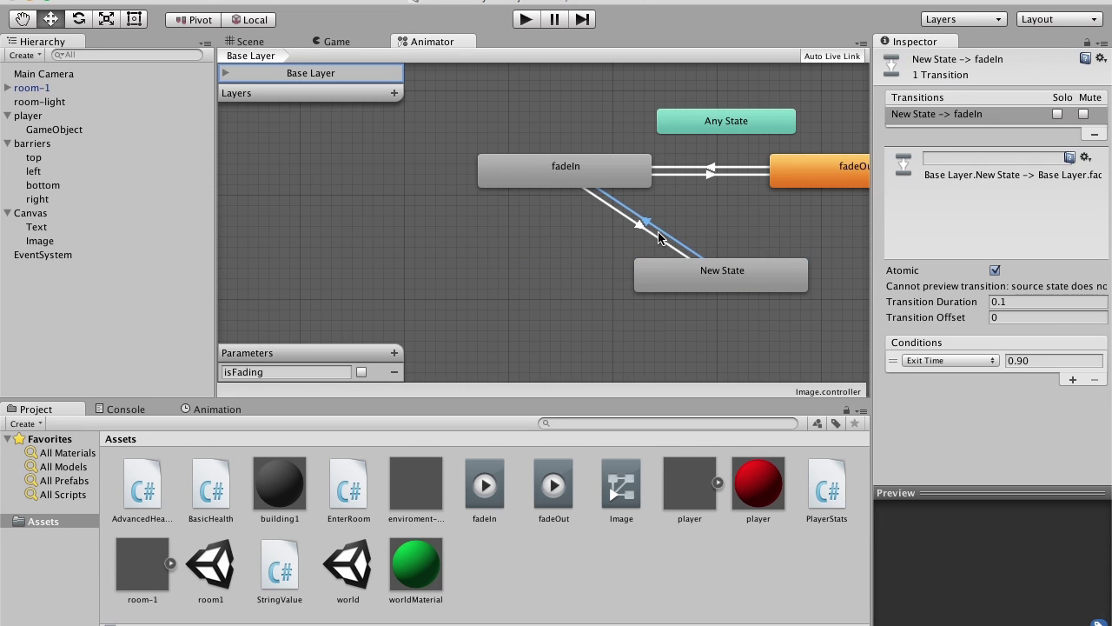
left_click(597, 172)
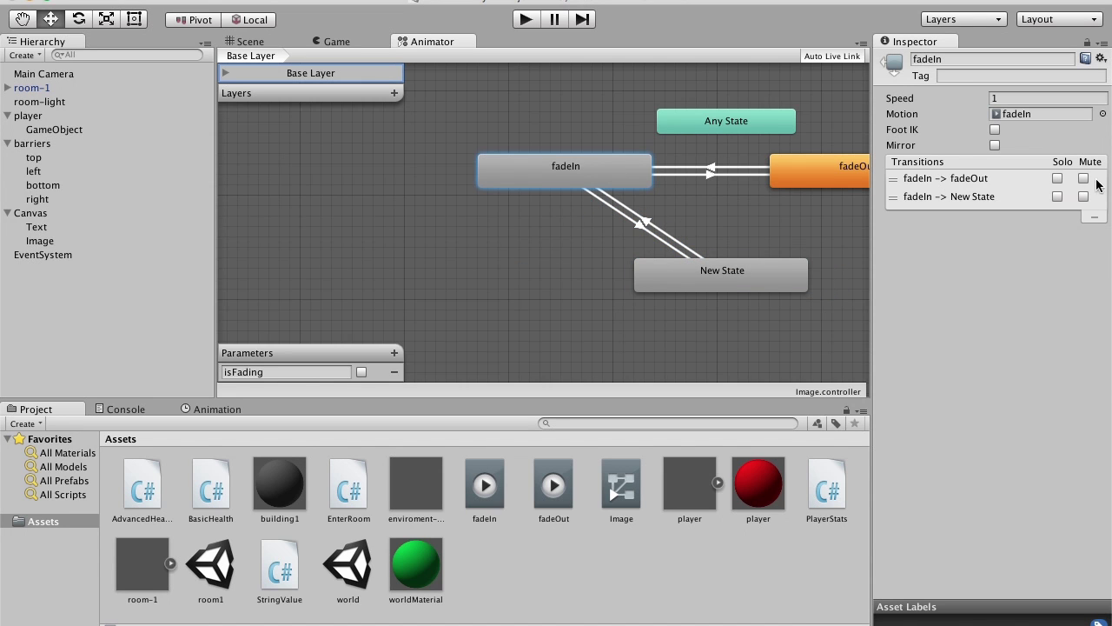
left_click(896, 196)
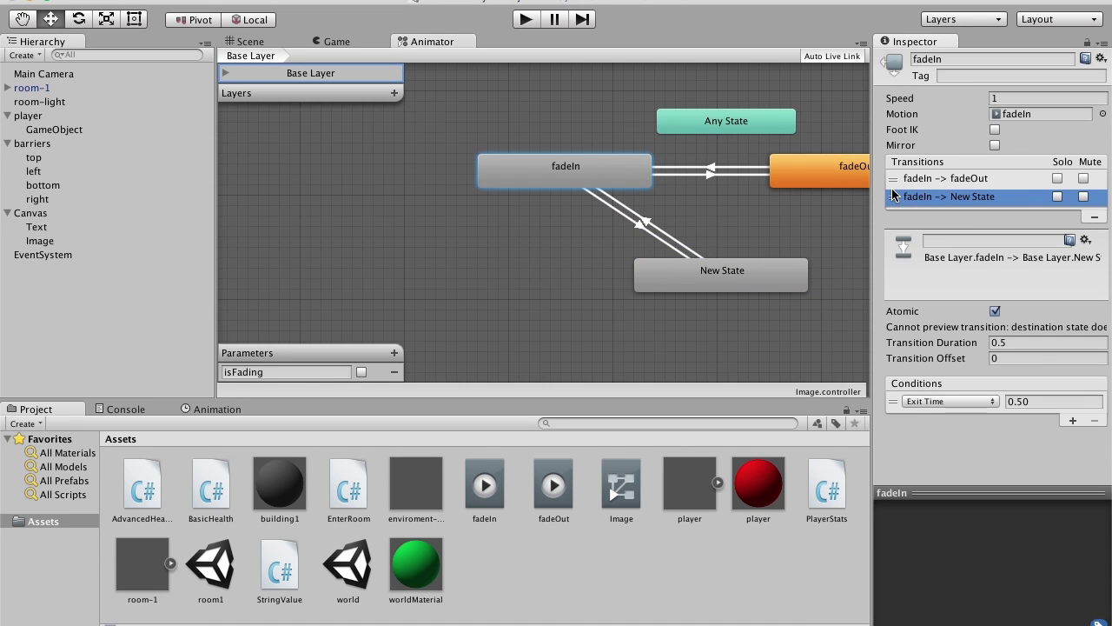
left_click(1095, 218)
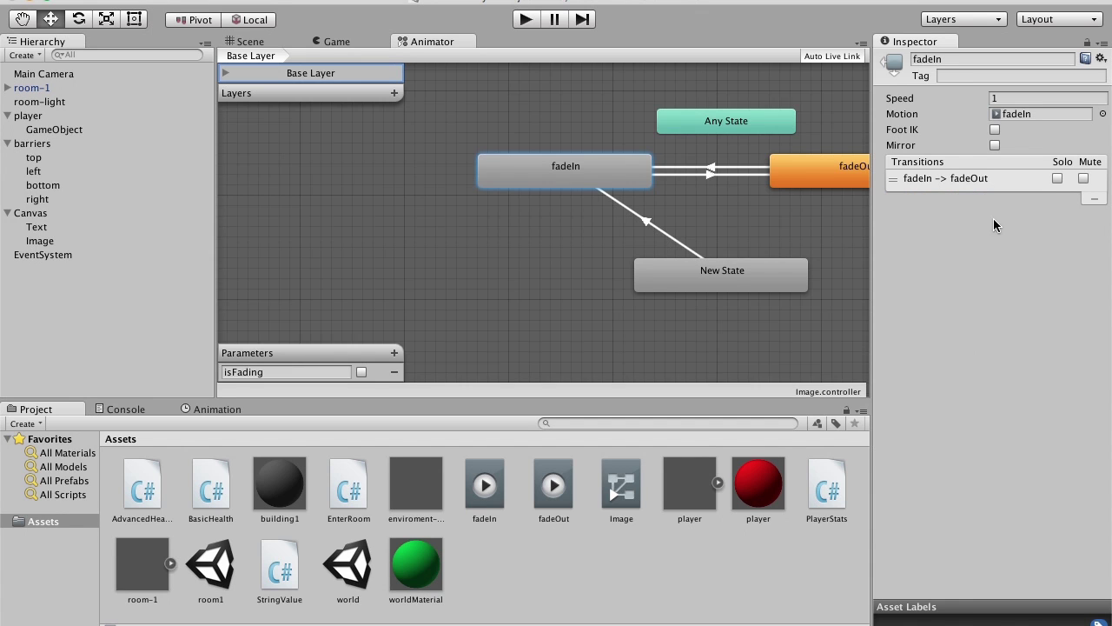
- Add a transition from fadeOut to New State in the Image controller
scroll(735, 285, "right", 5)
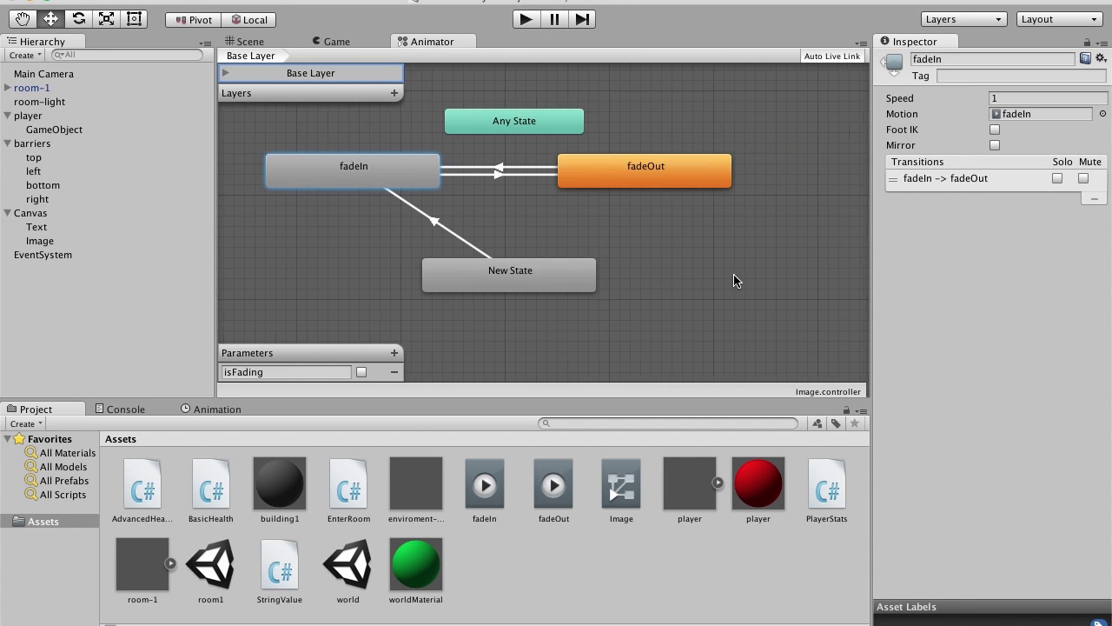
right_click(579, 166)
left_click(599, 173)
left_click(516, 279)
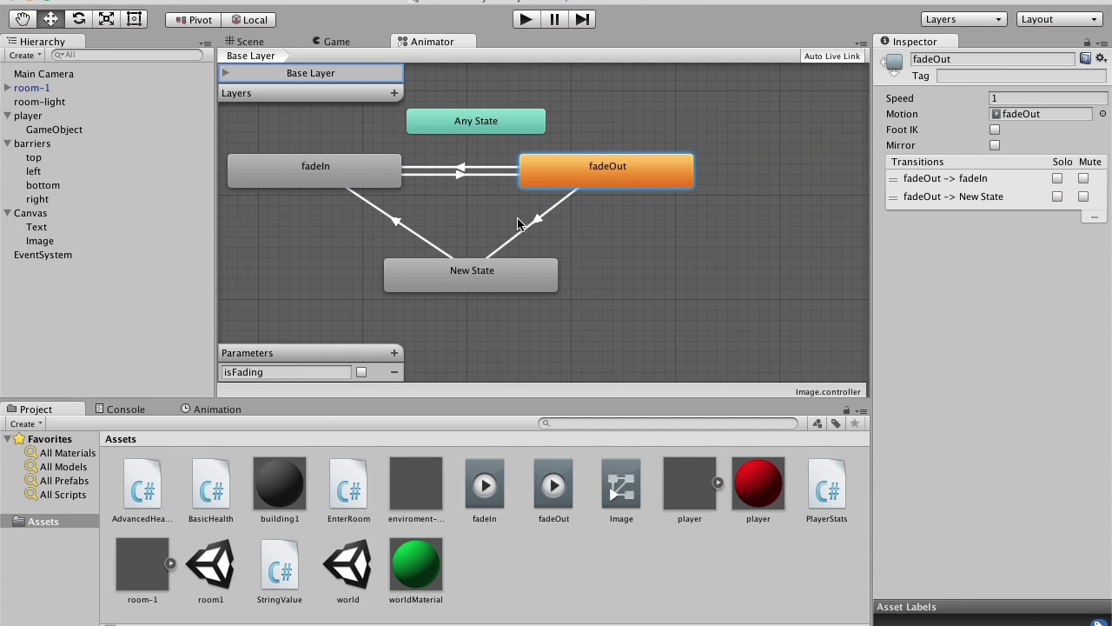
- Set the fadeOut to New State condition to isFading false and the New State to fadeIn condition to isFading true
left_click(528, 227)
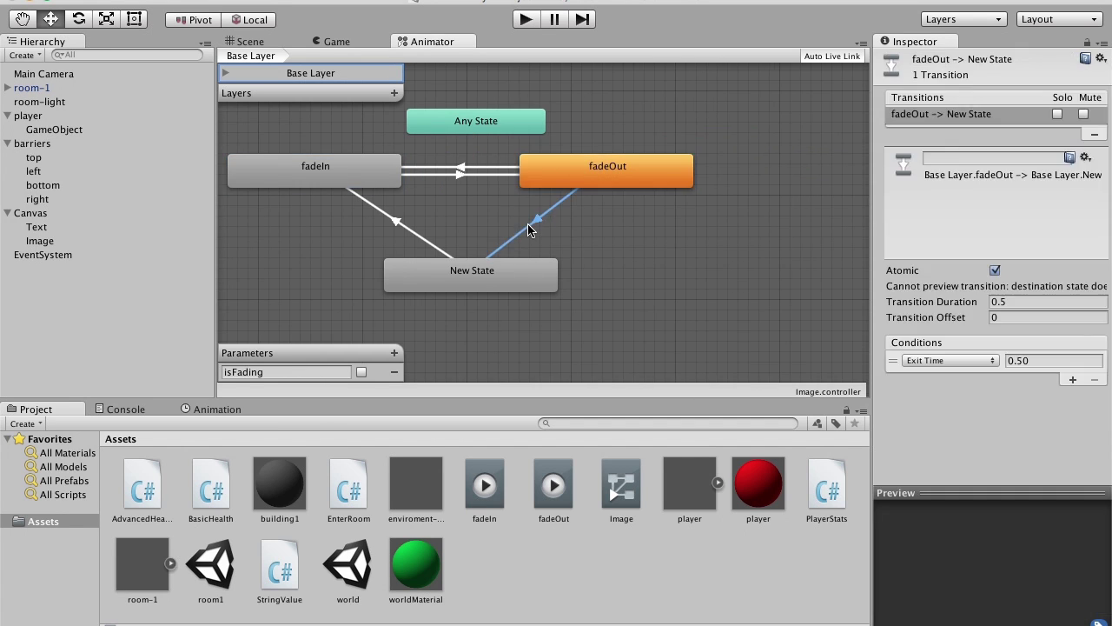
left_click(950, 363)
left_click(956, 344)
left_click(1046, 362)
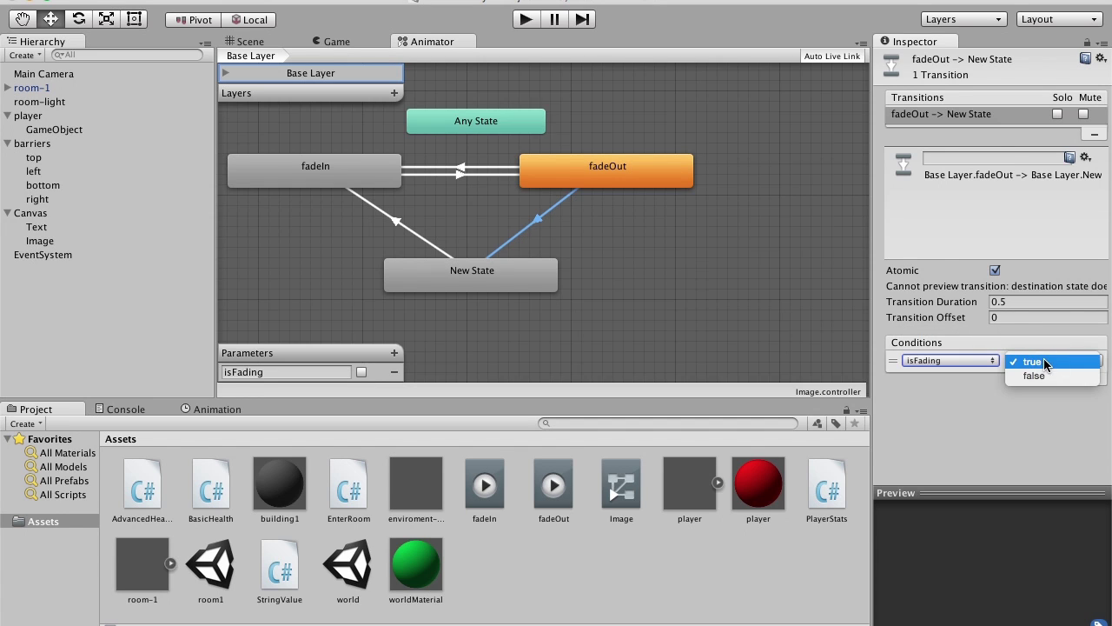
left_click(1036, 376)
left_click(394, 214)
left_click(928, 358)
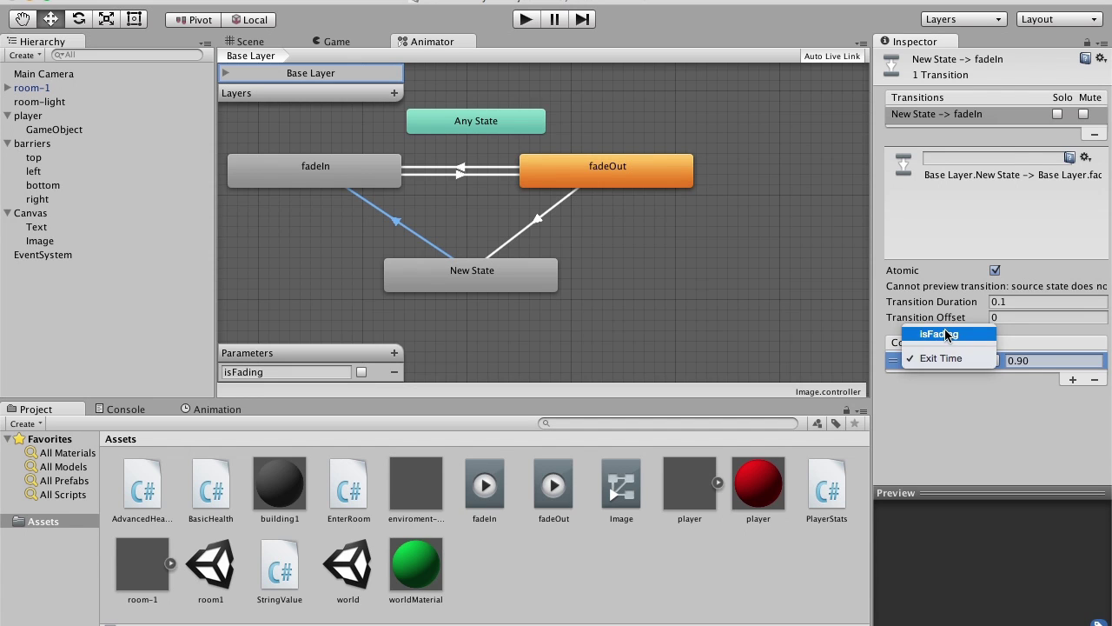
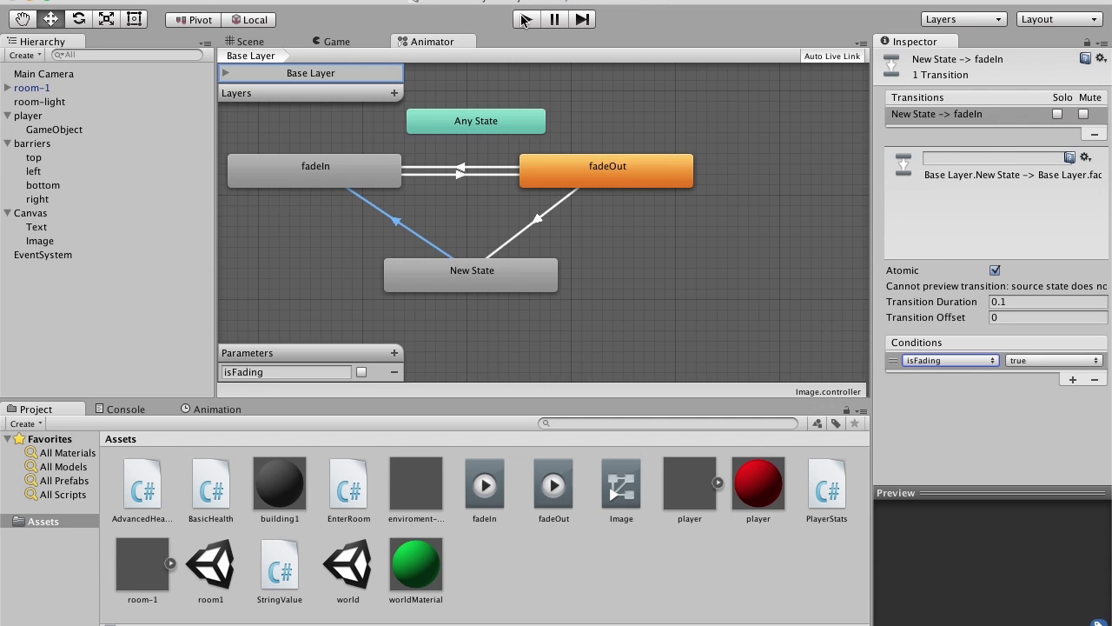
- Play-test the scene before and after setting the Image object's color to black (R 0, G 0, B 0, A 255)
left_click(524, 20)
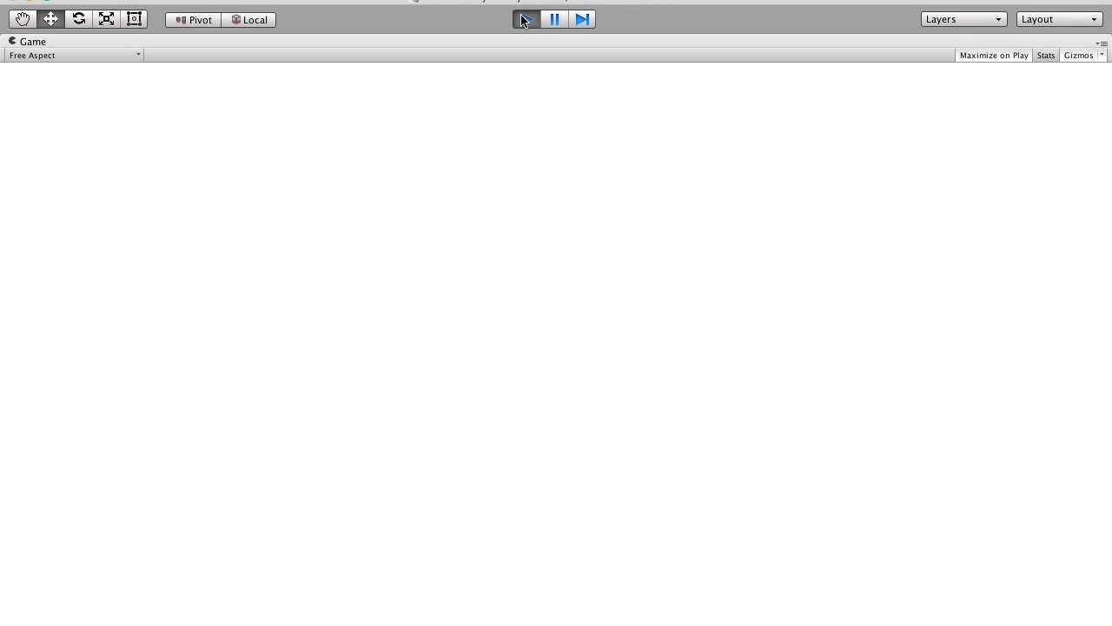
left_click(524, 19)
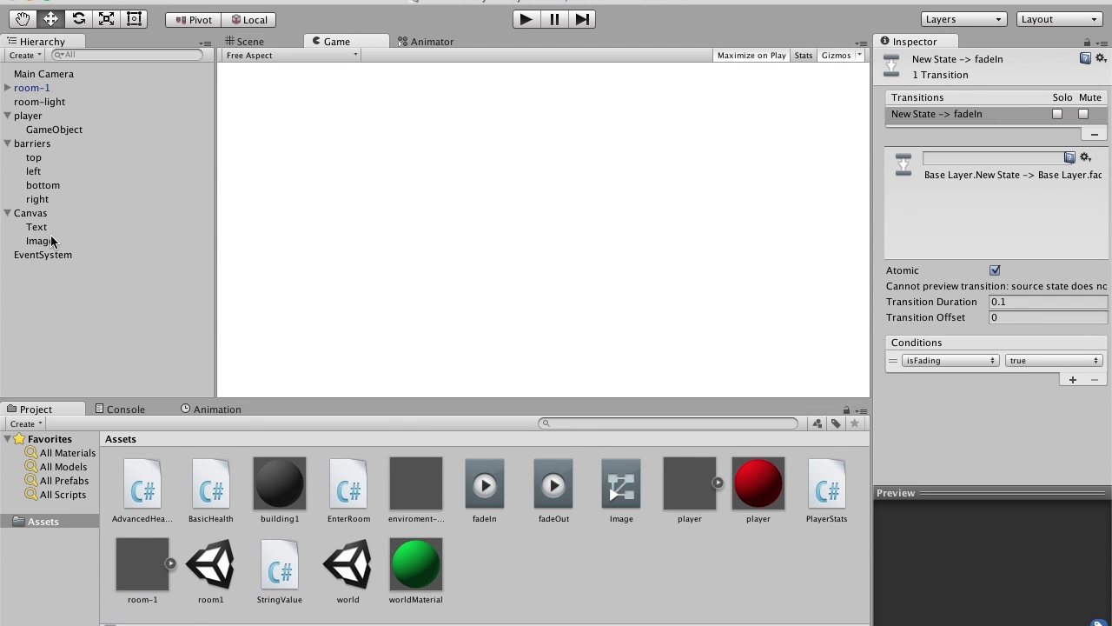
left_click(39, 241)
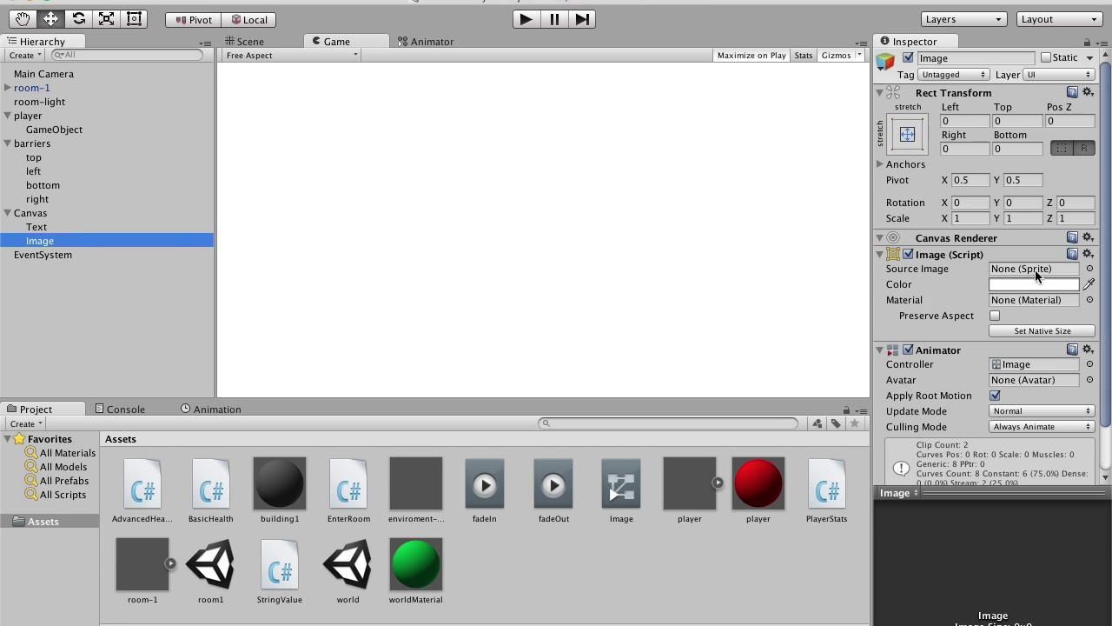
left_click(1062, 285)
left_click(76, 135)
left_click_drag(76, 135, 3, 261)
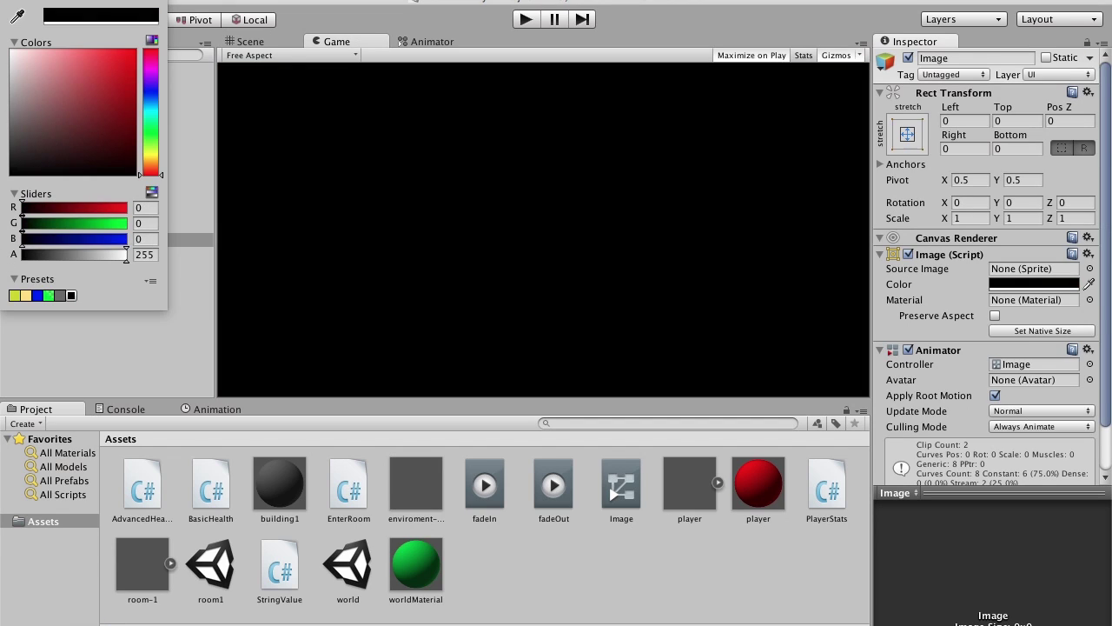
key("F4")
key("Escape")
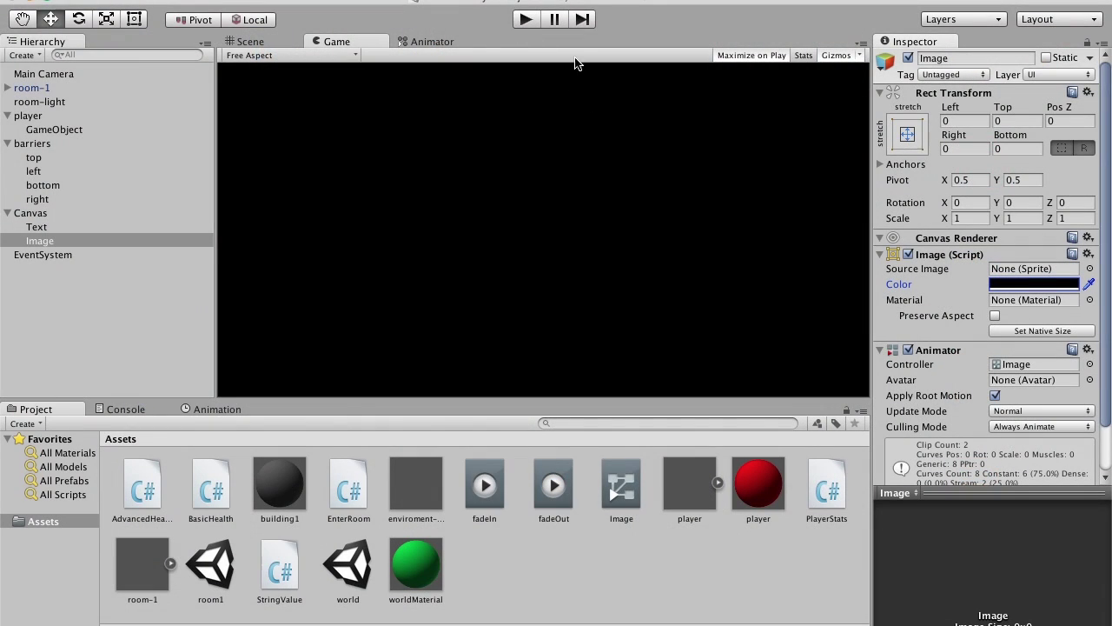
left_click(521, 19)
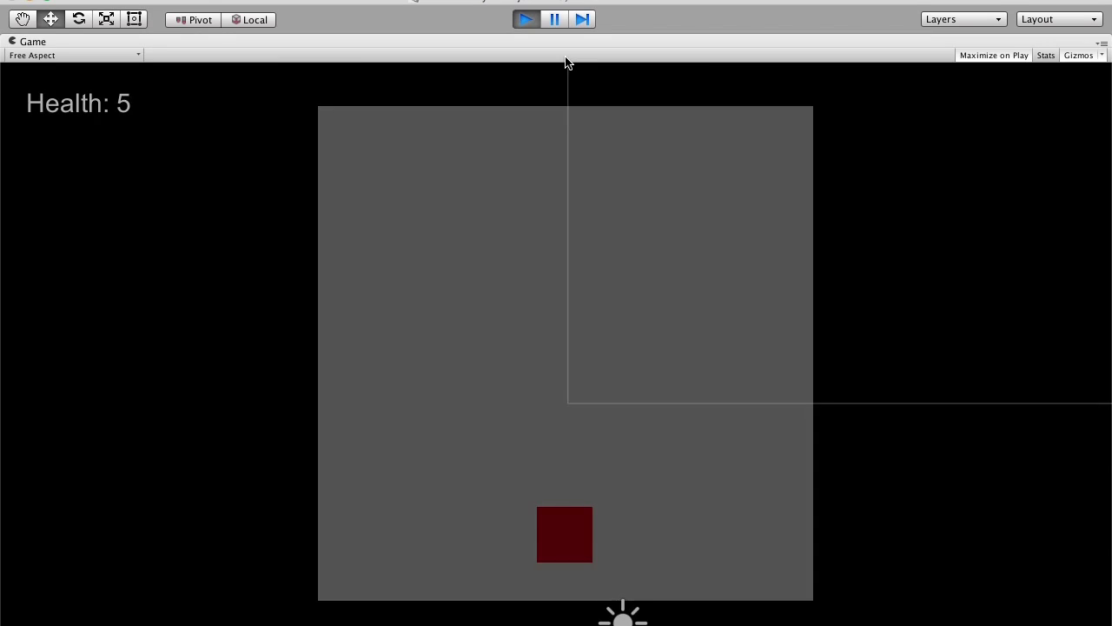
key("super+p")
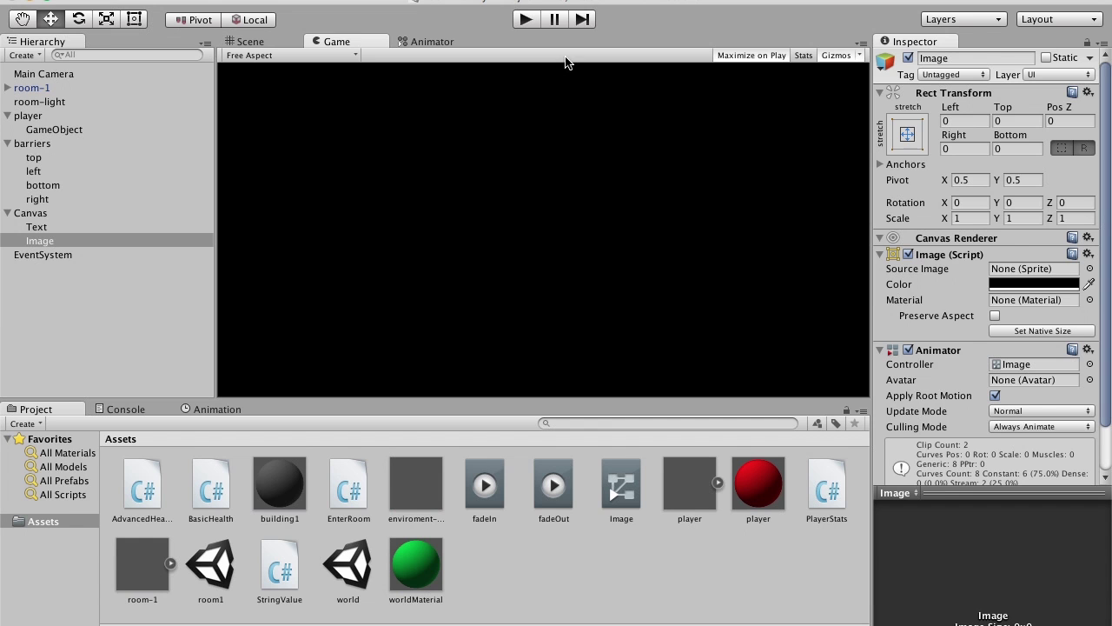
- Set the condition of the fadeOut to fadeIn transition to isFading true
key("F3")
left_click(966, 256)
left_click(434, 42)
left_click(410, 139)
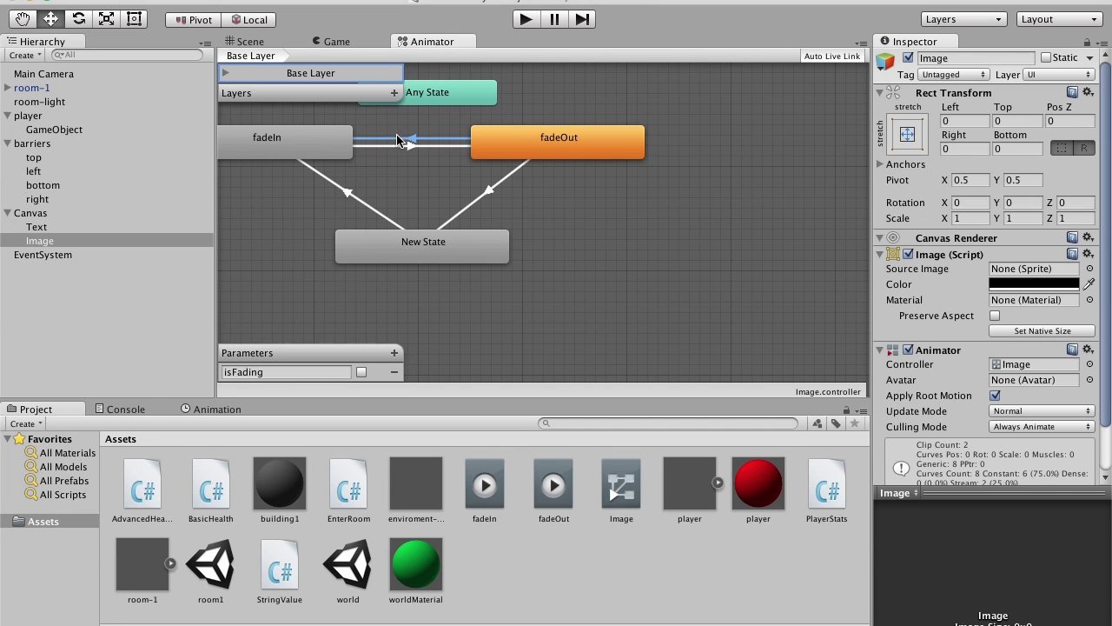
left_click(973, 404)
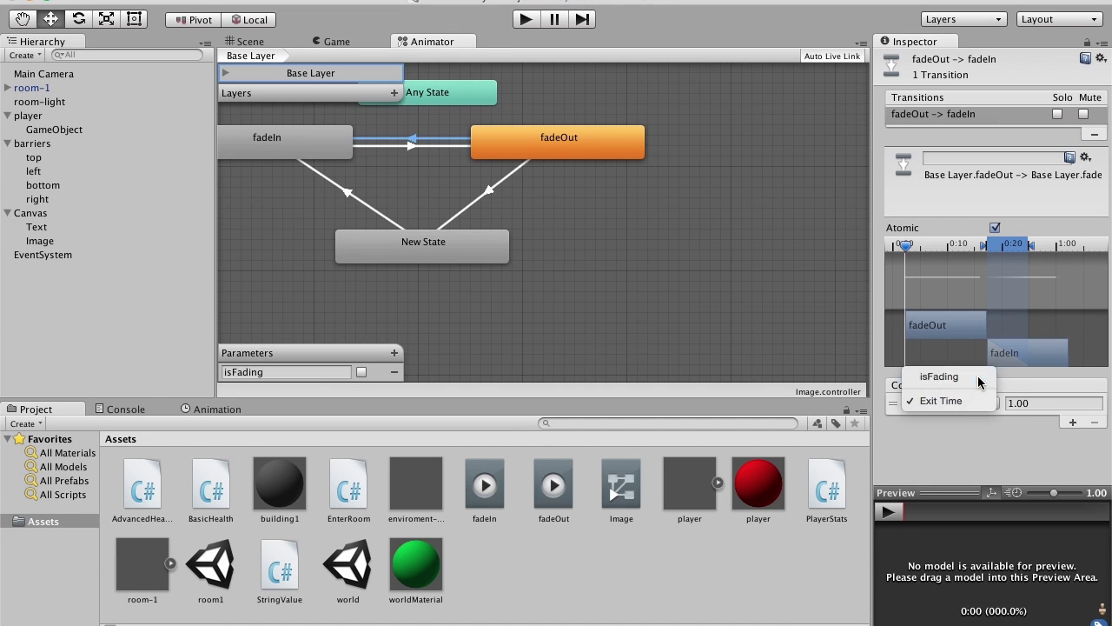
left_click(977, 377)
left_click(1048, 403)
left_click(1053, 403)
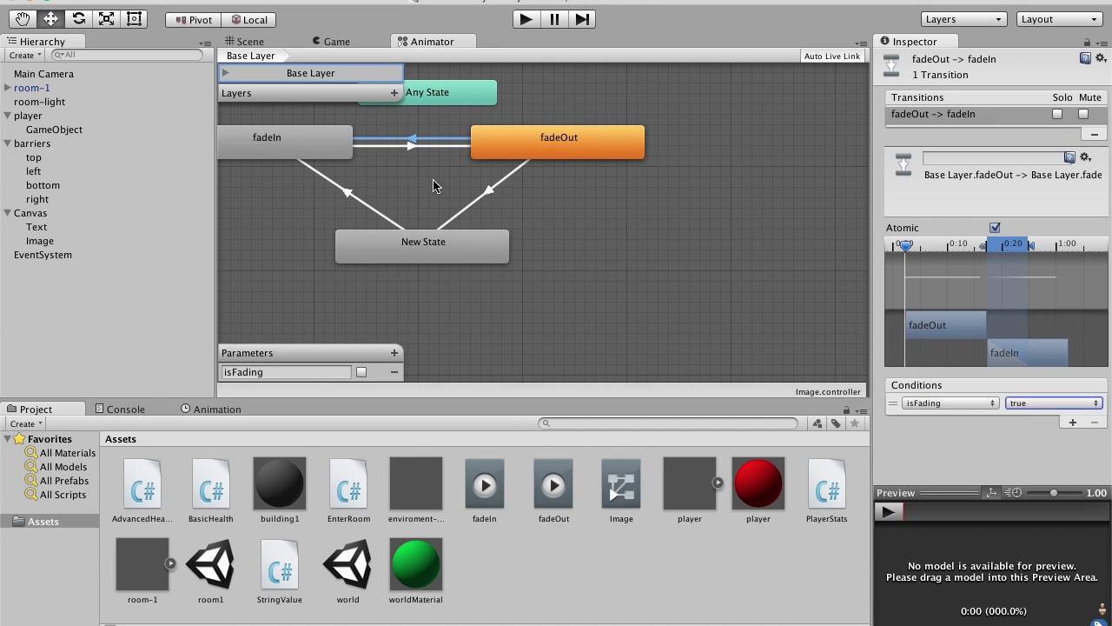
- Set the condition of the fadeIn to fadeOut transition to Exit Time 1.00
left_click(425, 145)
left_click(956, 403)
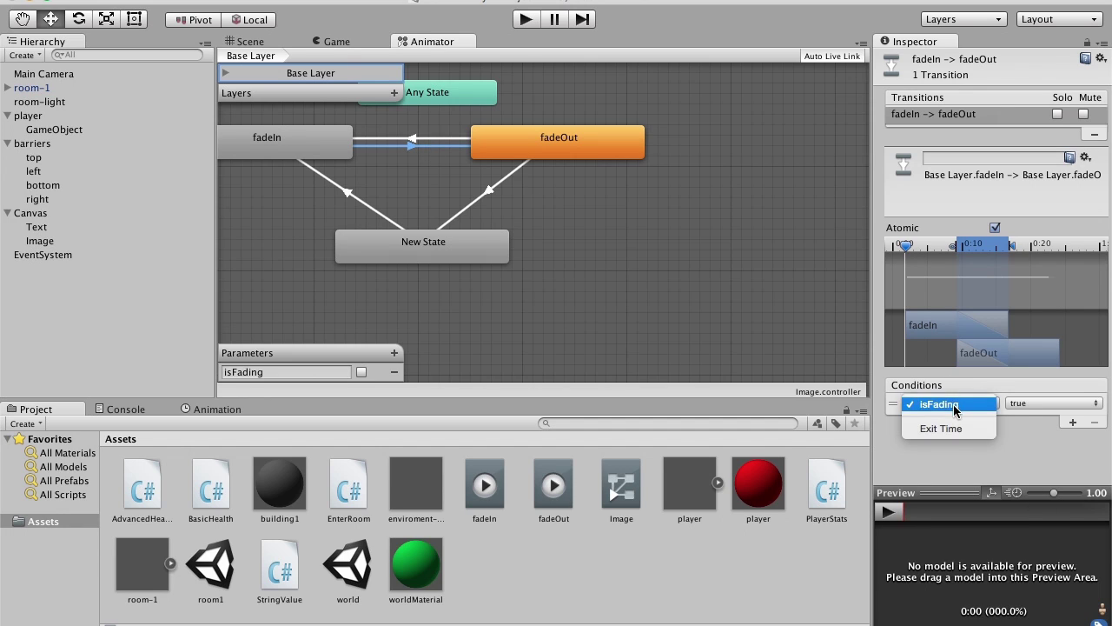
left_click(952, 428)
left_click(1032, 403)
key("Return")
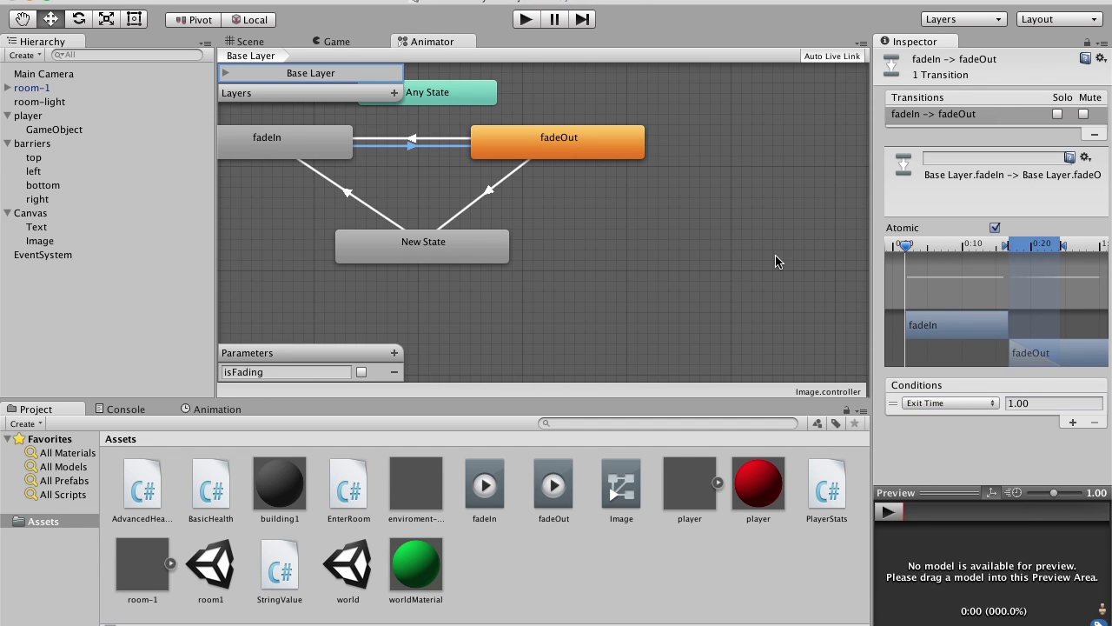
- Play-test the scene twice to check the fade from black
left_click(527, 20)
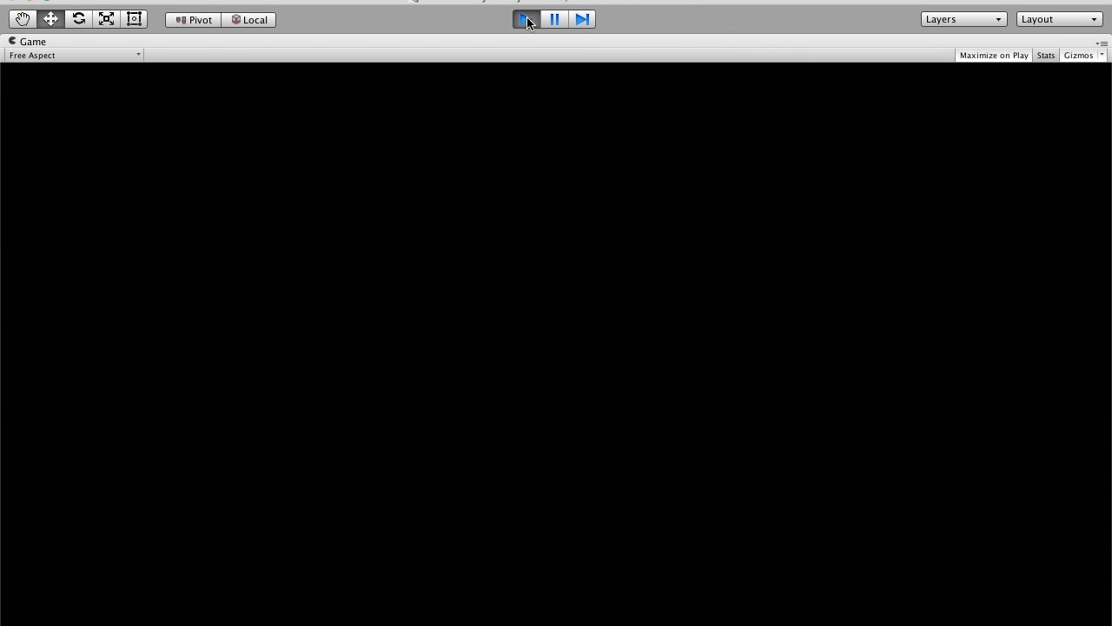
left_click(526, 20)
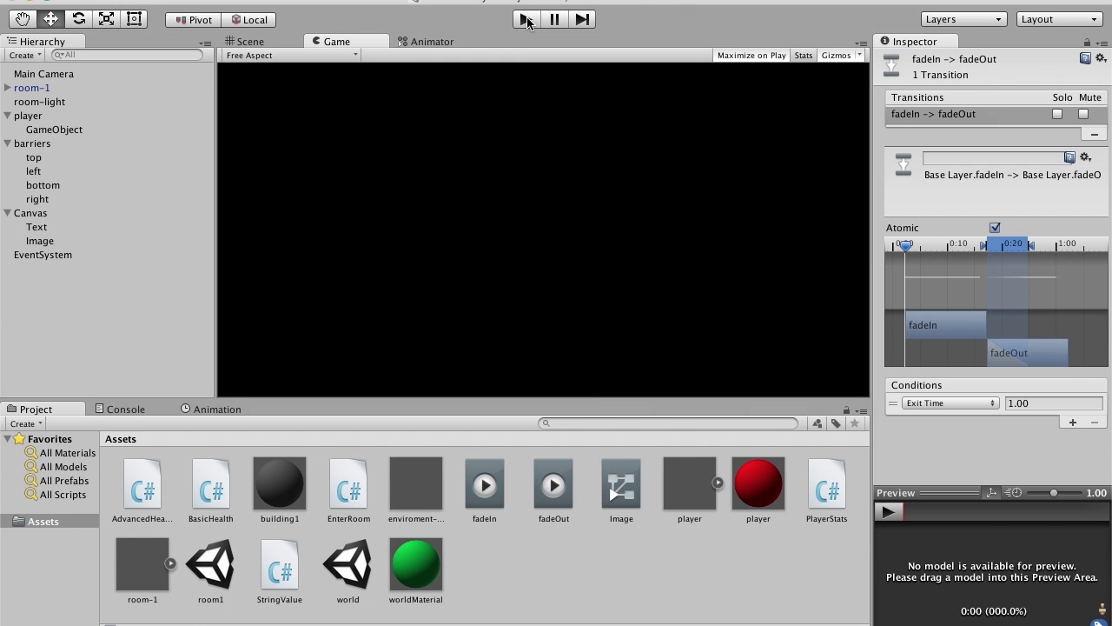
left_click(527, 20)
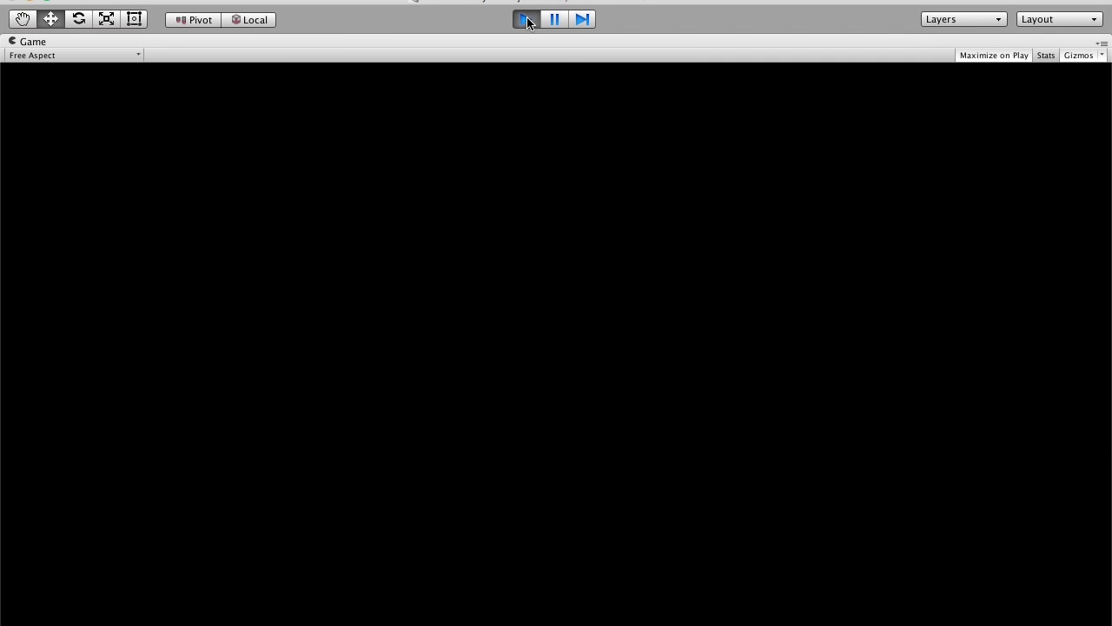
left_click(527, 20)
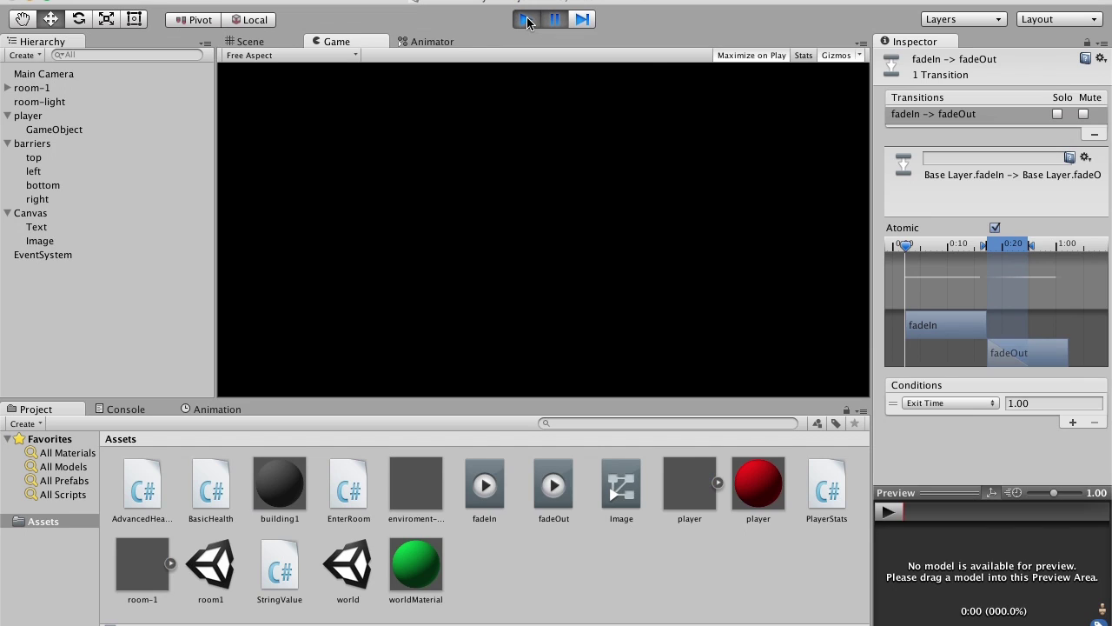
- Run the scene and watch the Image object's active Animator state, then restart the run to watch it again
left_click(452, 42)
left_click(525, 20)
left_click(361, 41)
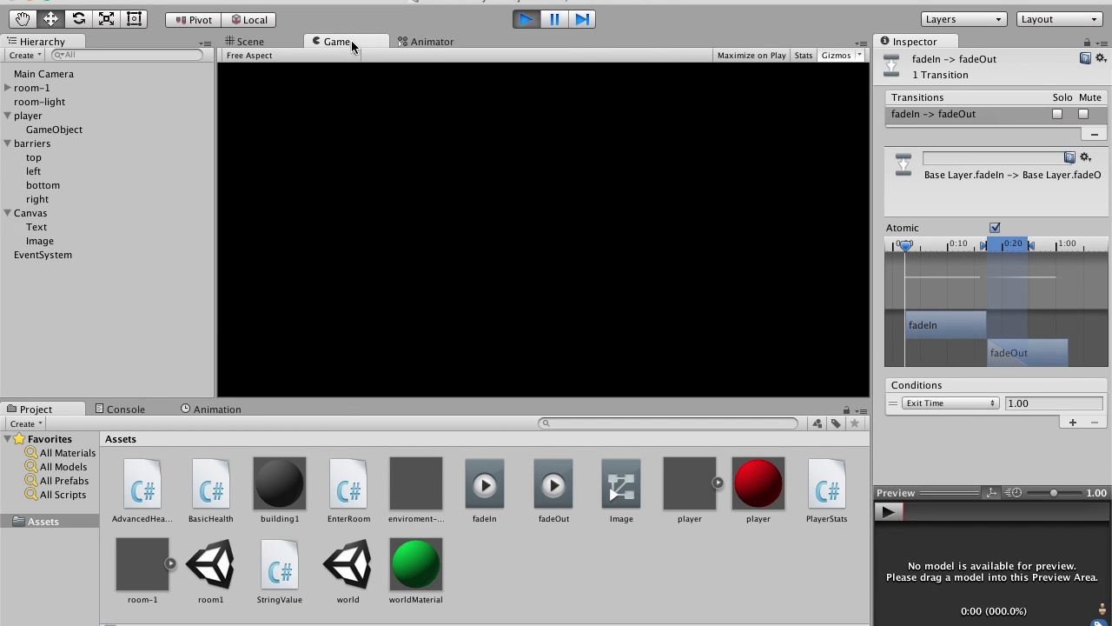
left_click(405, 42)
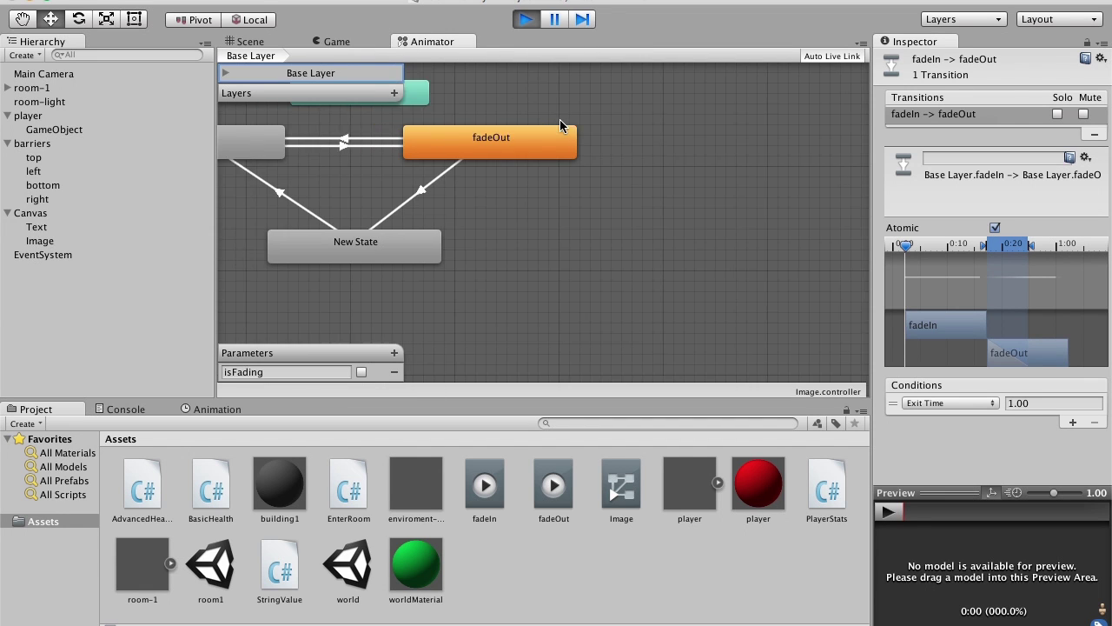
left_click(72, 241)
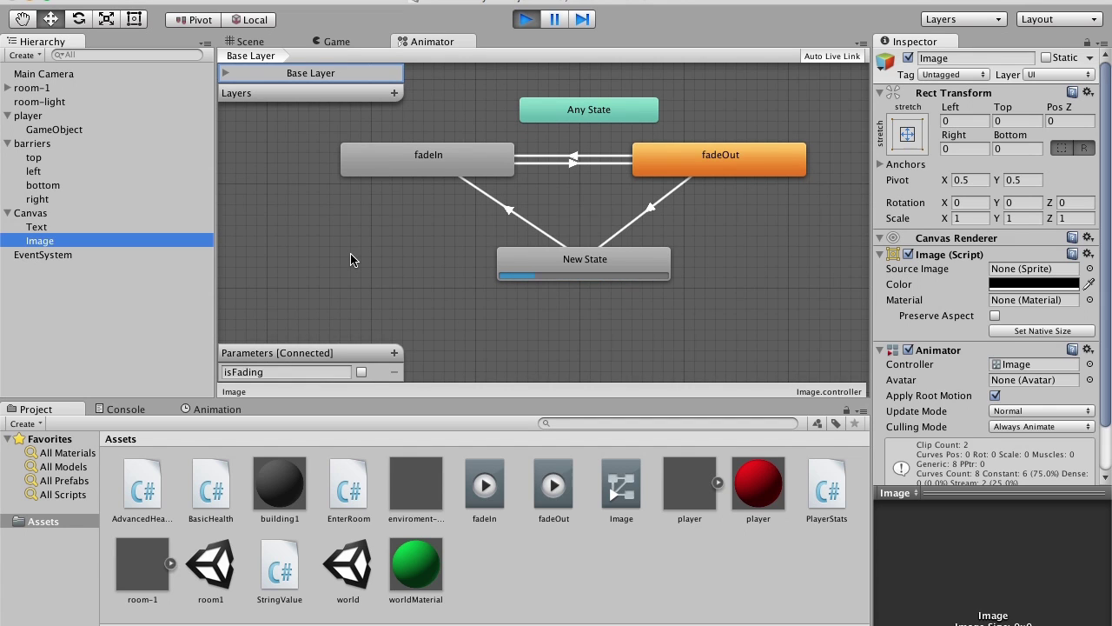
left_click(634, 268)
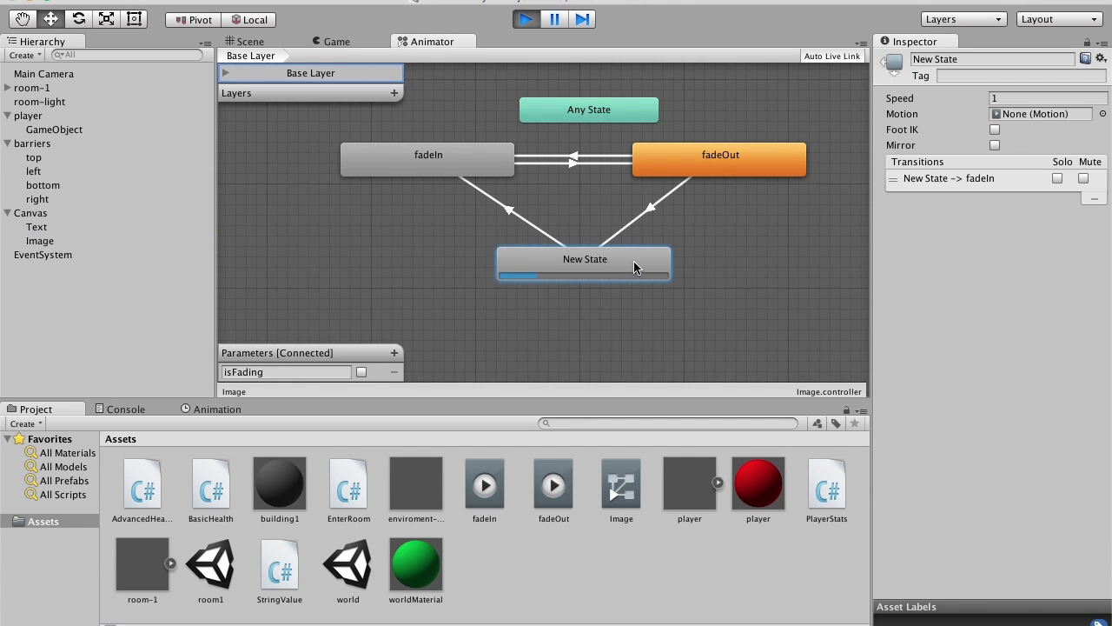
left_click(527, 19)
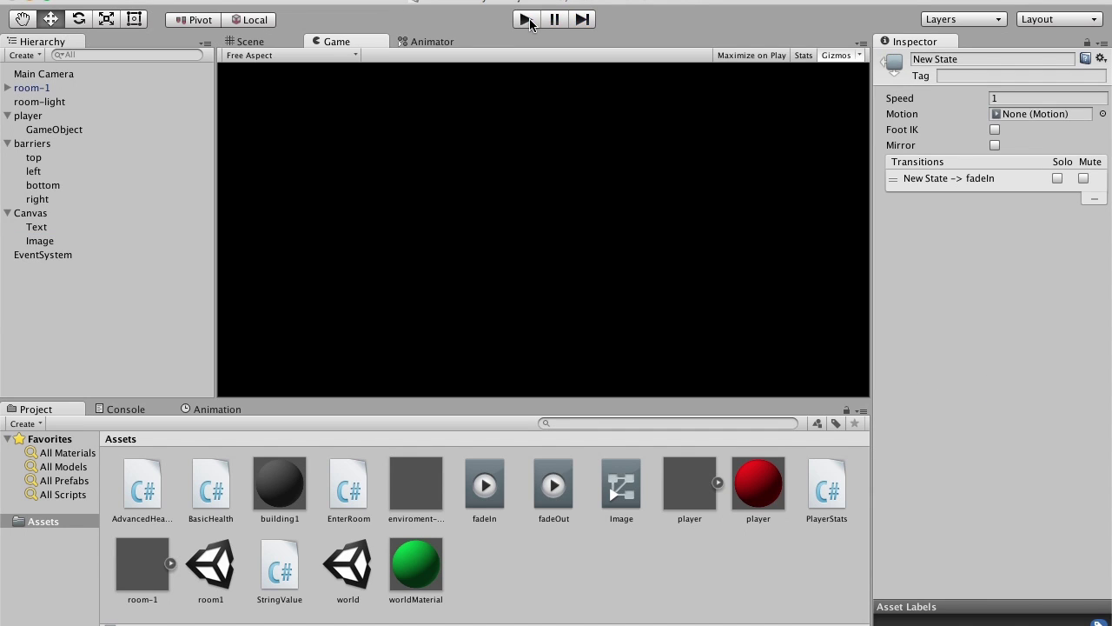
left_click(528, 19)
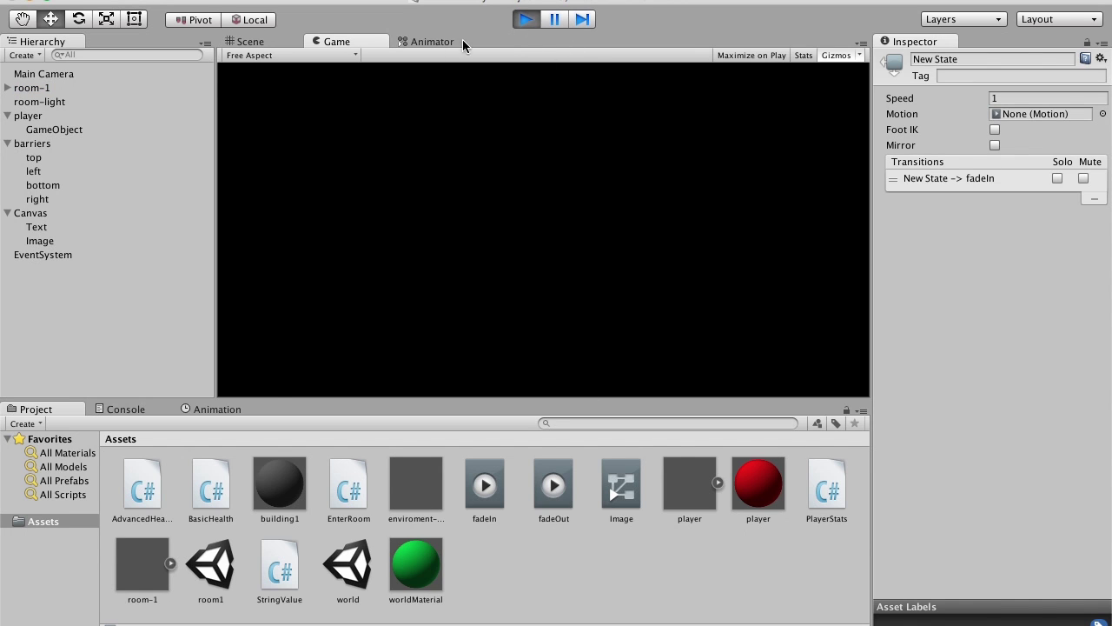
left_click(429, 42)
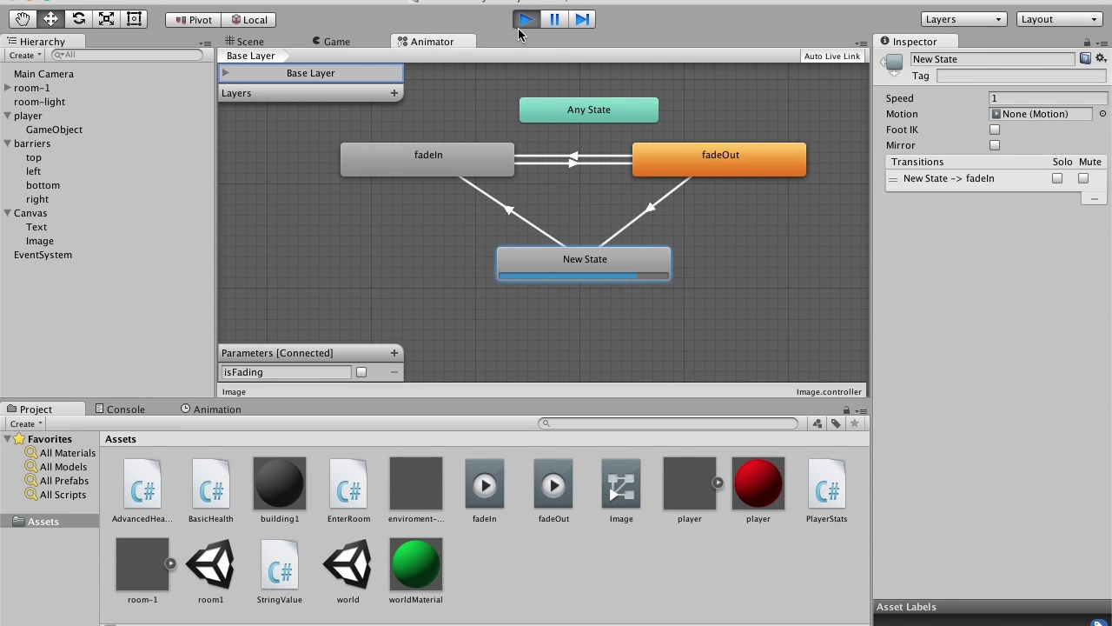
- Review the conditions on the transitions into and out of New State, and end the running play test
left_click(666, 197)
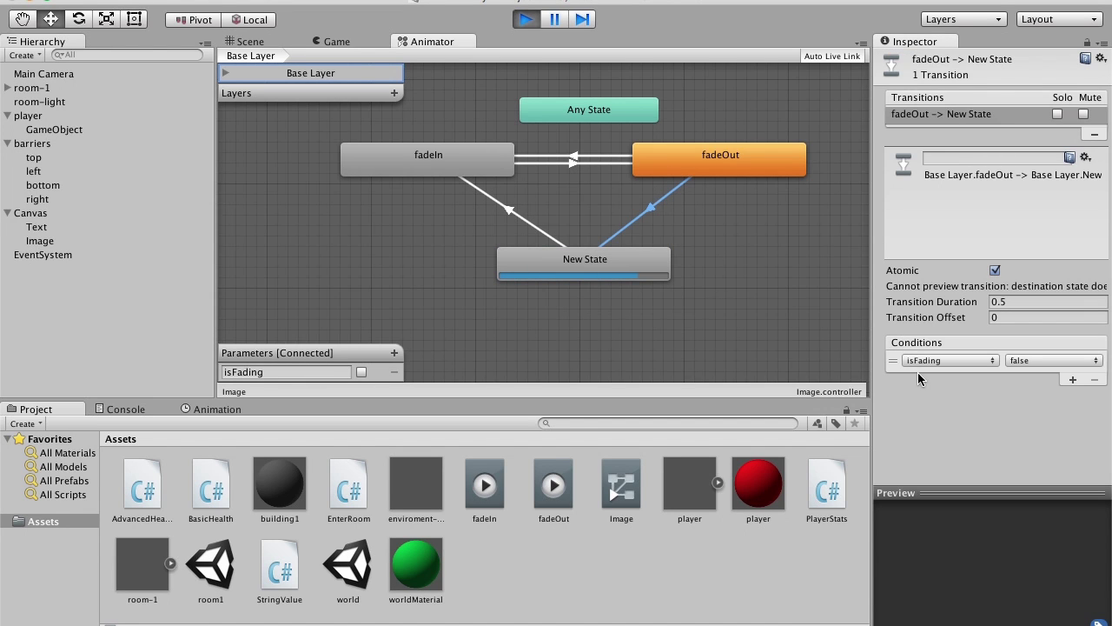
left_click(508, 210)
left_click(639, 224)
left_click(226, 421)
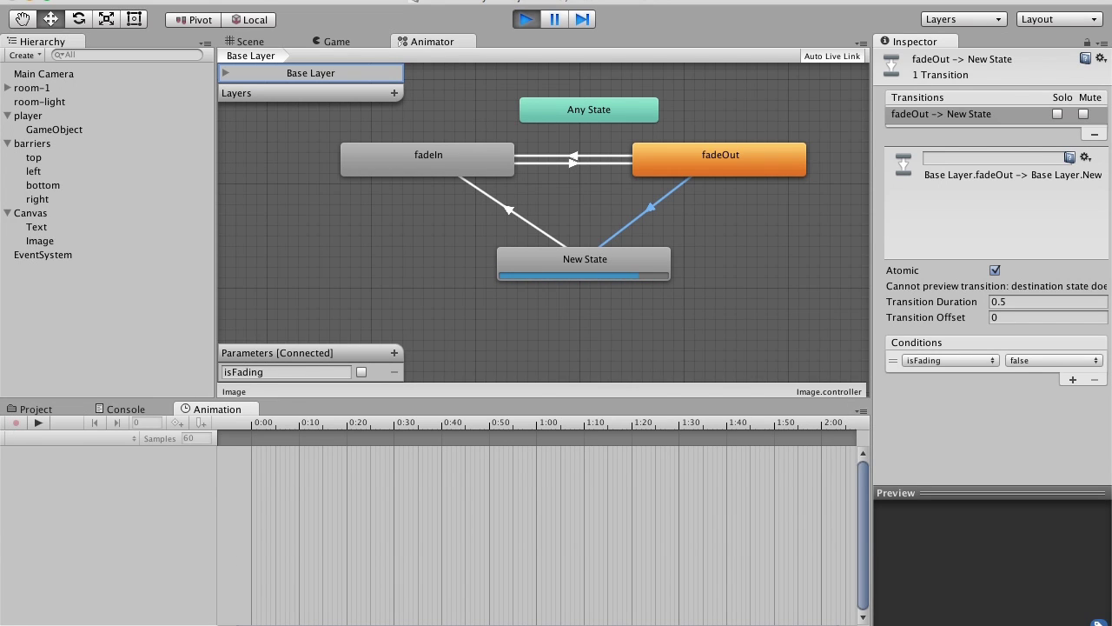
left_click(525, 20)
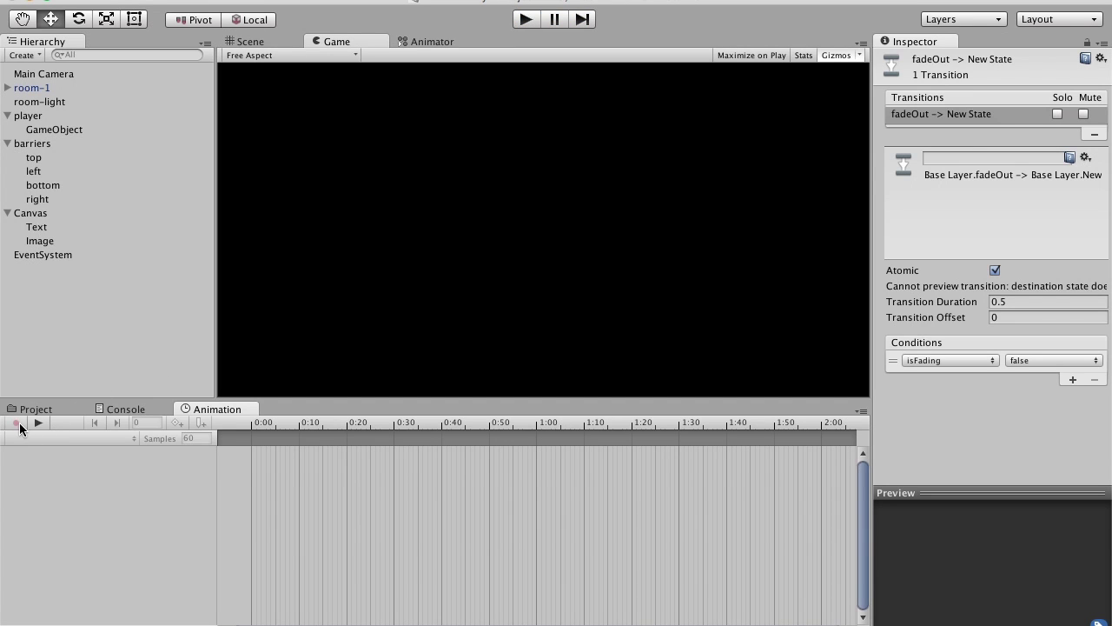
- Create a new animation clip named idle for the Canvas's Image object and save it in Assets
left_click(36, 409)
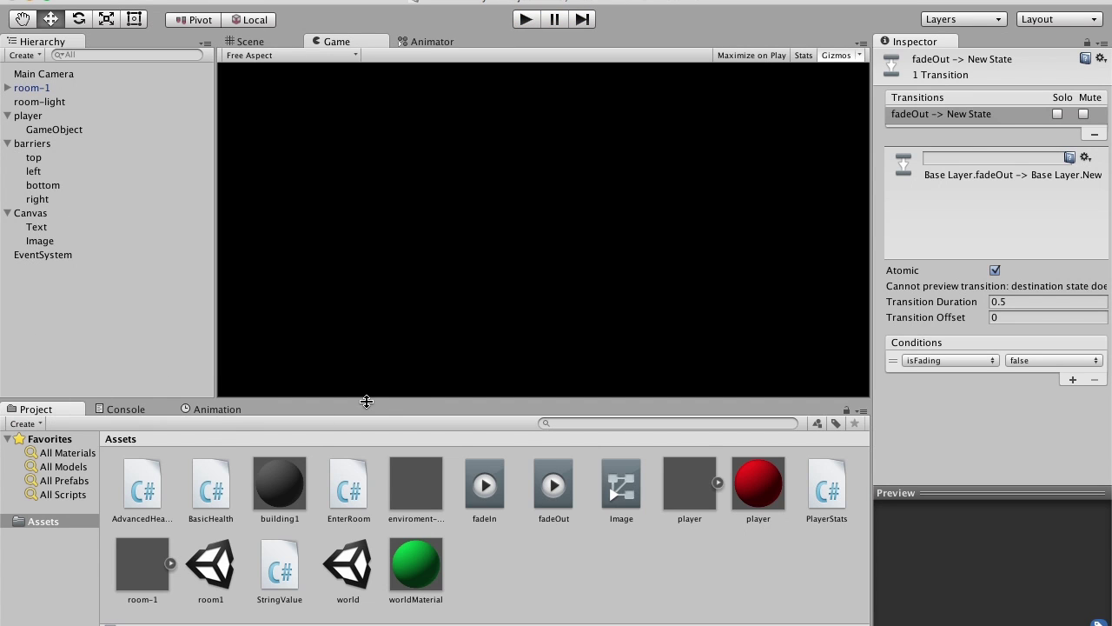
left_click(92, 241)
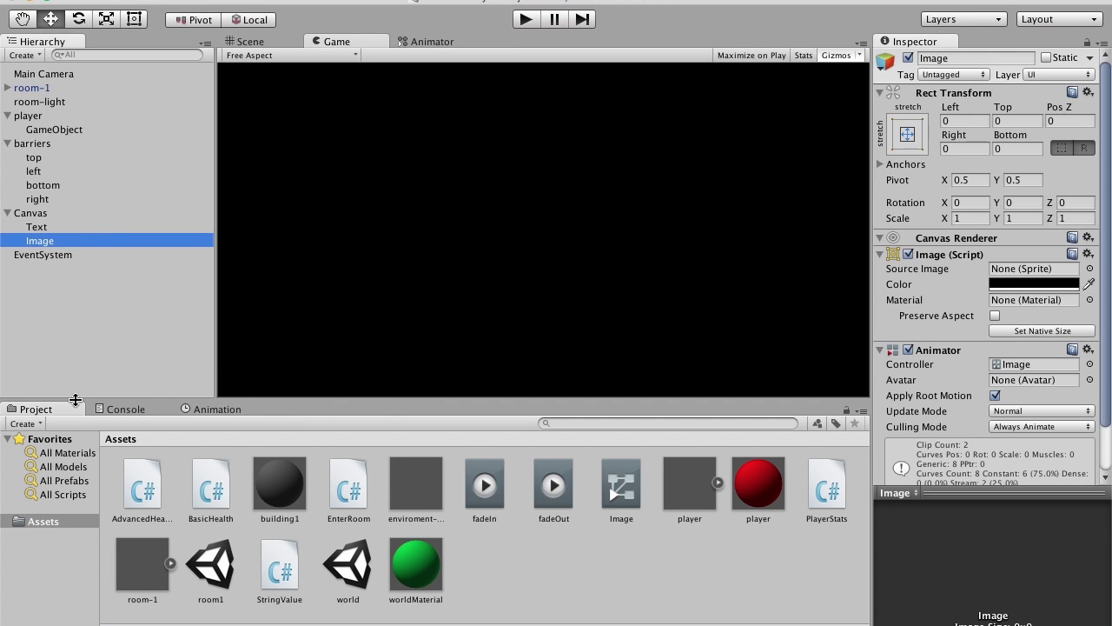
left_click(211, 409)
left_click(16, 423)
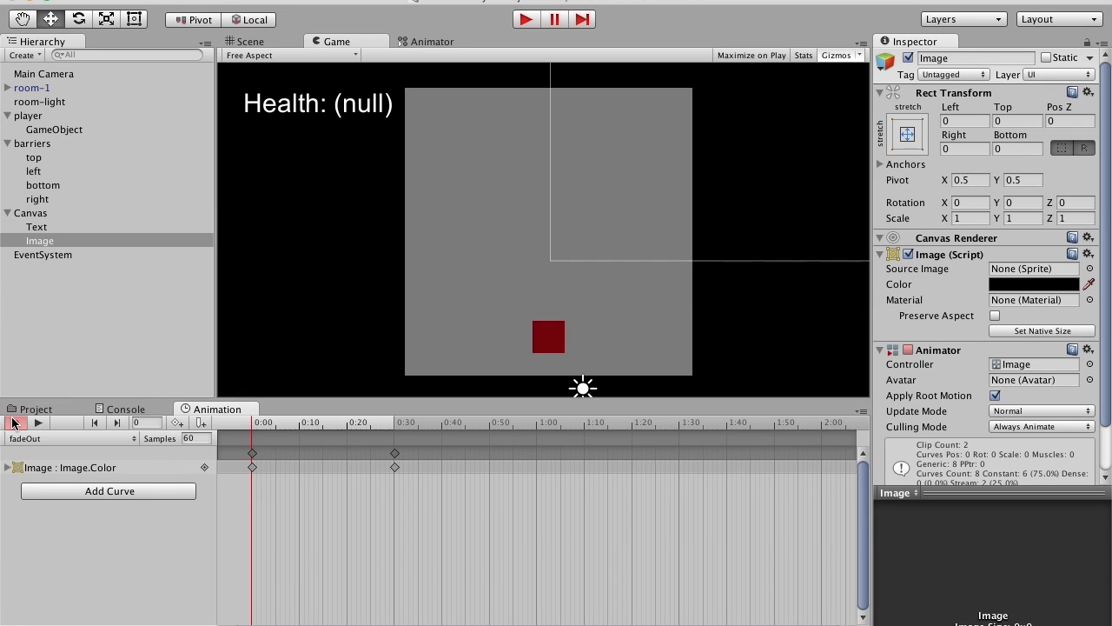
left_click(22, 438)
left_click(84, 461)
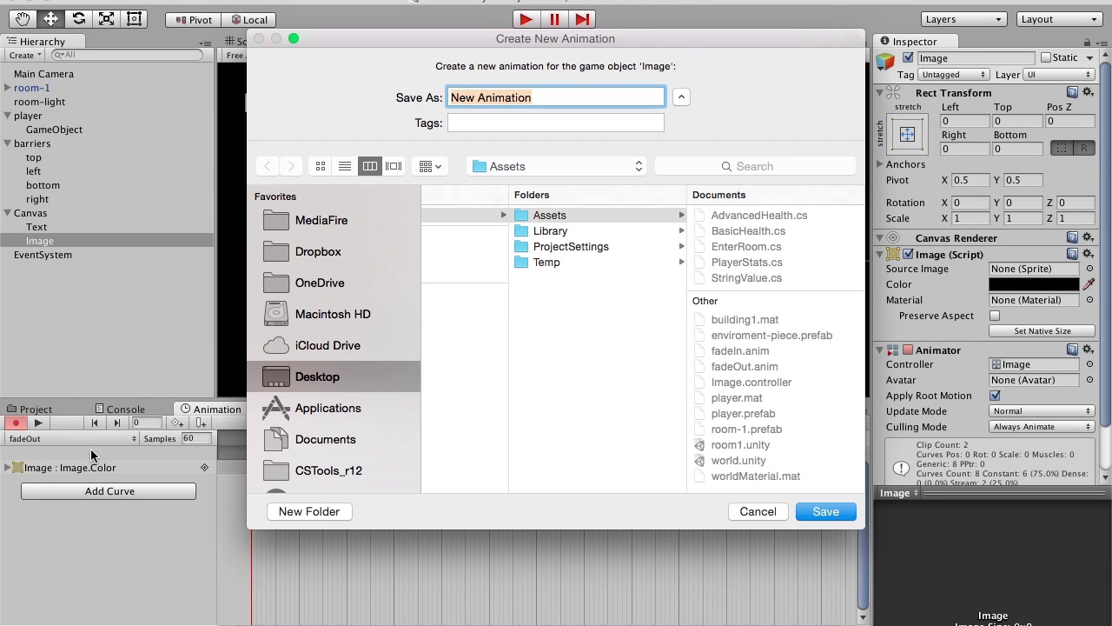
type("idle")
key("Return")
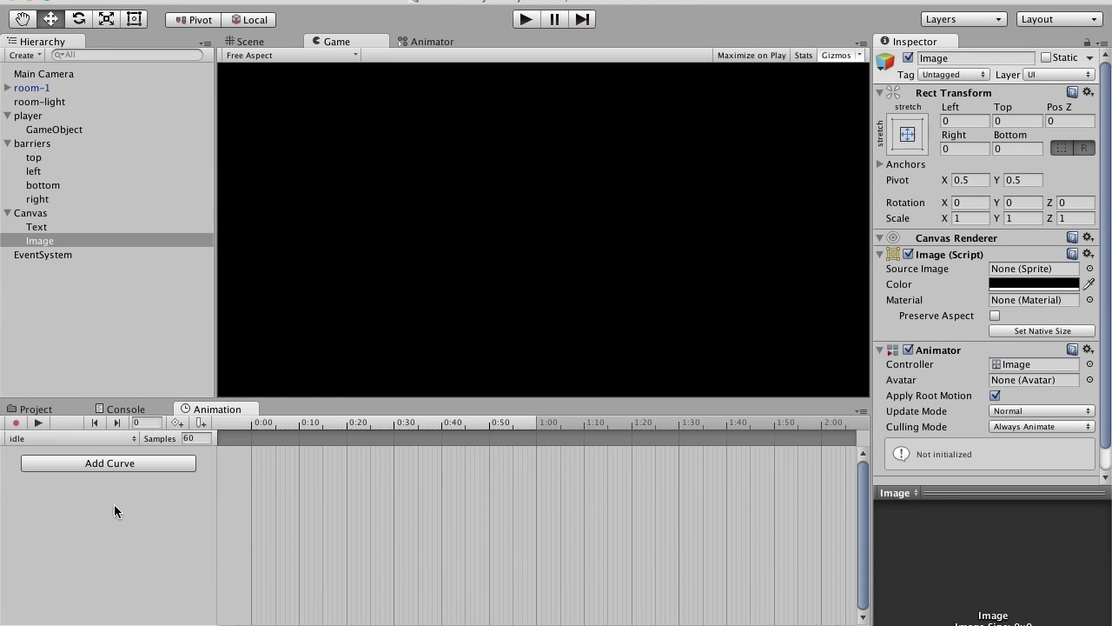
- Add an Image Color curve to the idle clip and set the colour's alpha to 0 at frame 0
left_click(119, 463)
left_click(206, 453)
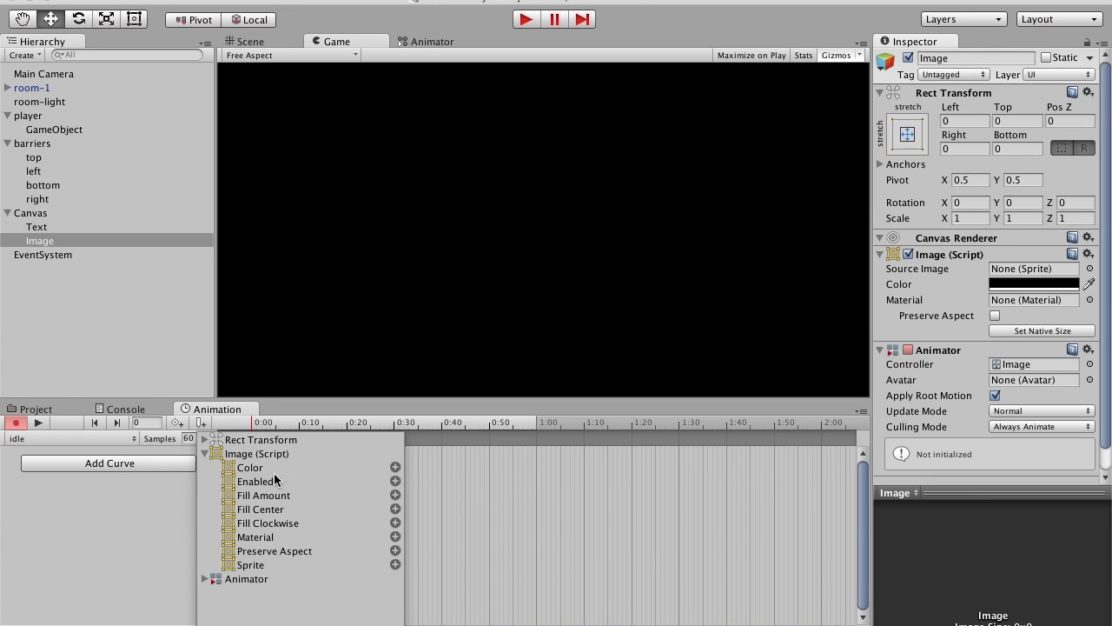
left_click(396, 468)
left_click(1017, 292)
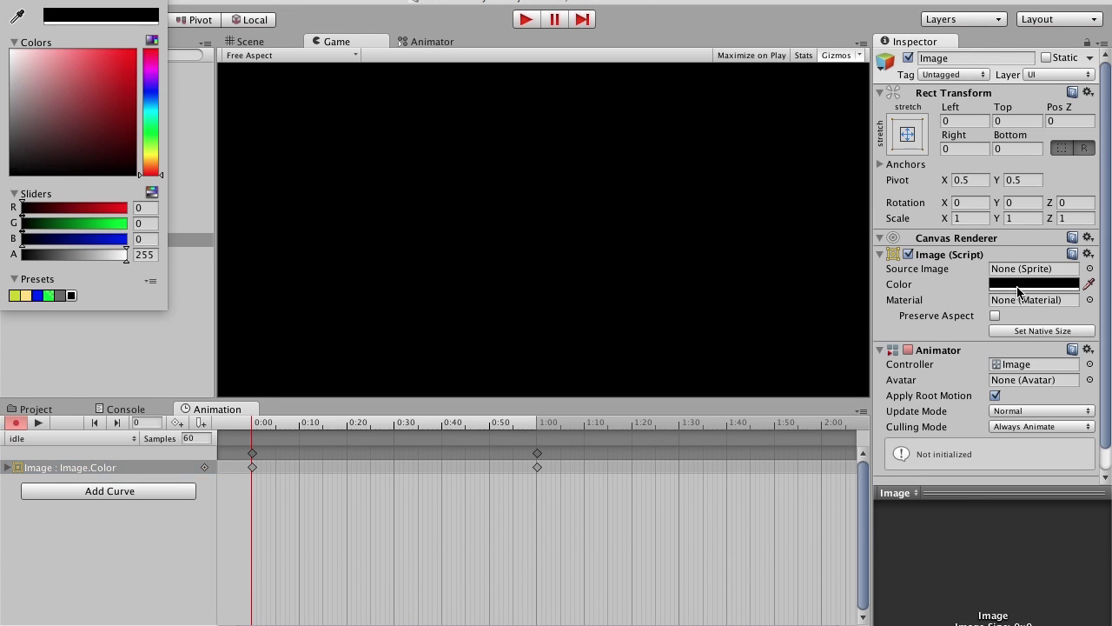
left_click_drag(117, 260, 5, 248)
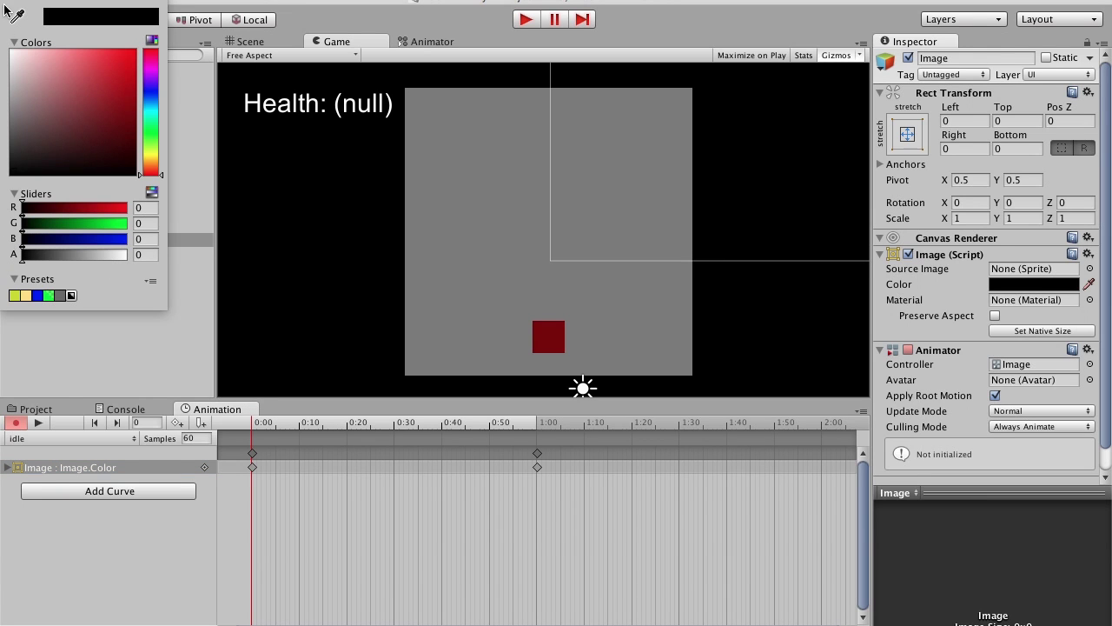
left_click(50, 26)
- Set the Image colour's alpha to 0 at the idle clip's 1:00 keyframe and stop recording
left_click(537, 453)
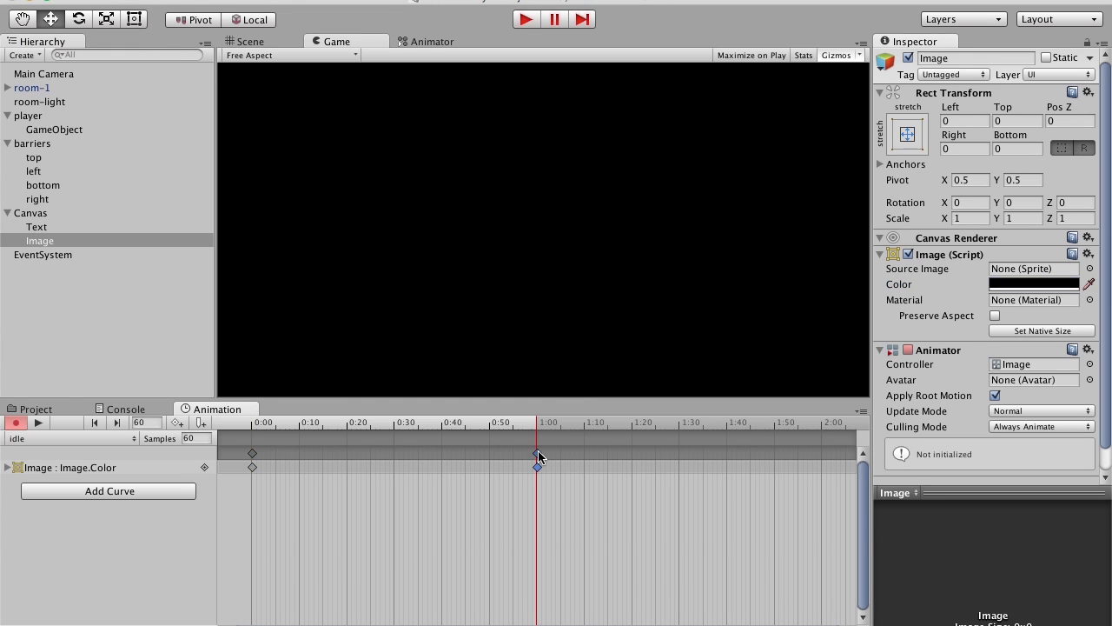
left_click(1012, 286)
left_click_drag(90, 255, 5, 248)
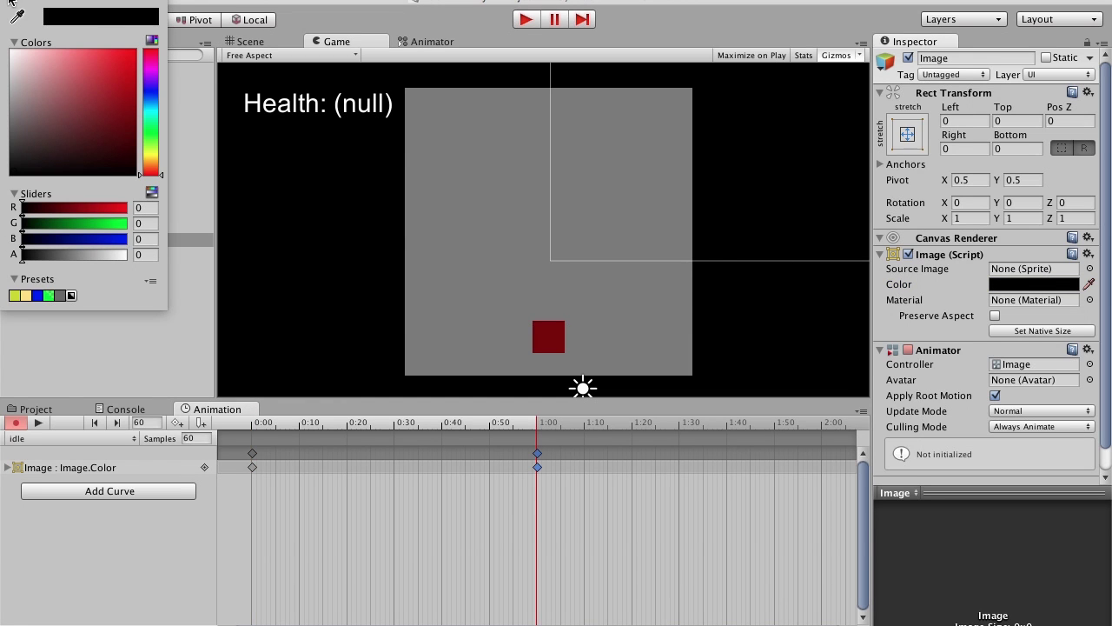
left_click(8, 2)
left_click(13, 425)
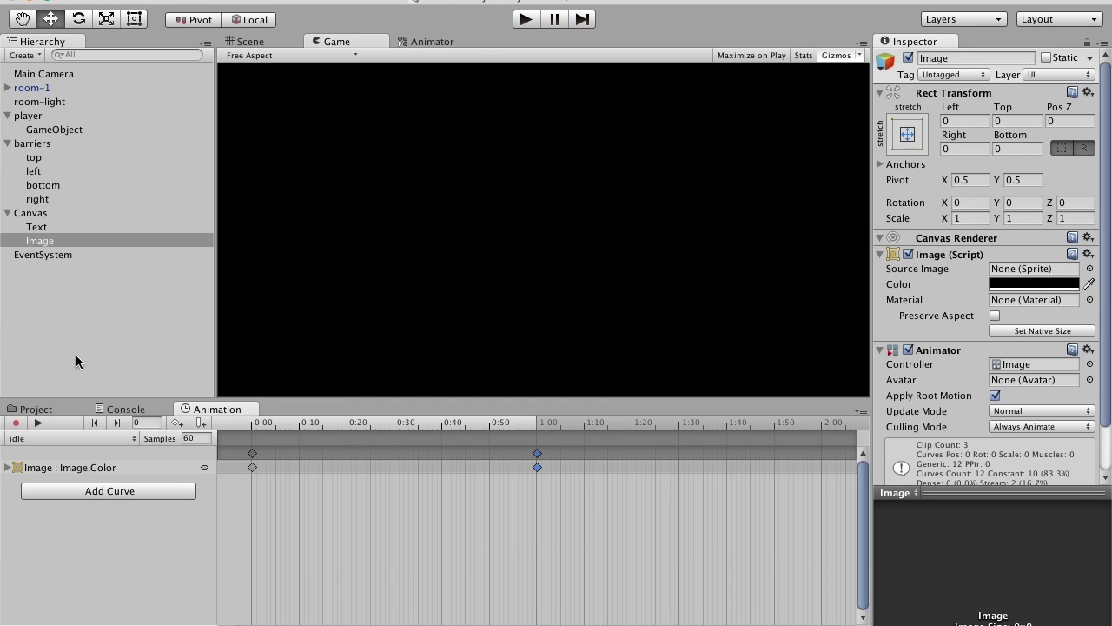
- Delete New State from the Animator graph and move the idle state into its place
left_click(435, 42)
left_click(631, 280)
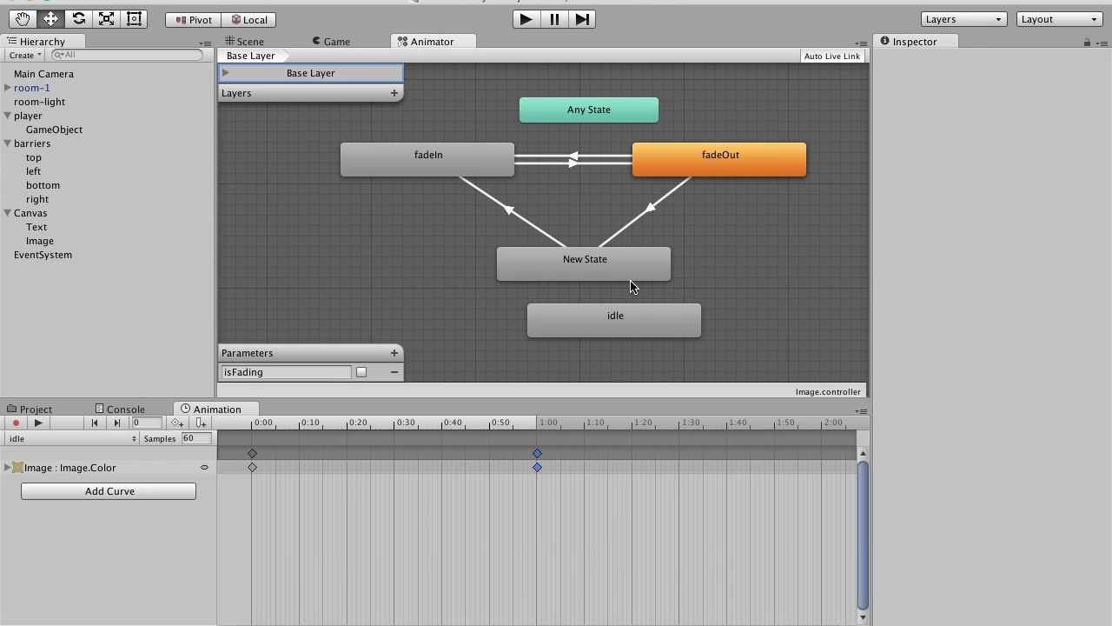
key("Delete")
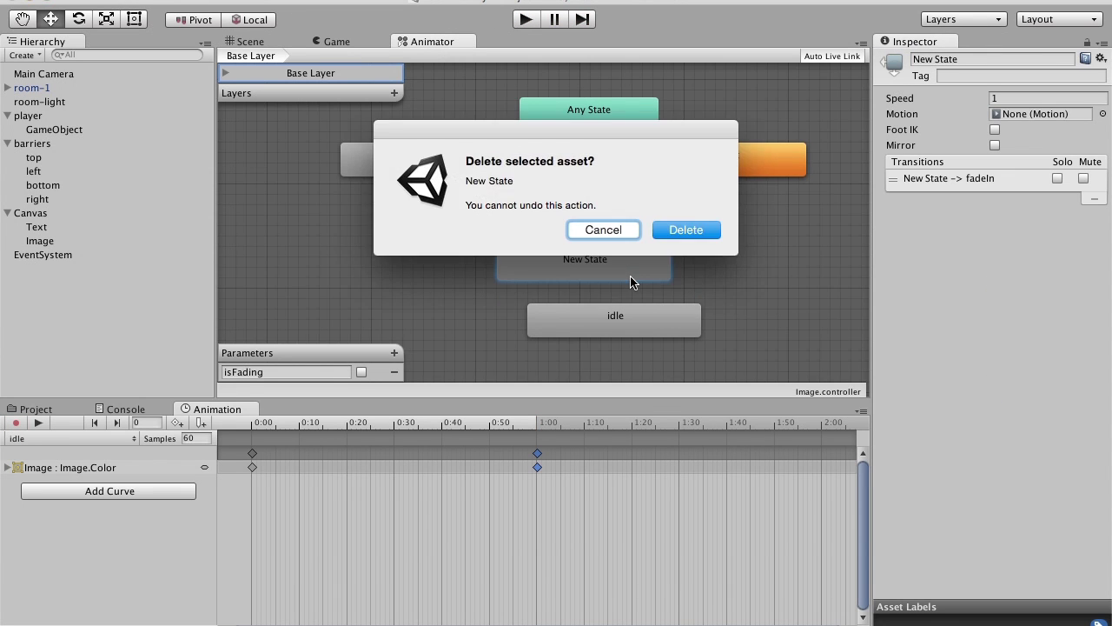
left_click(690, 226)
left_click_drag(645, 319, 609, 267)
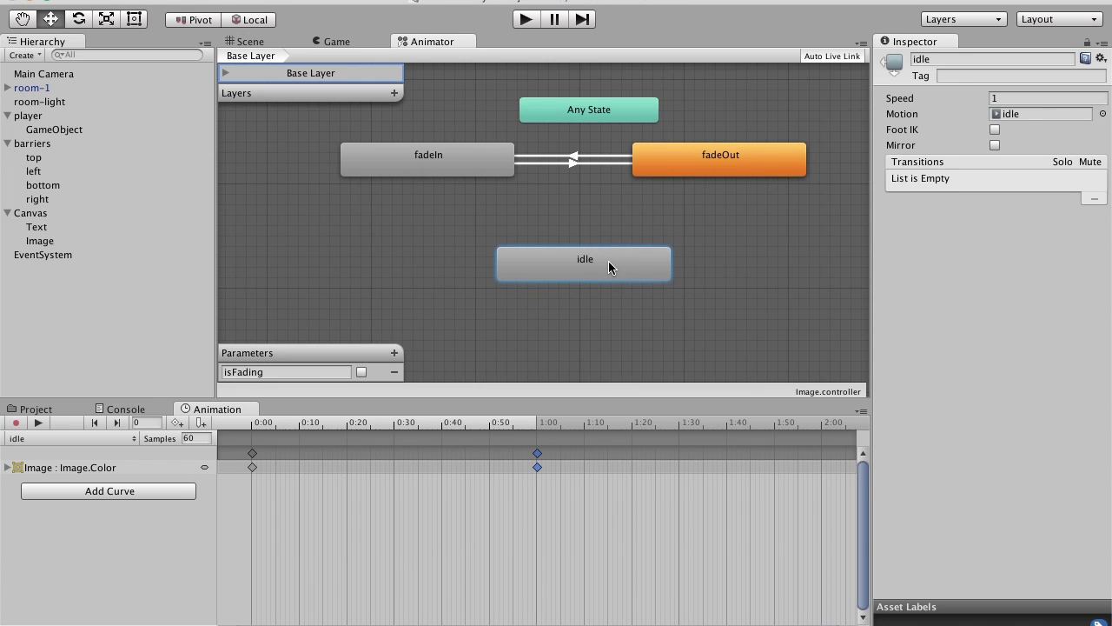
- Create transitions from fadeOut to idle and from idle to fadeIn
right_click(692, 173)
left_click(753, 176)
left_click(583, 273)
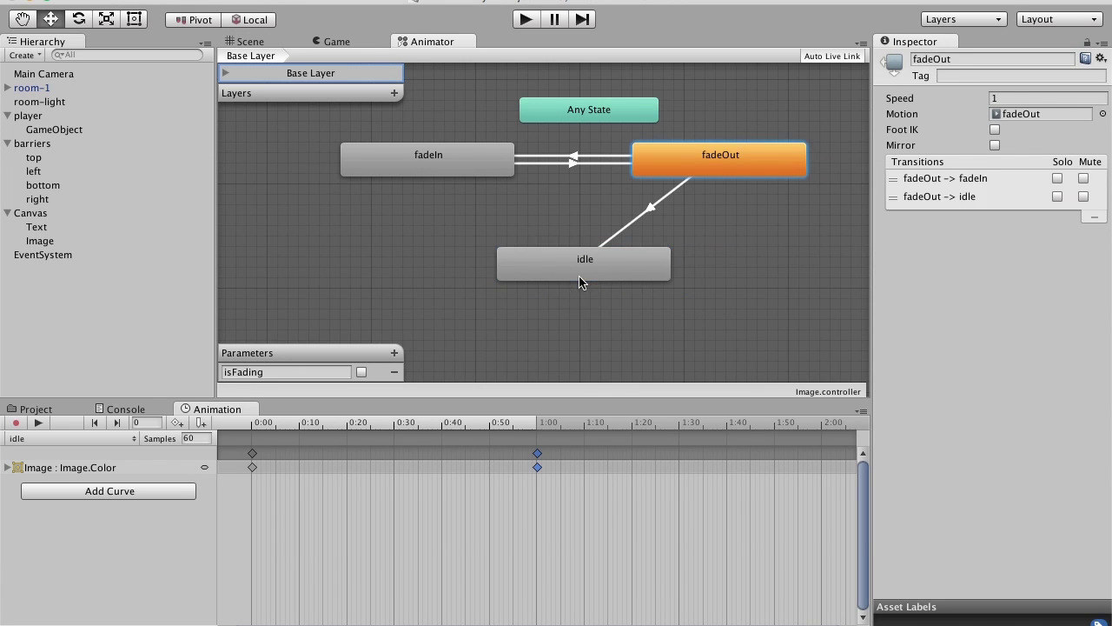
left_click(576, 269)
right_click(576, 260)
left_click(483, 223)
left_click(445, 165)
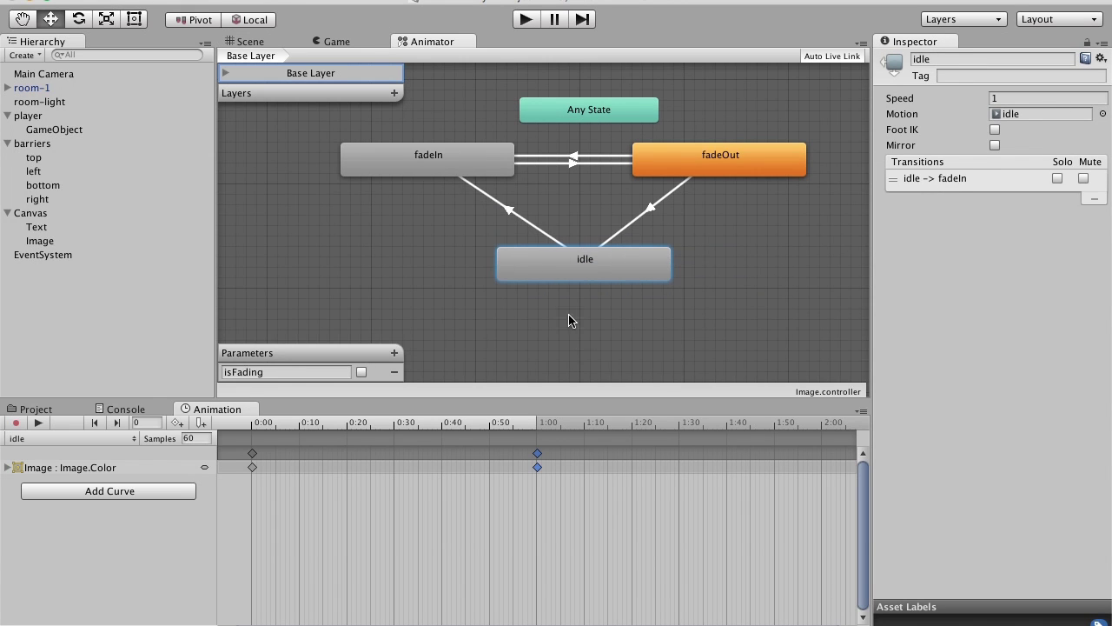
- Switch the fadeOut to idle transition's condition from Exit Time to the isFading parameter
left_click(665, 199)
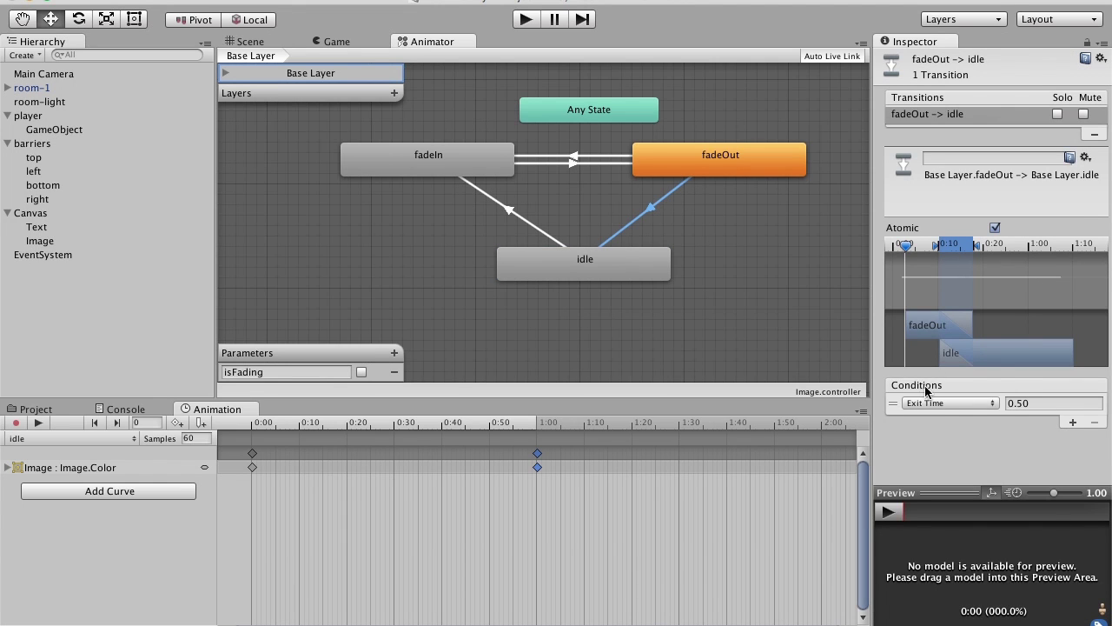
left_click(926, 402)
left_click(937, 376)
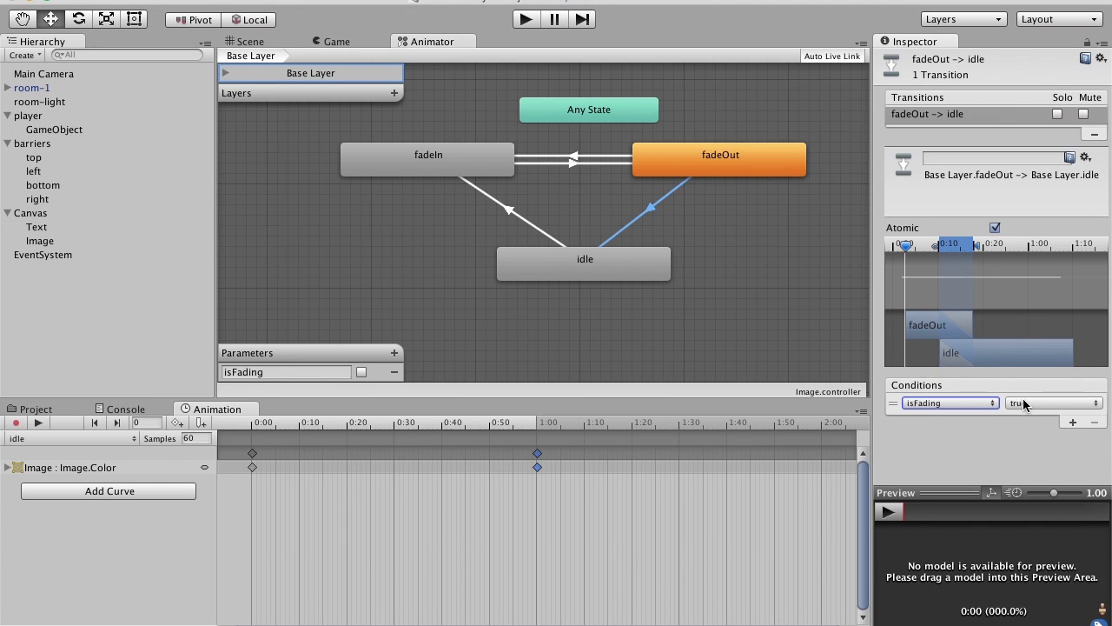
- Set the condition of the idle to fadeIn transition to isFading true
left_click(524, 223)
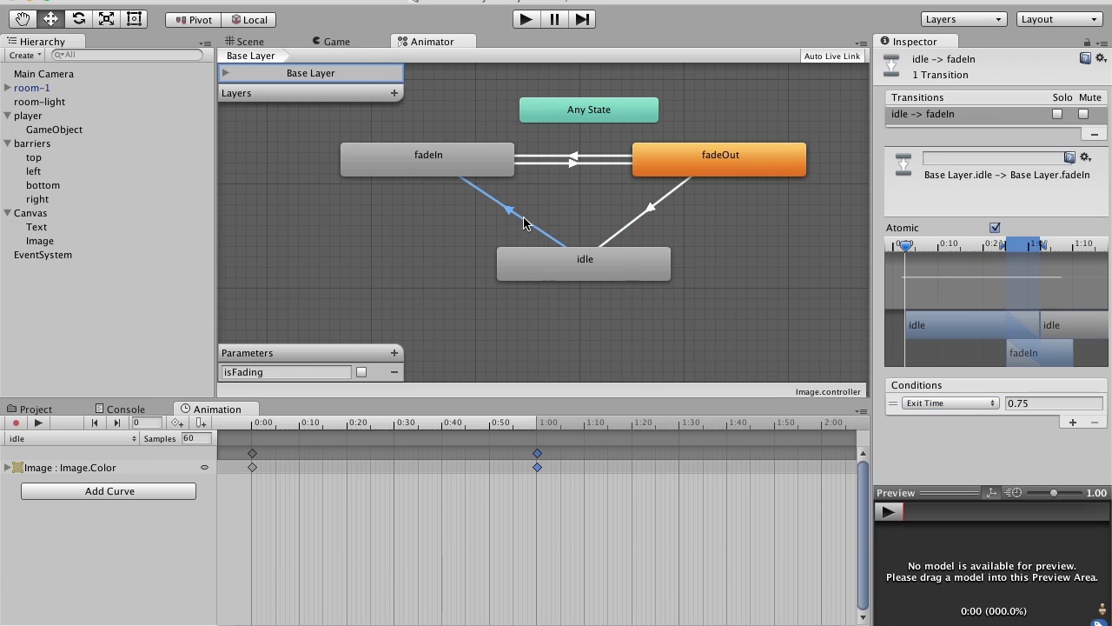
left_click(954, 401)
left_click(962, 377)
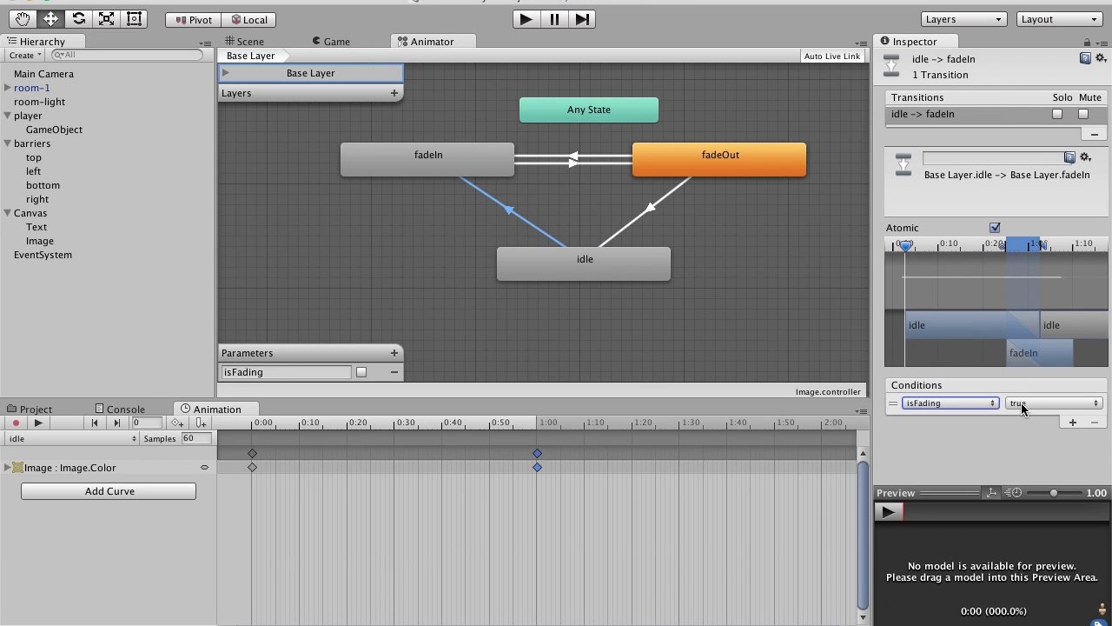
- Set the isFading condition of the fadeOut to idle transition to false
left_click(634, 224)
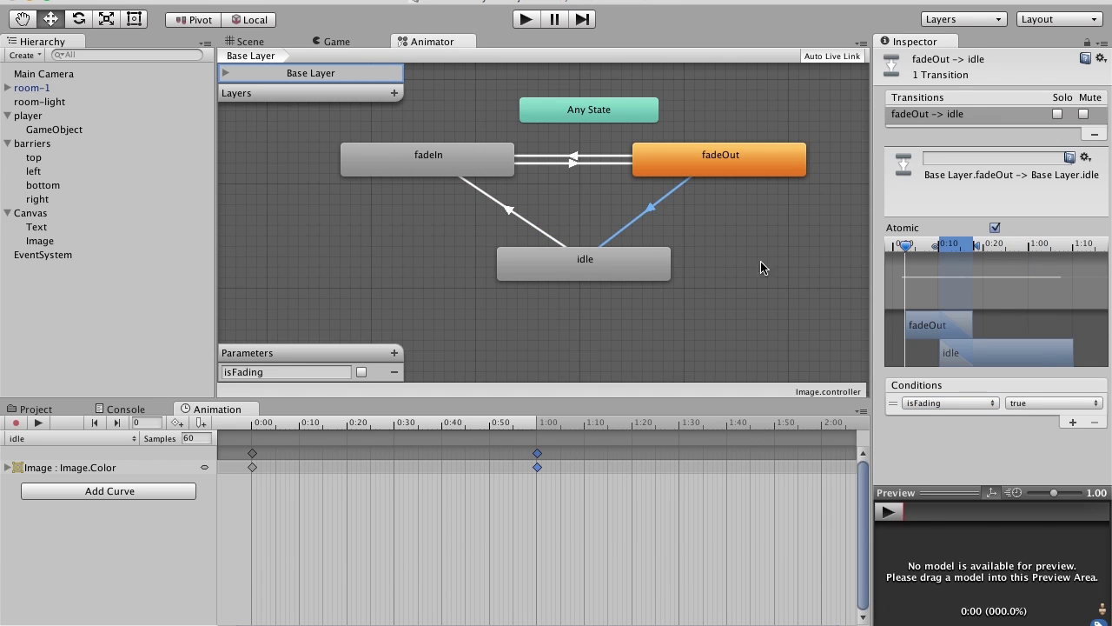
left_click(1061, 402)
left_click(1055, 419)
- Play-test the scene twice to check the fade, using Maximize on Play for the second run
left_click(526, 20)
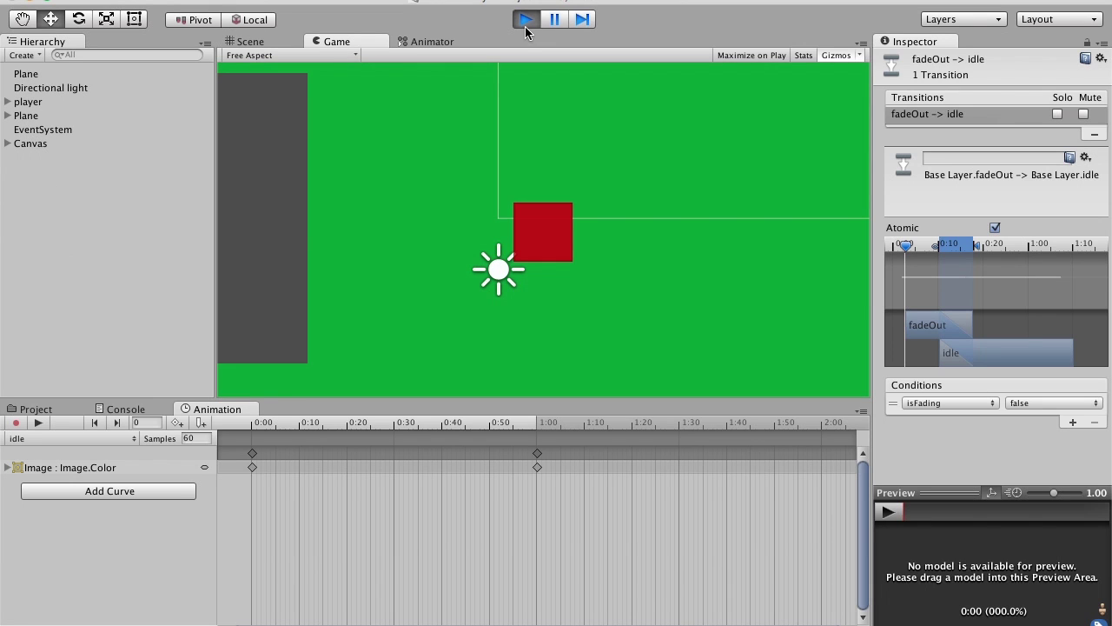
left_click(449, 44)
left_click(357, 41)
left_click(525, 19)
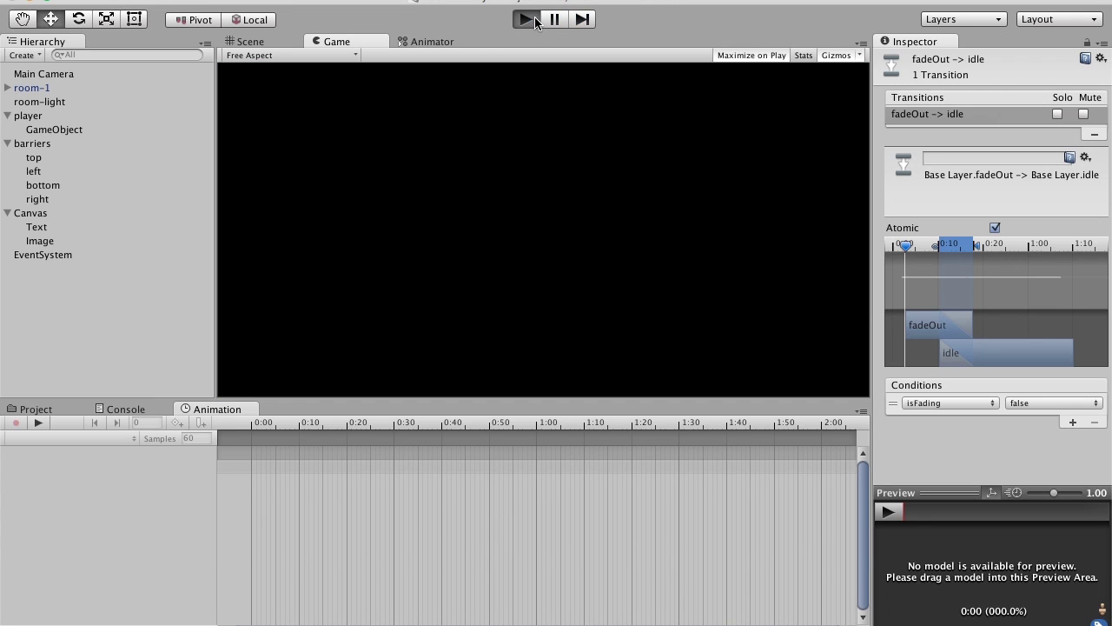
left_click(536, 22)
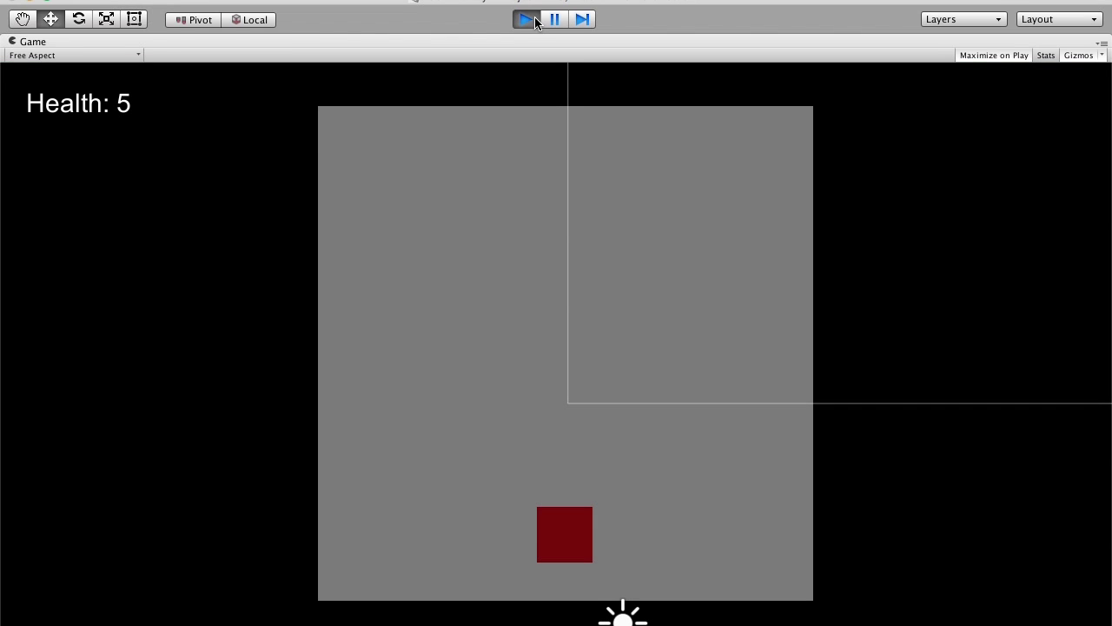
left_click(528, 20)
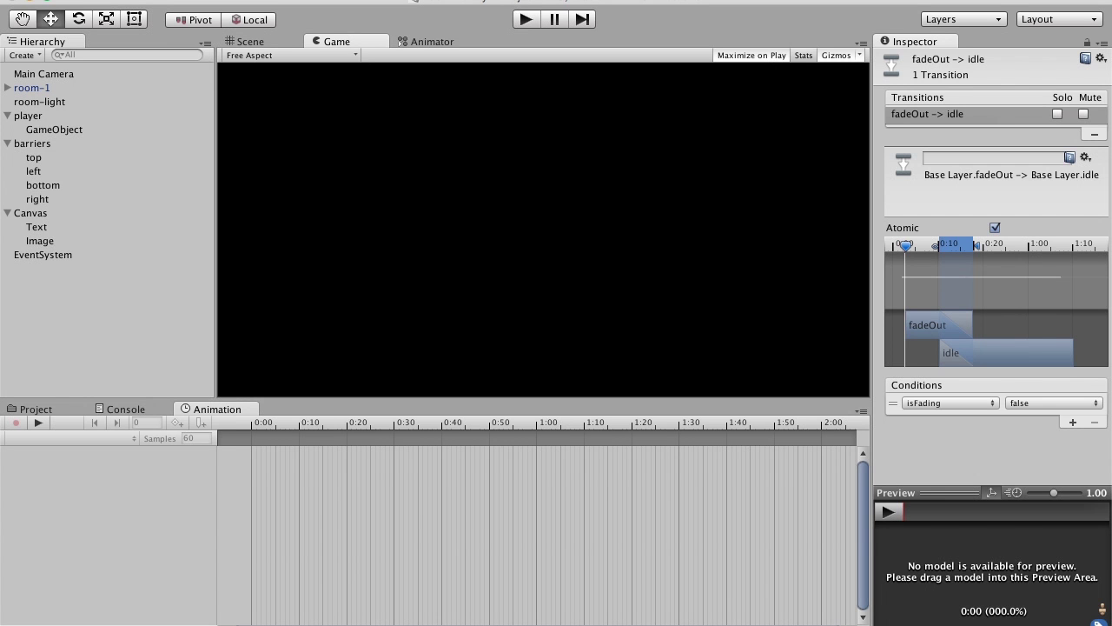